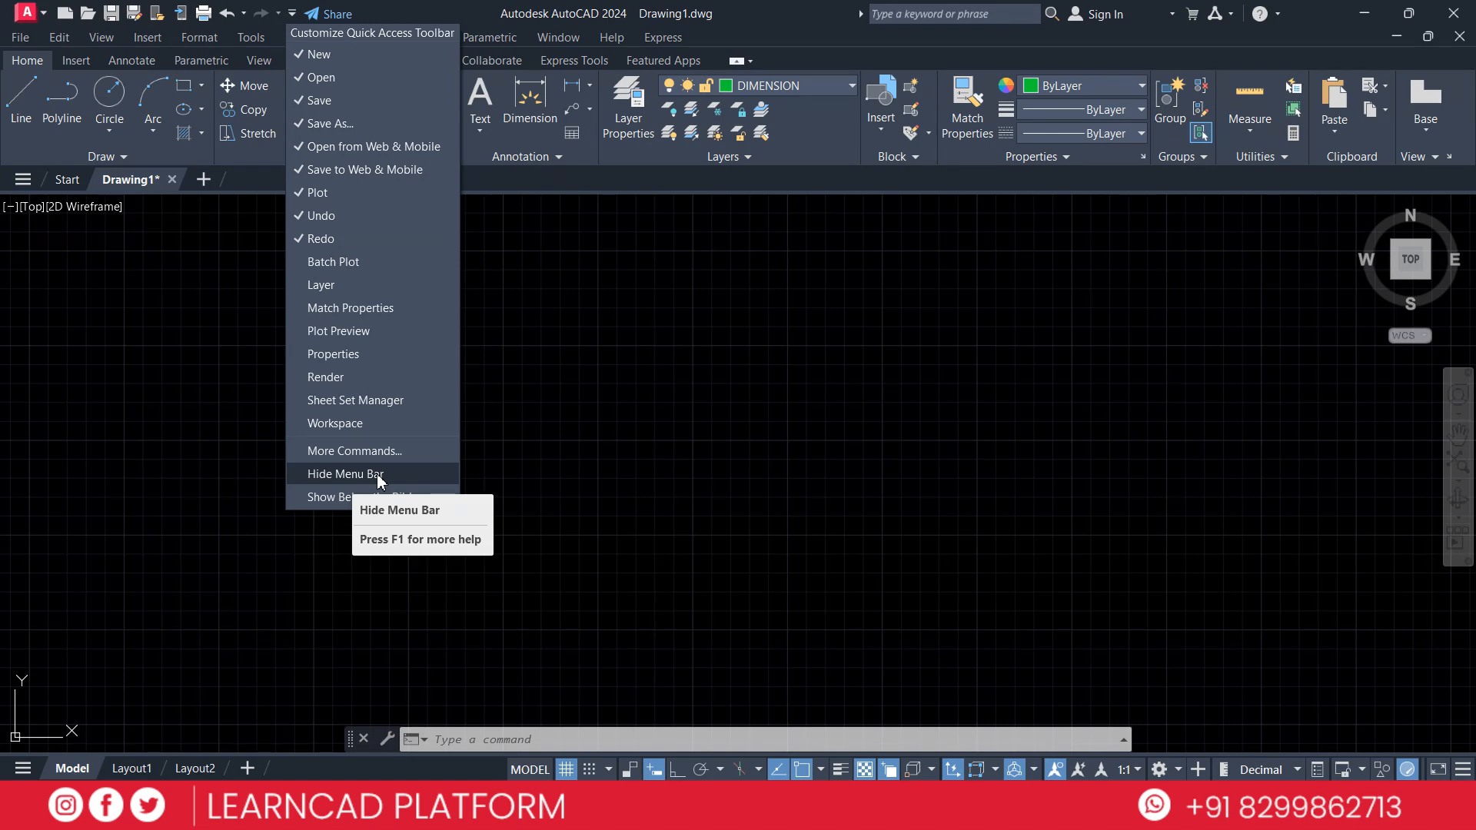
Open the Dimension Style Manager to view the available dimension styles, and close it without changing anything.
key("Escape")
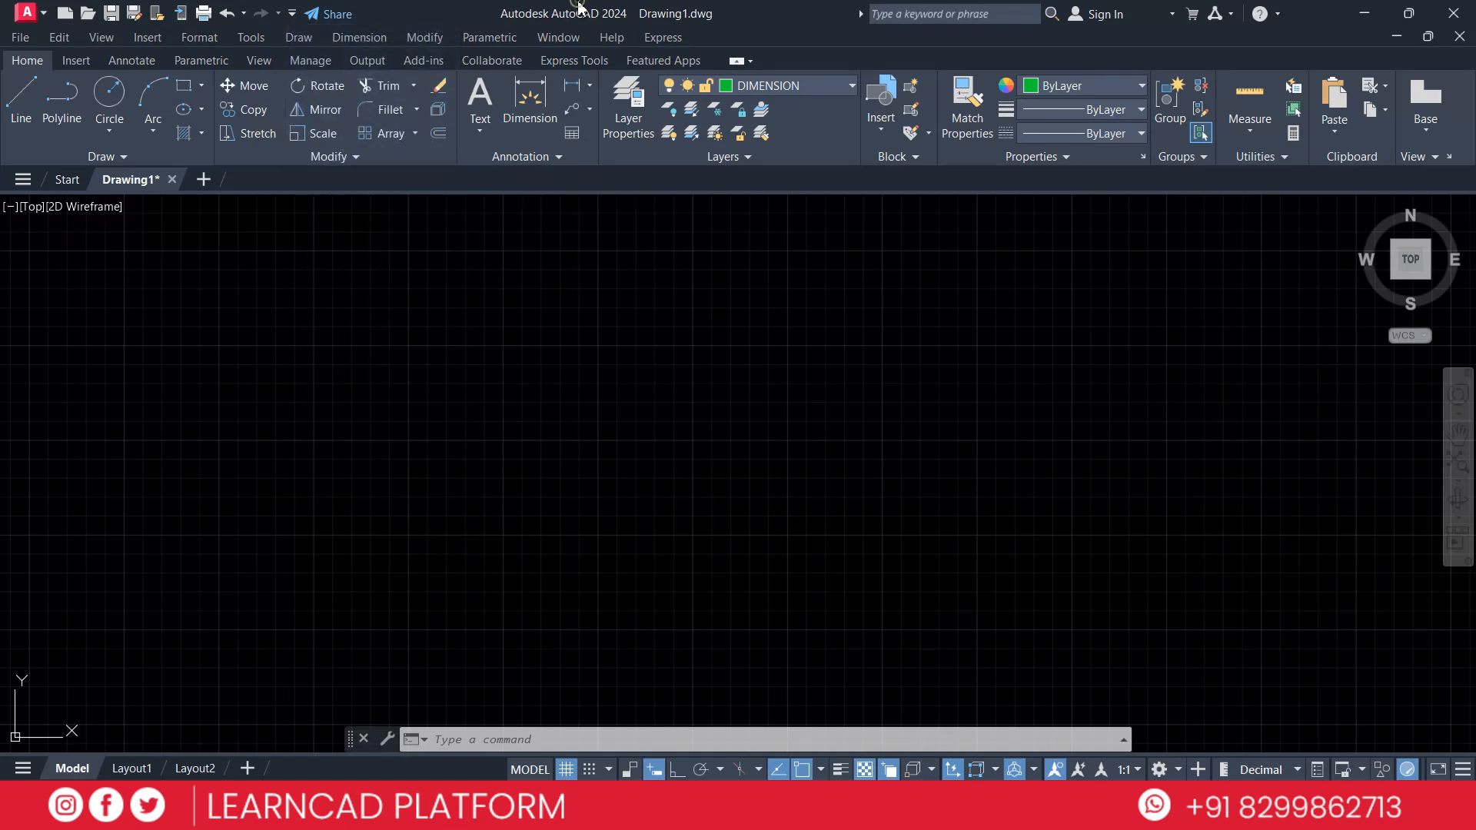
left_click(386, 43)
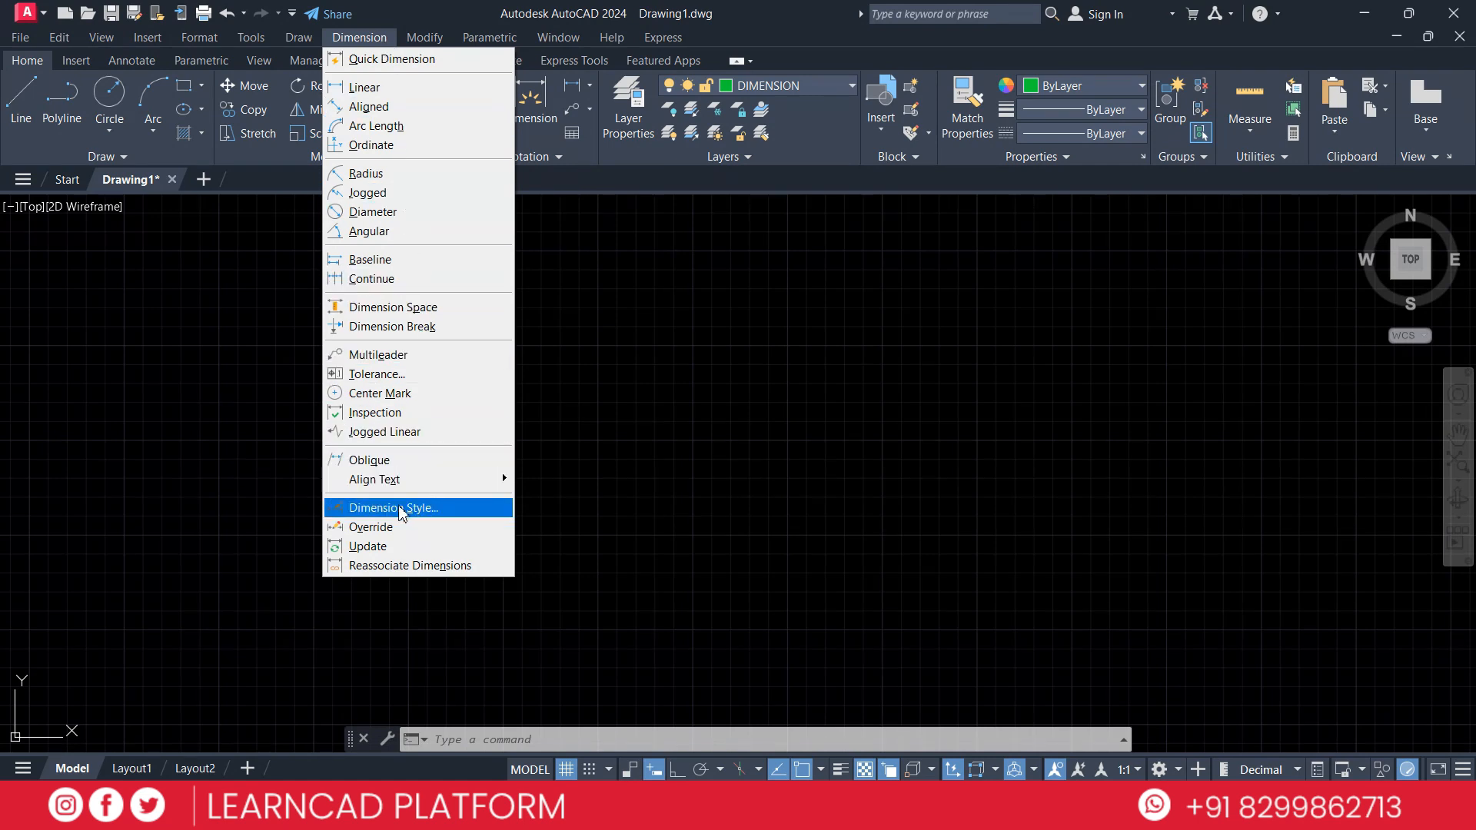
left_click(472, 512)
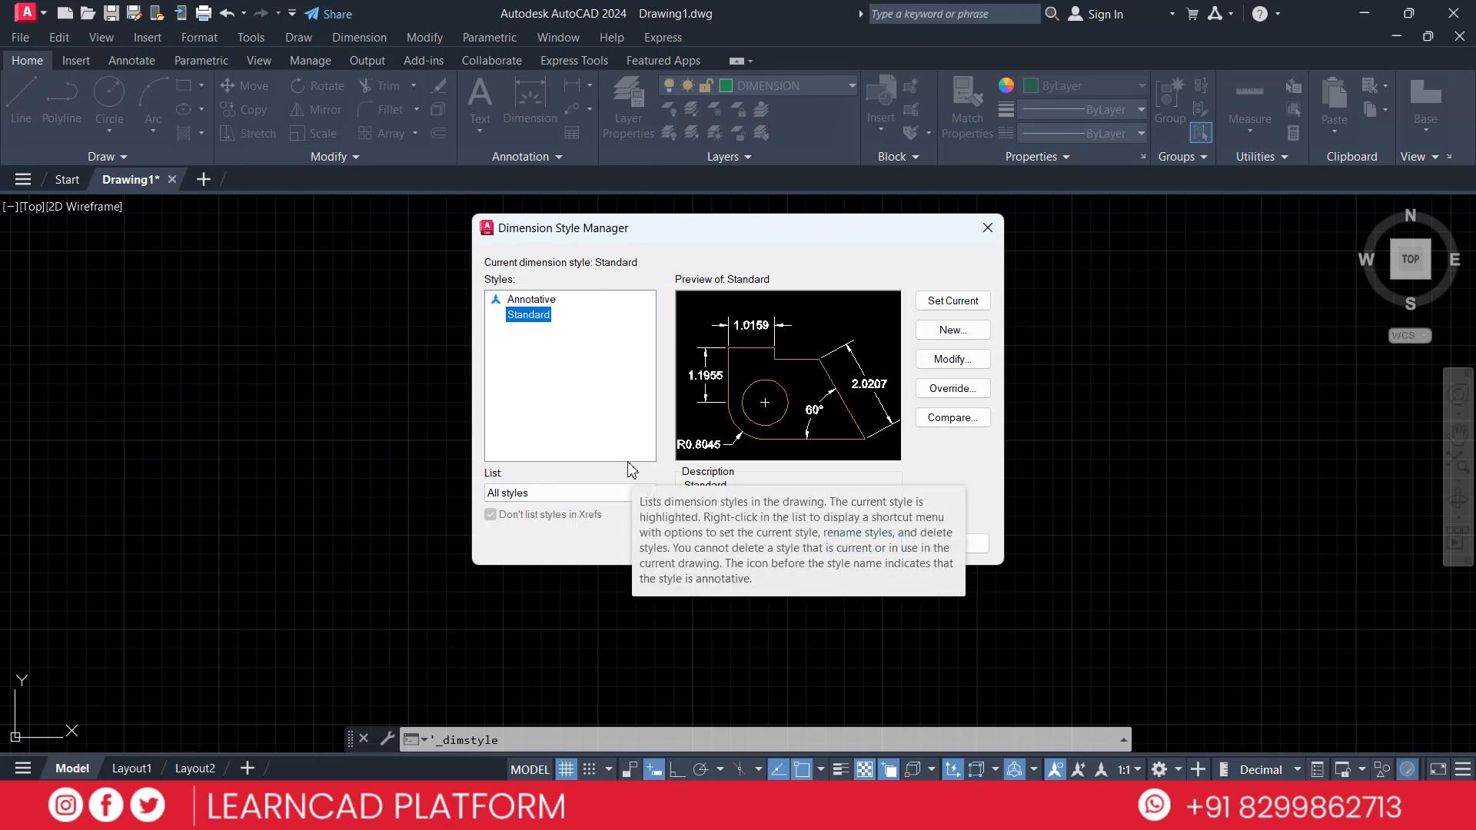
left_click(988, 228)
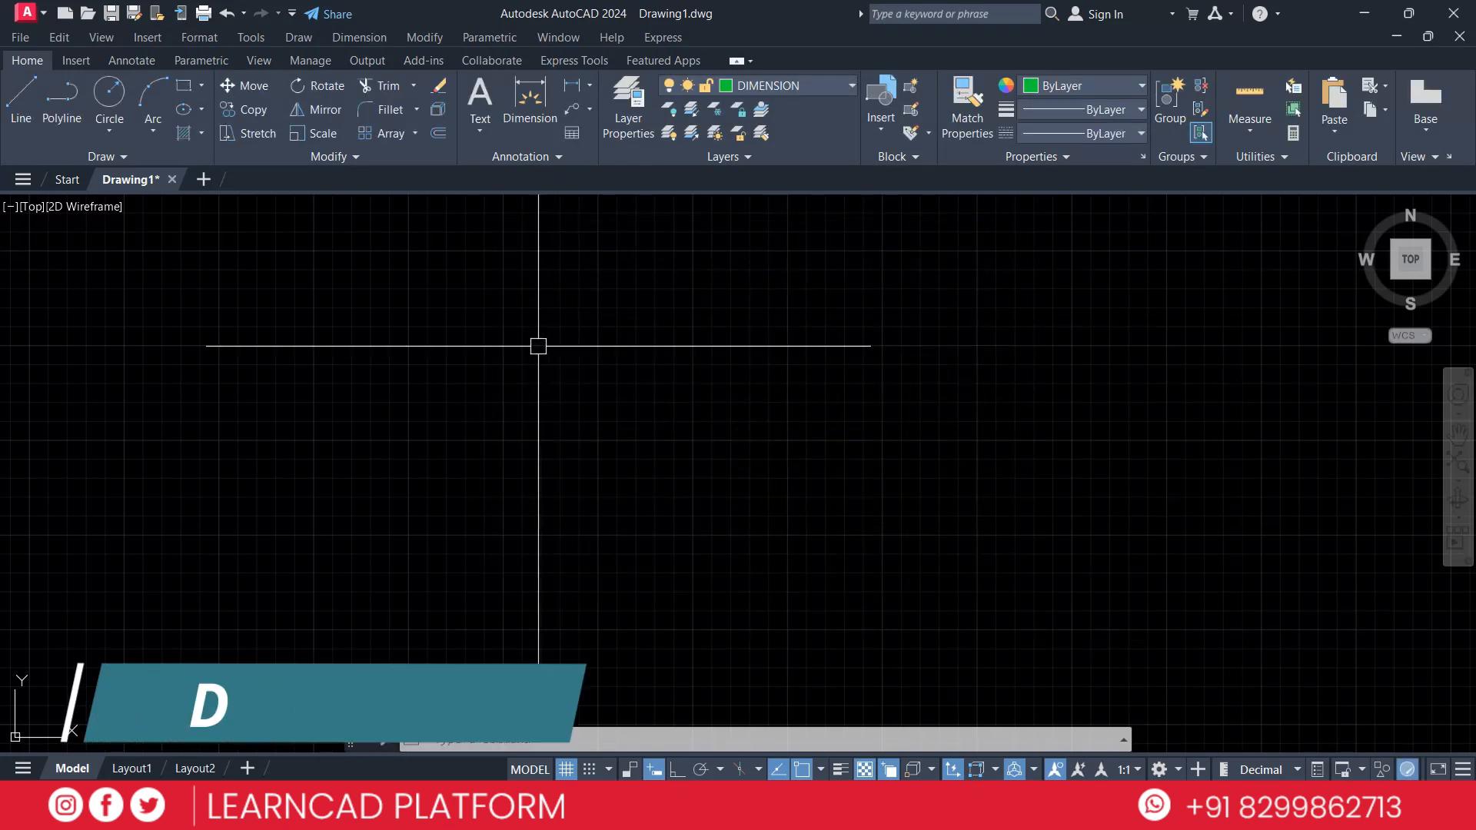
type("D")
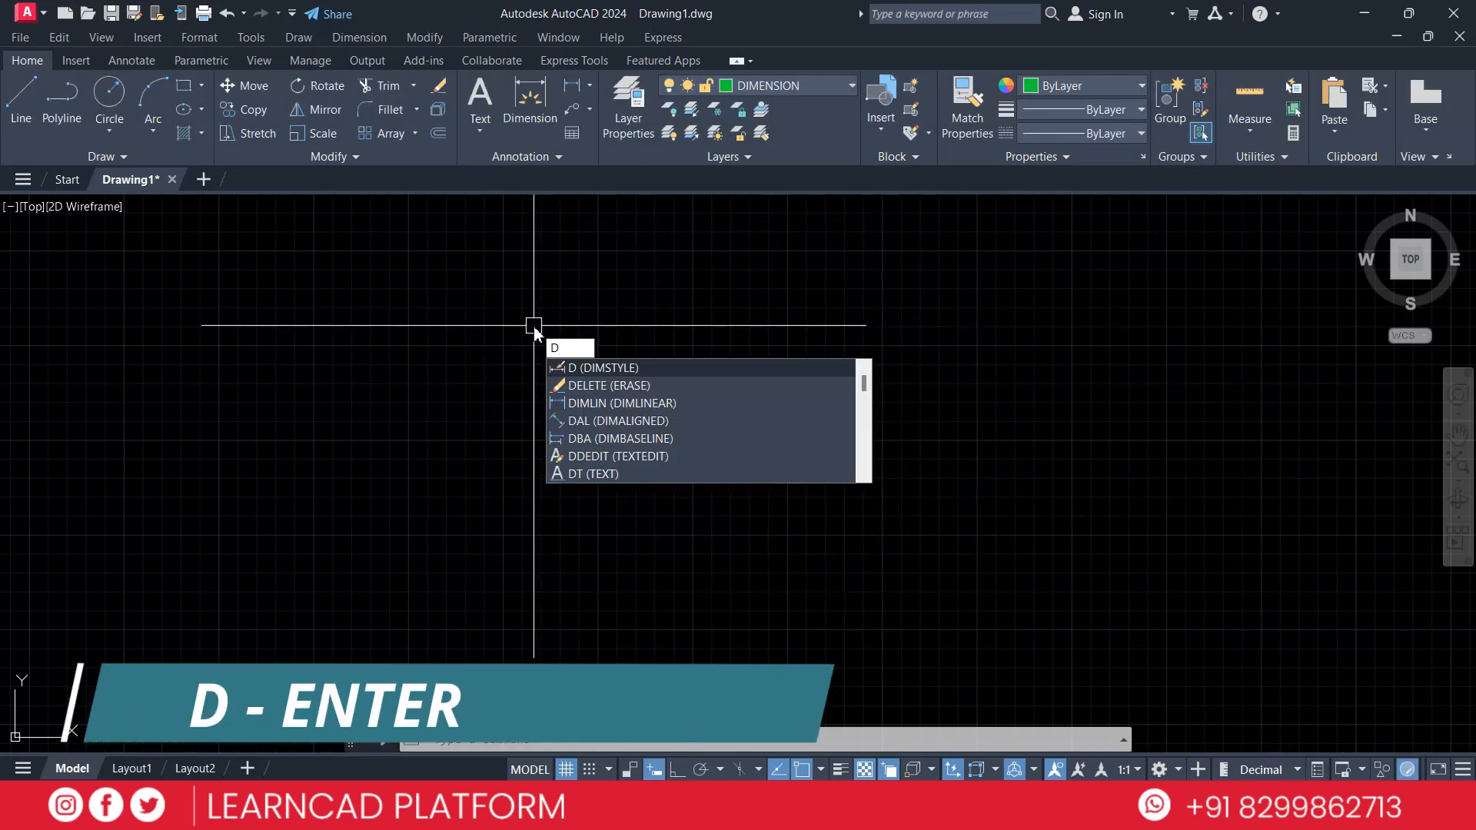
key("Return")
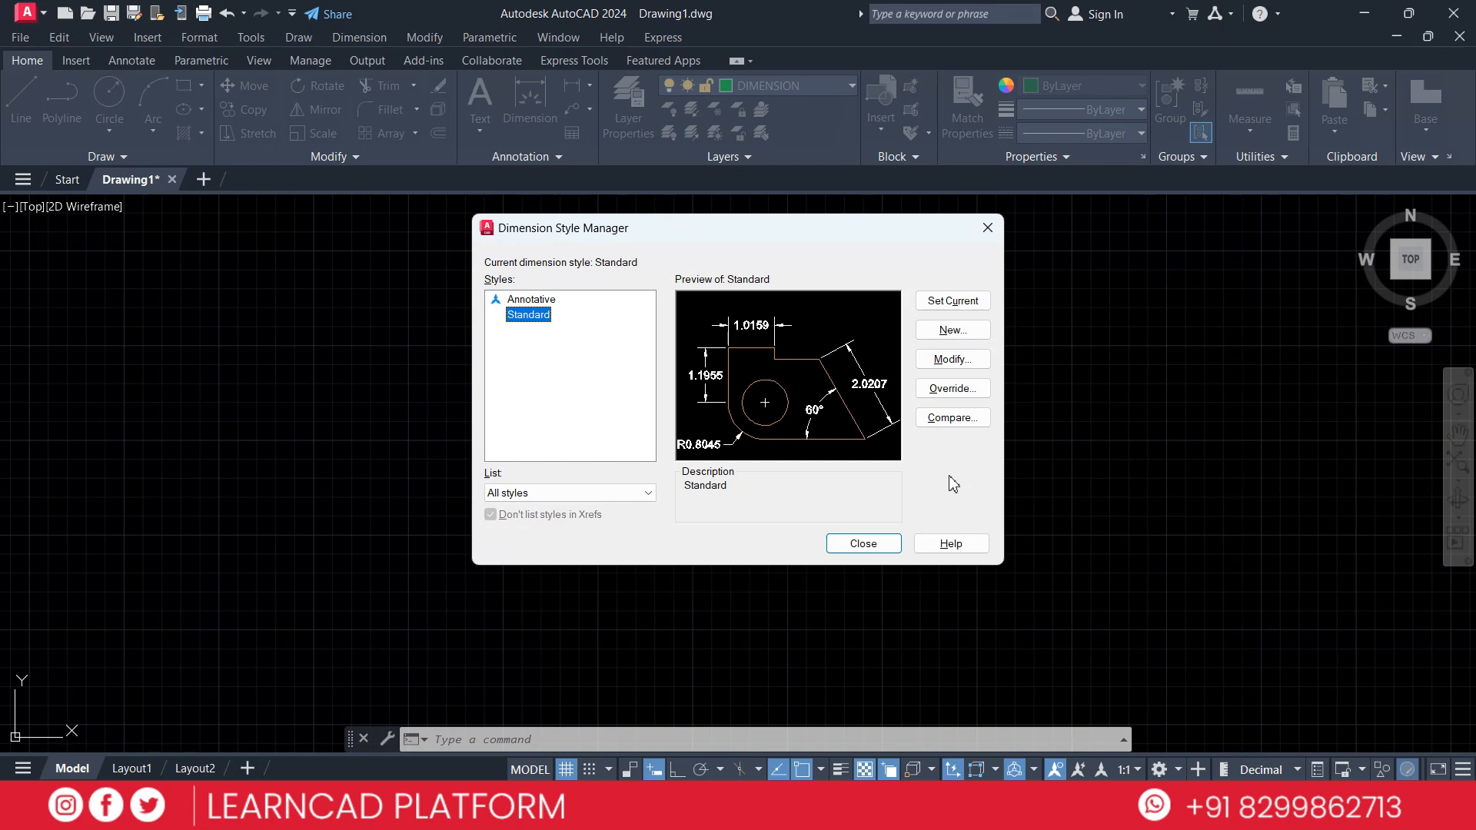
left_click(987, 227)
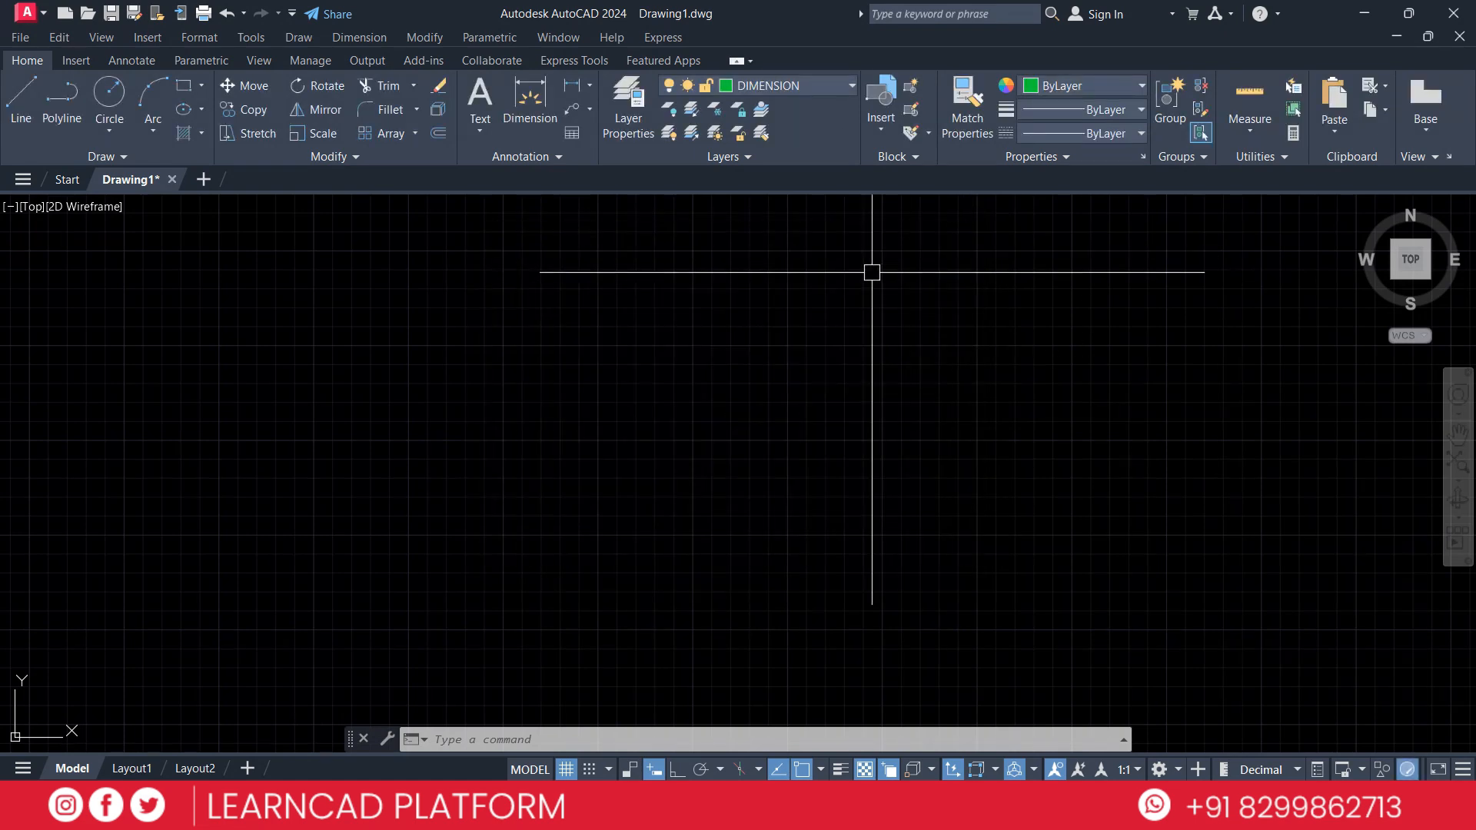
left_click(802, 87)
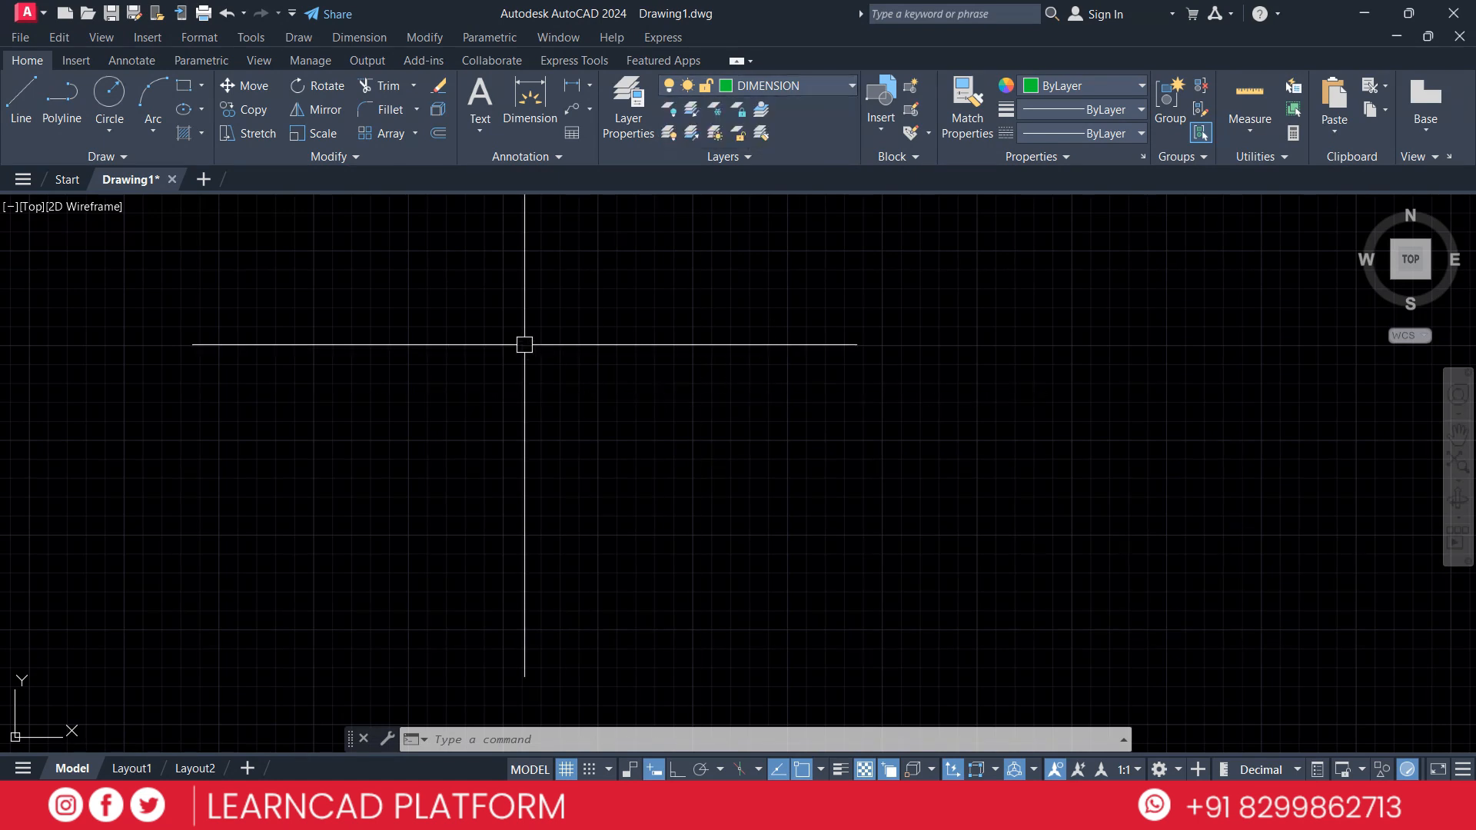
Start a new dimension style named NEW DIM, based on Standard and used for all dimensions.
type("d")
key("Return")
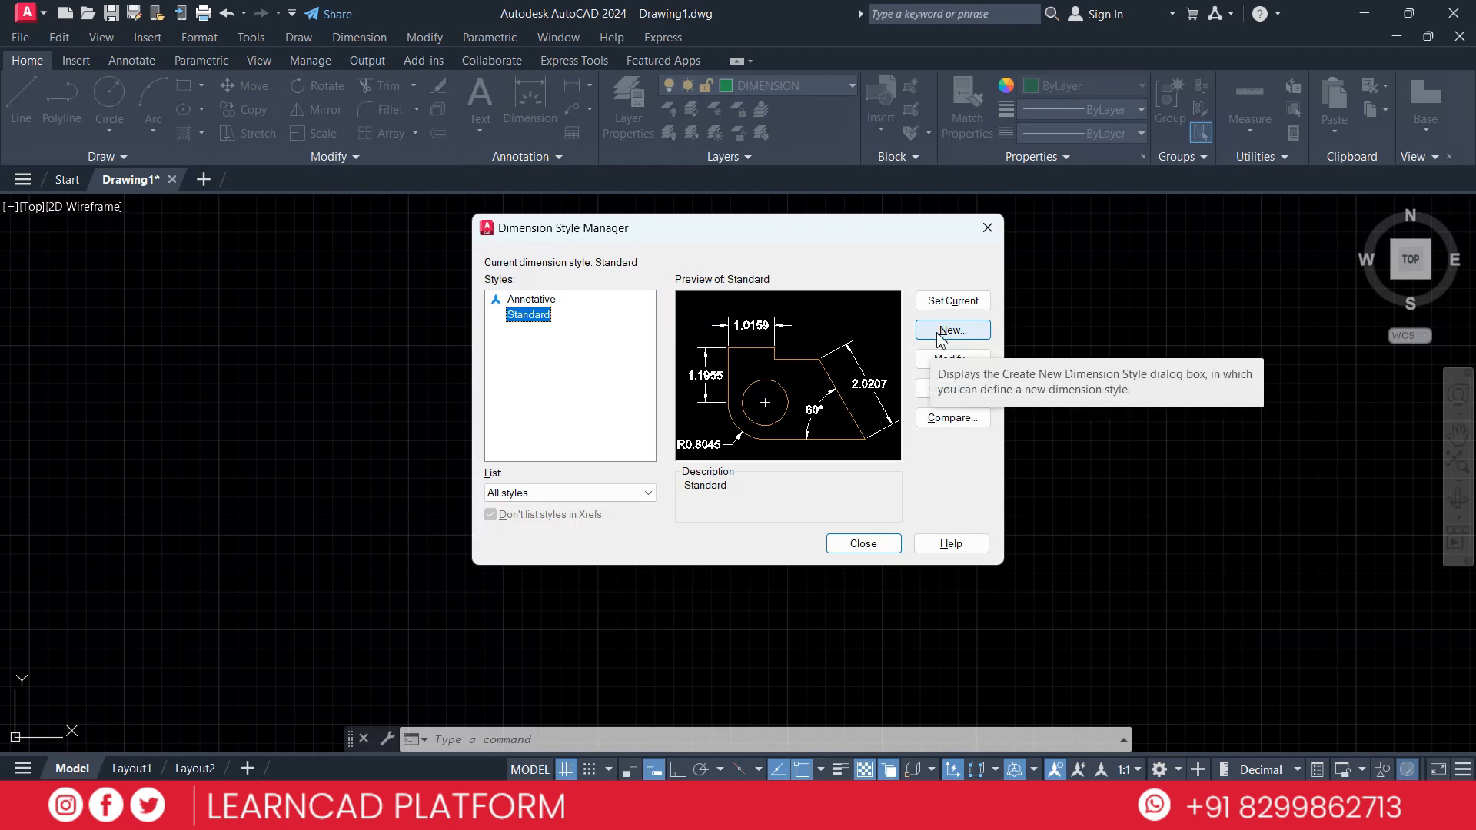
left_click(942, 332)
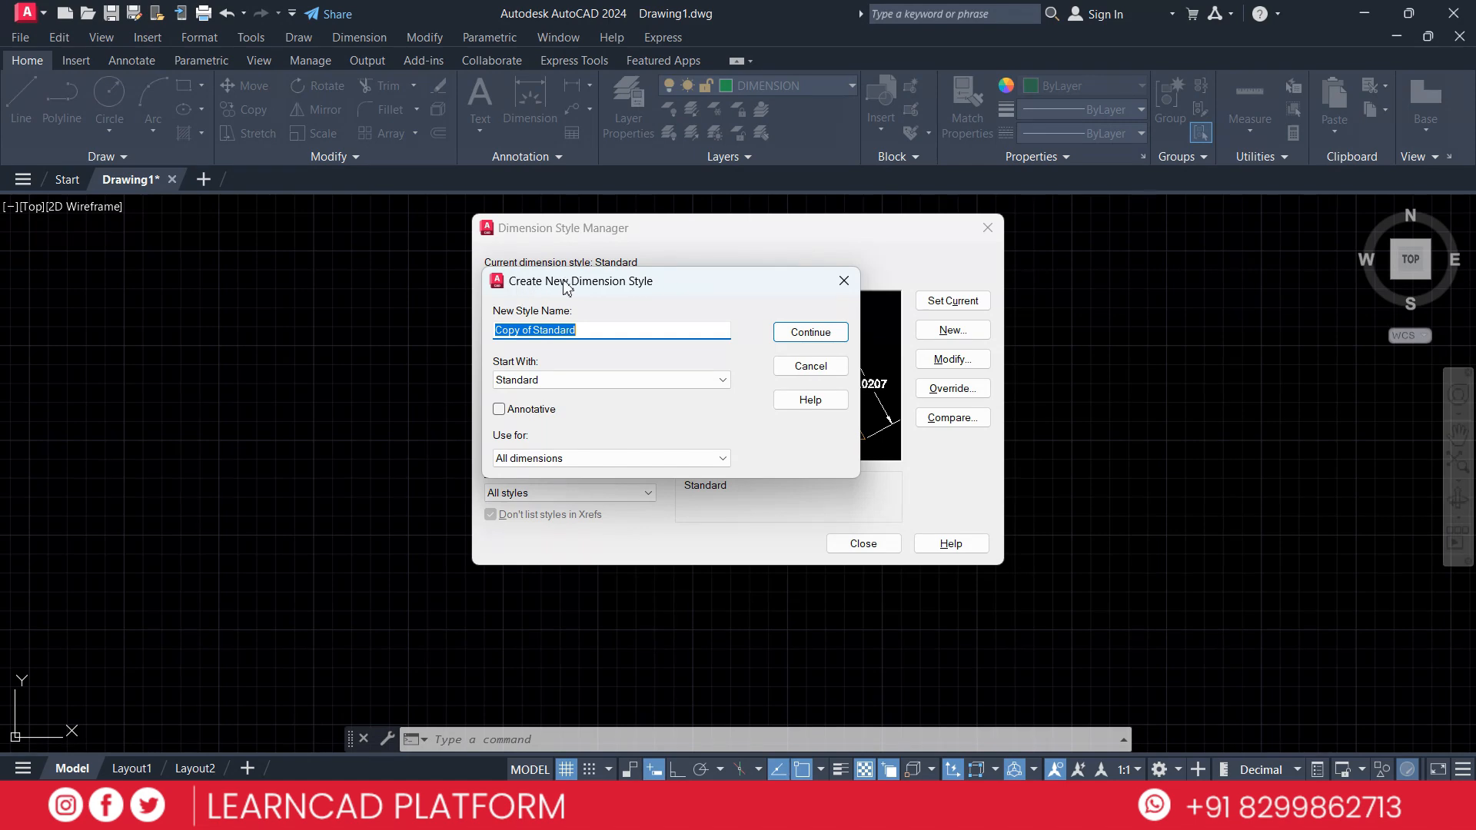
left_click_drag(653, 330, 462, 312)
type("NEW DI")
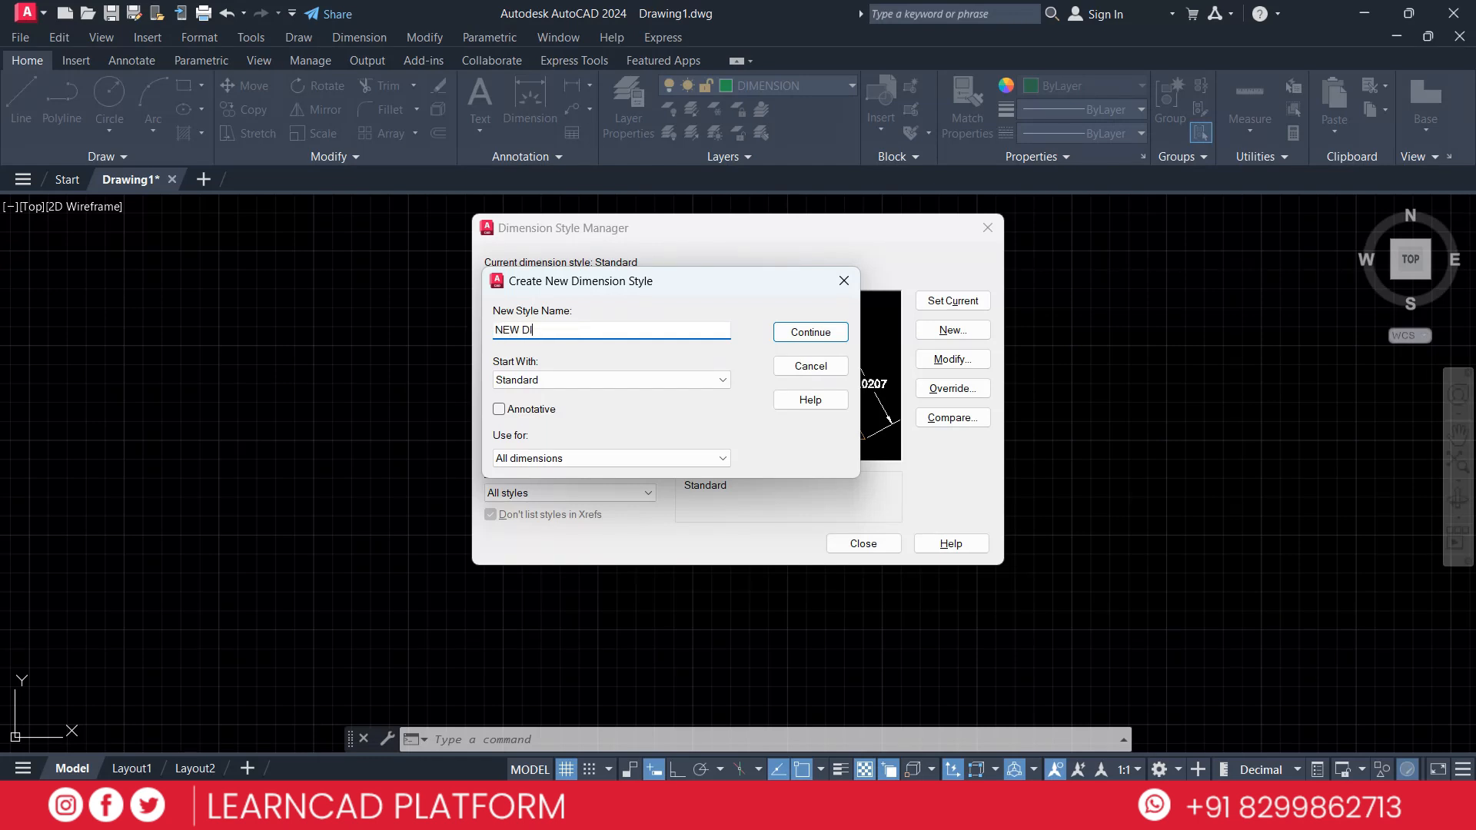
type("M")
left_click(556, 381)
left_click(554, 382)
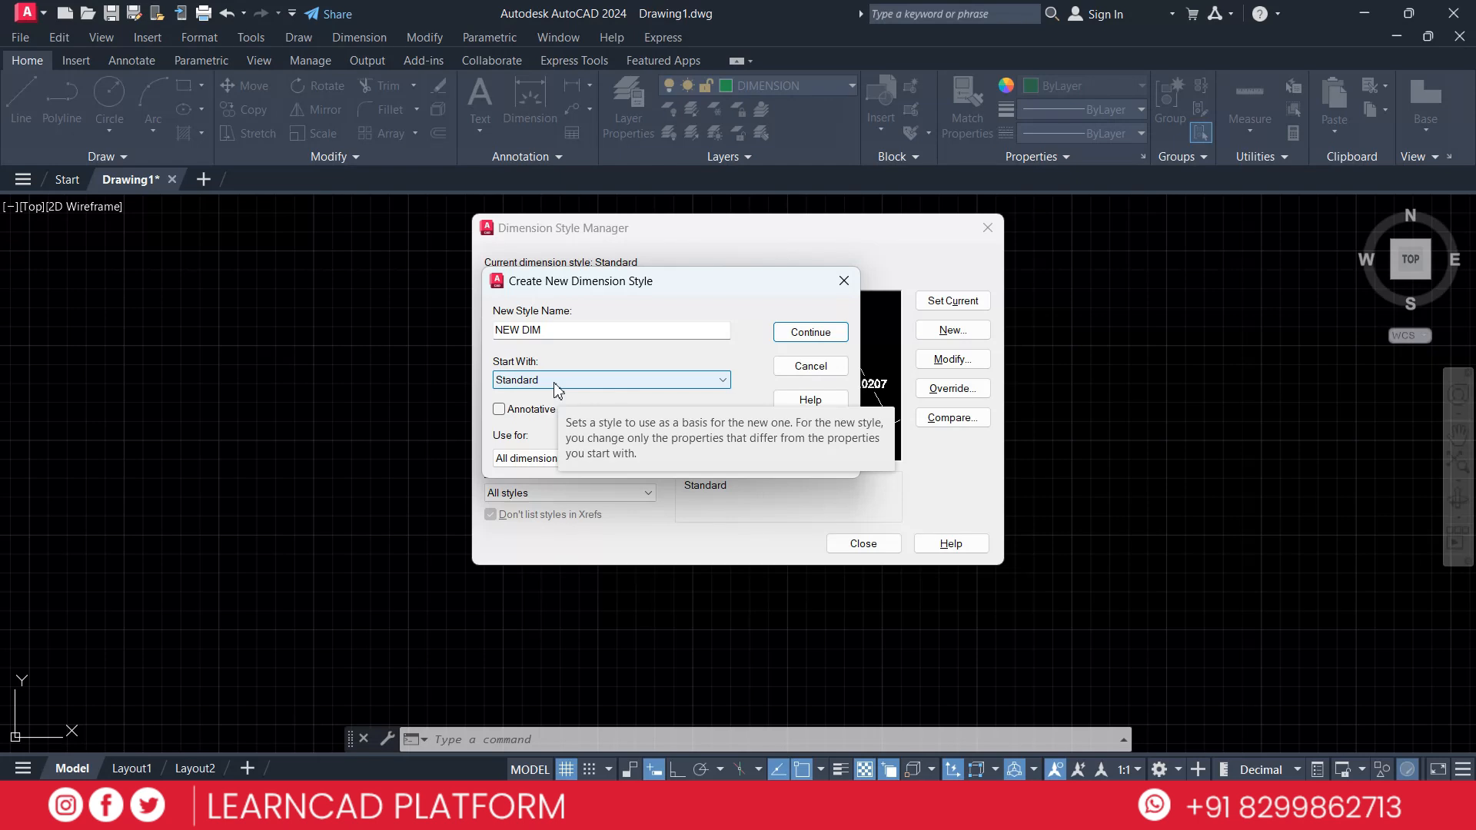
left_click(568, 458)
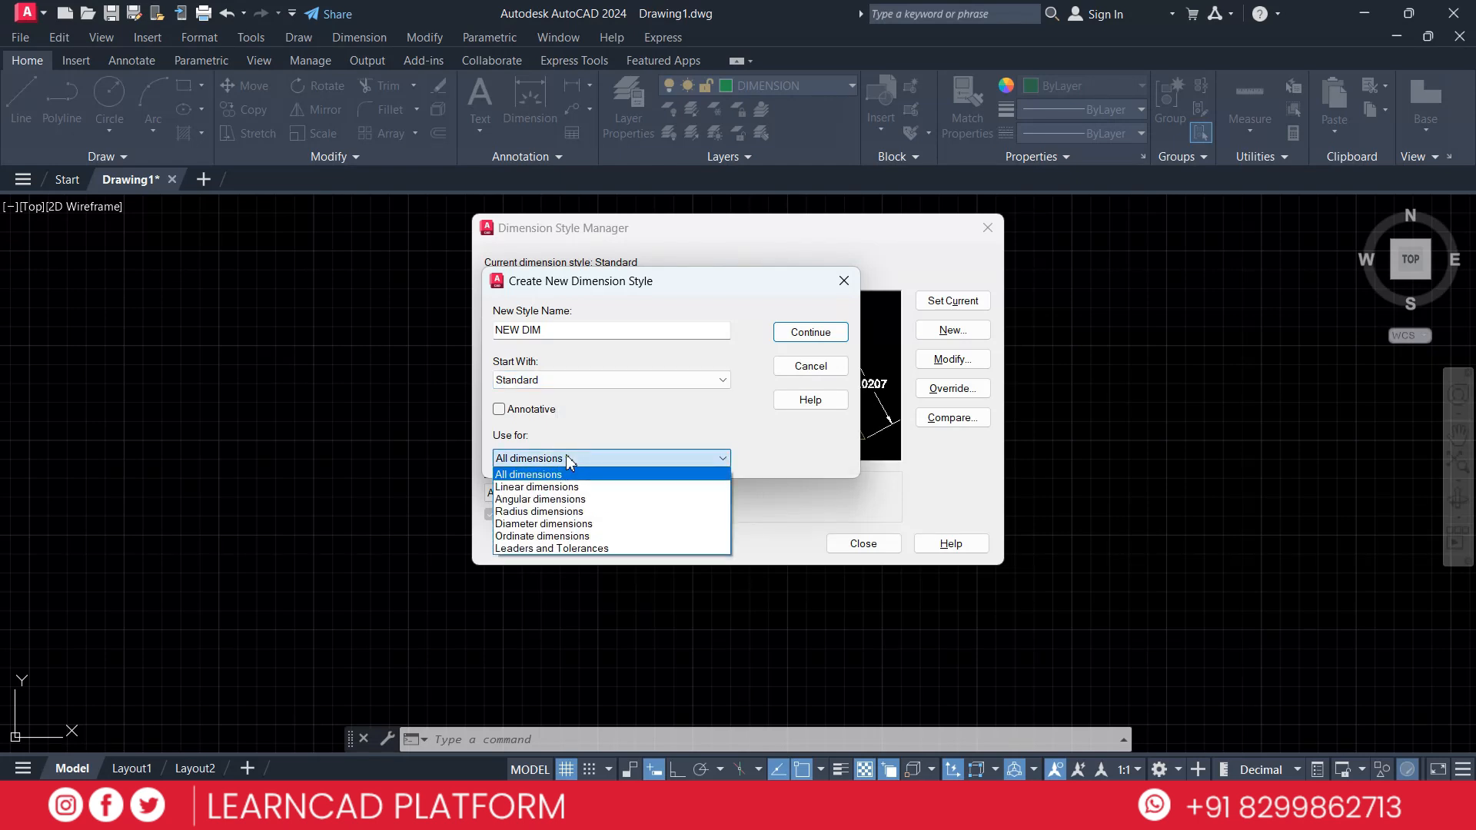
left_click(568, 458)
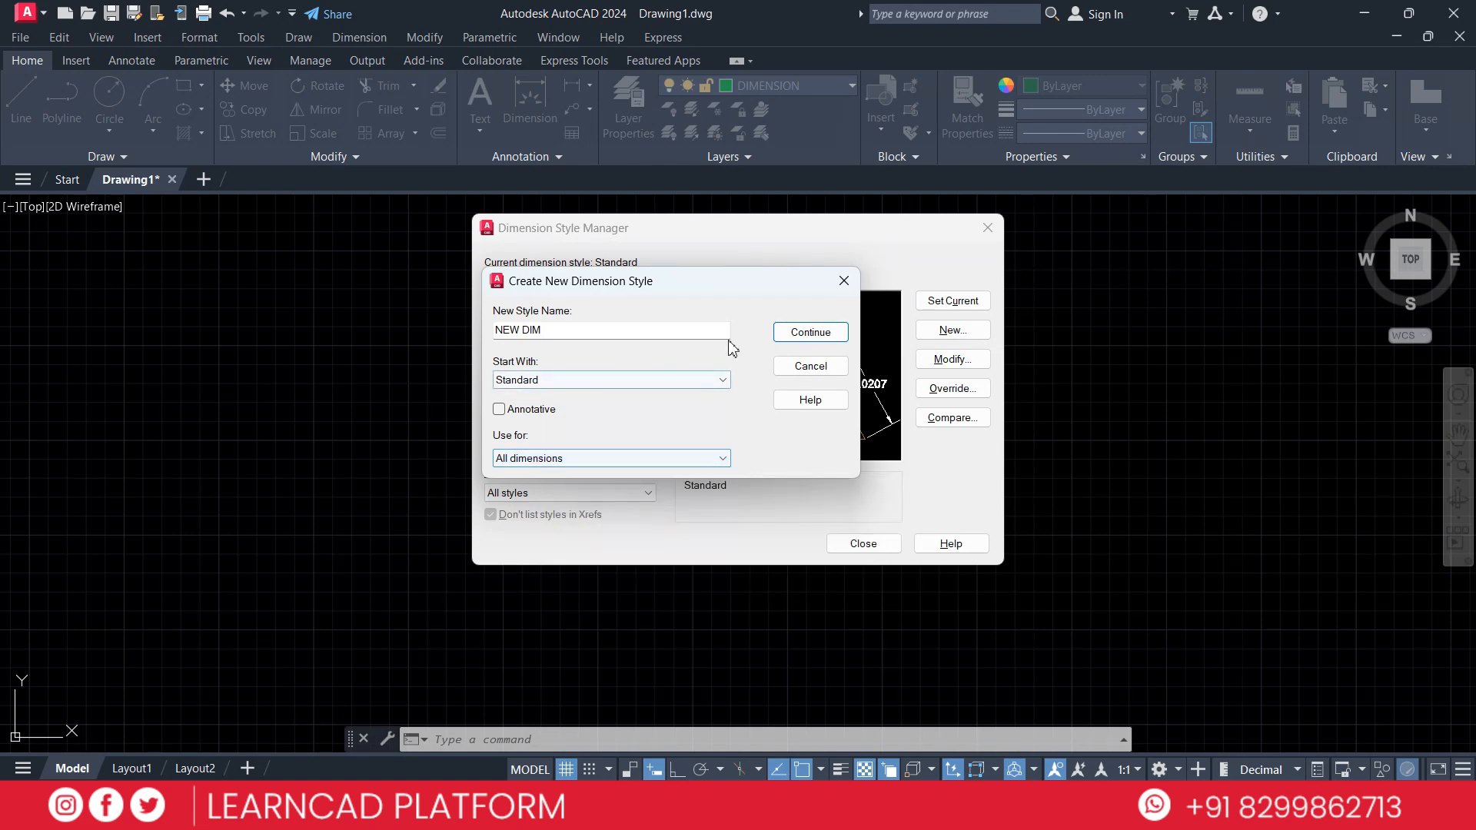
left_click(807, 337)
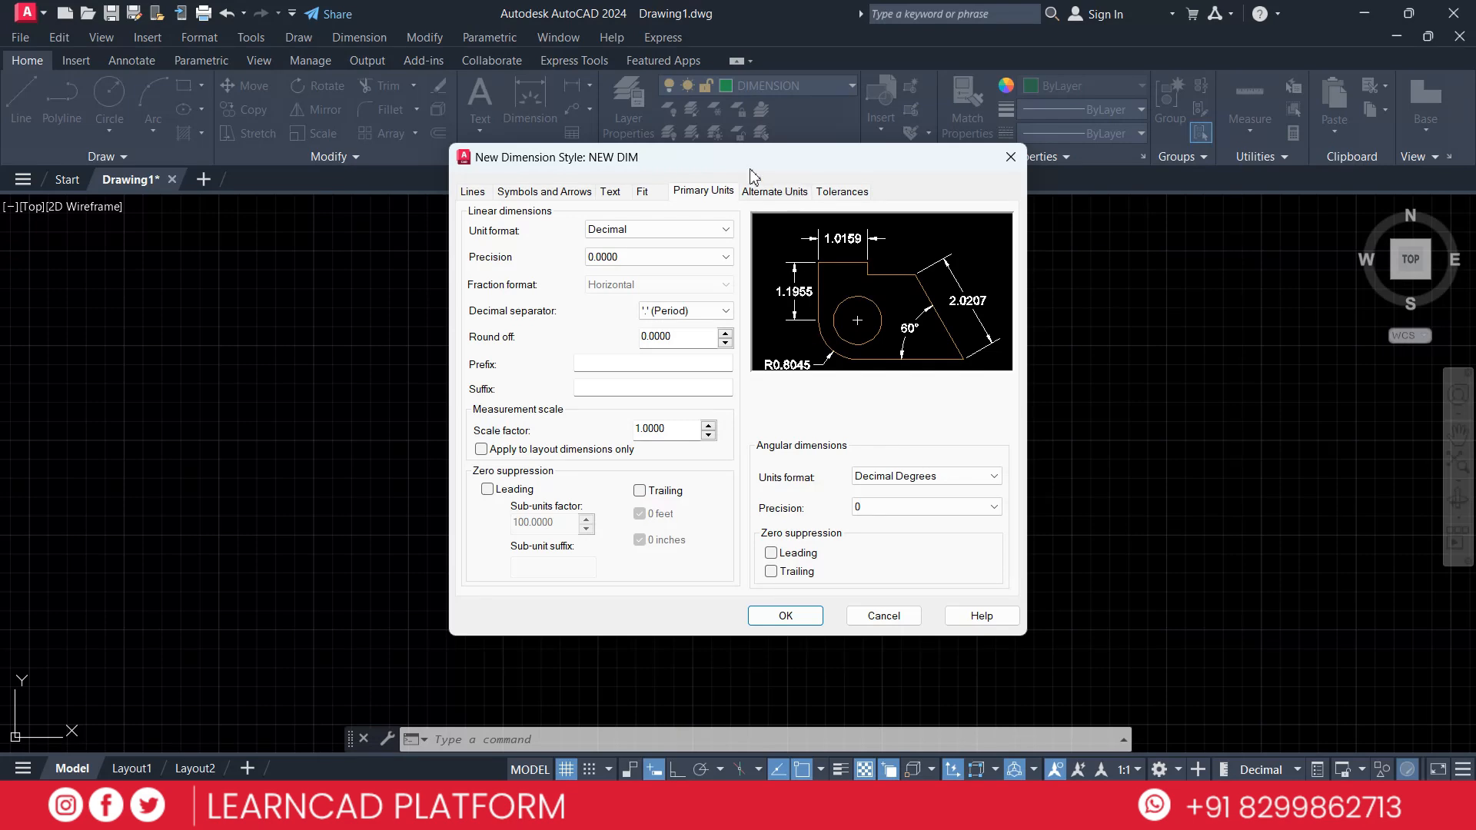
Accept the NEW DIM style with its default settings and close the Dimension Style Manager.
left_click_drag(734, 162, 1071, 161)
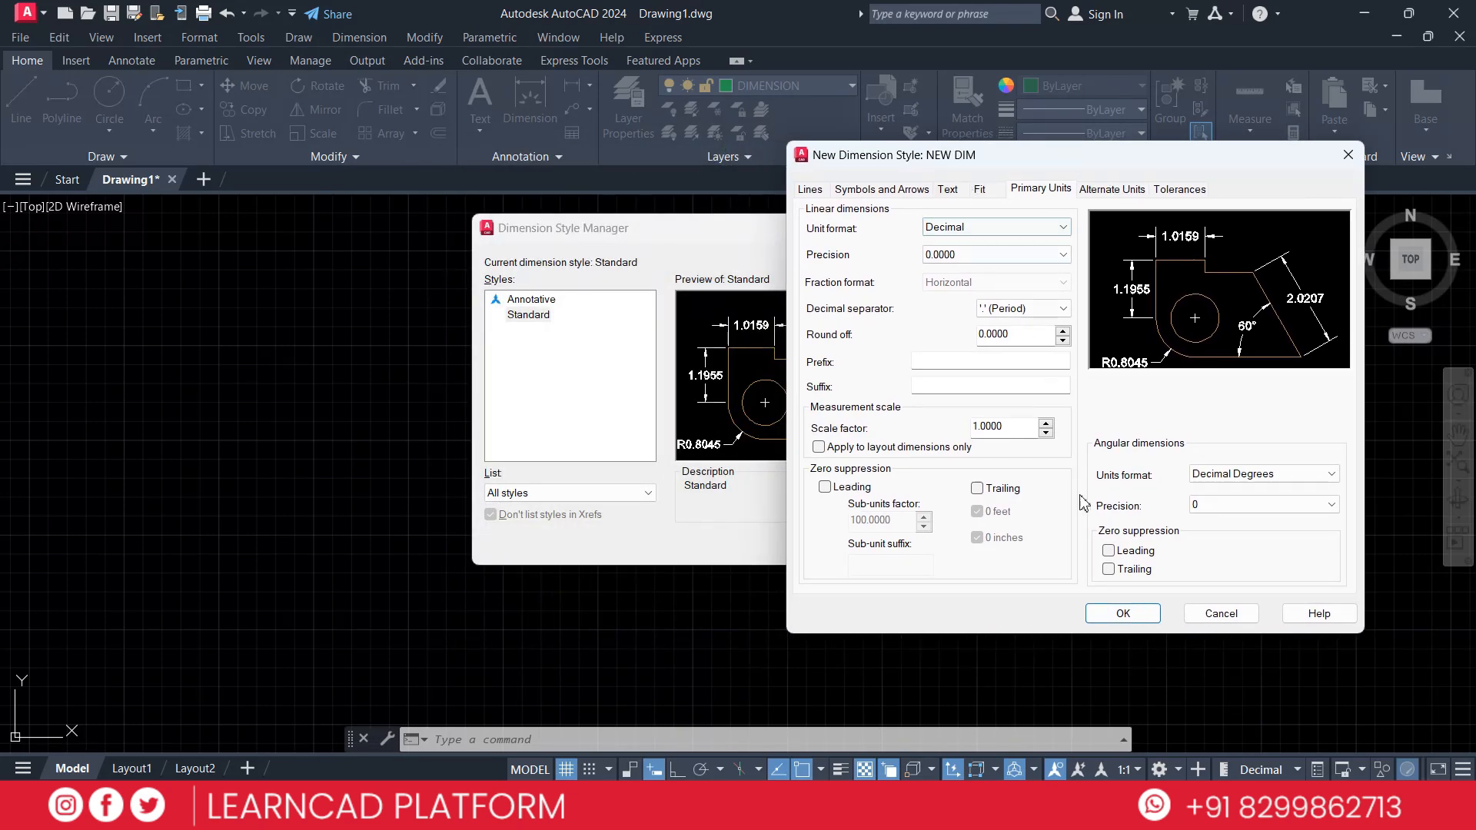
left_click(1123, 614)
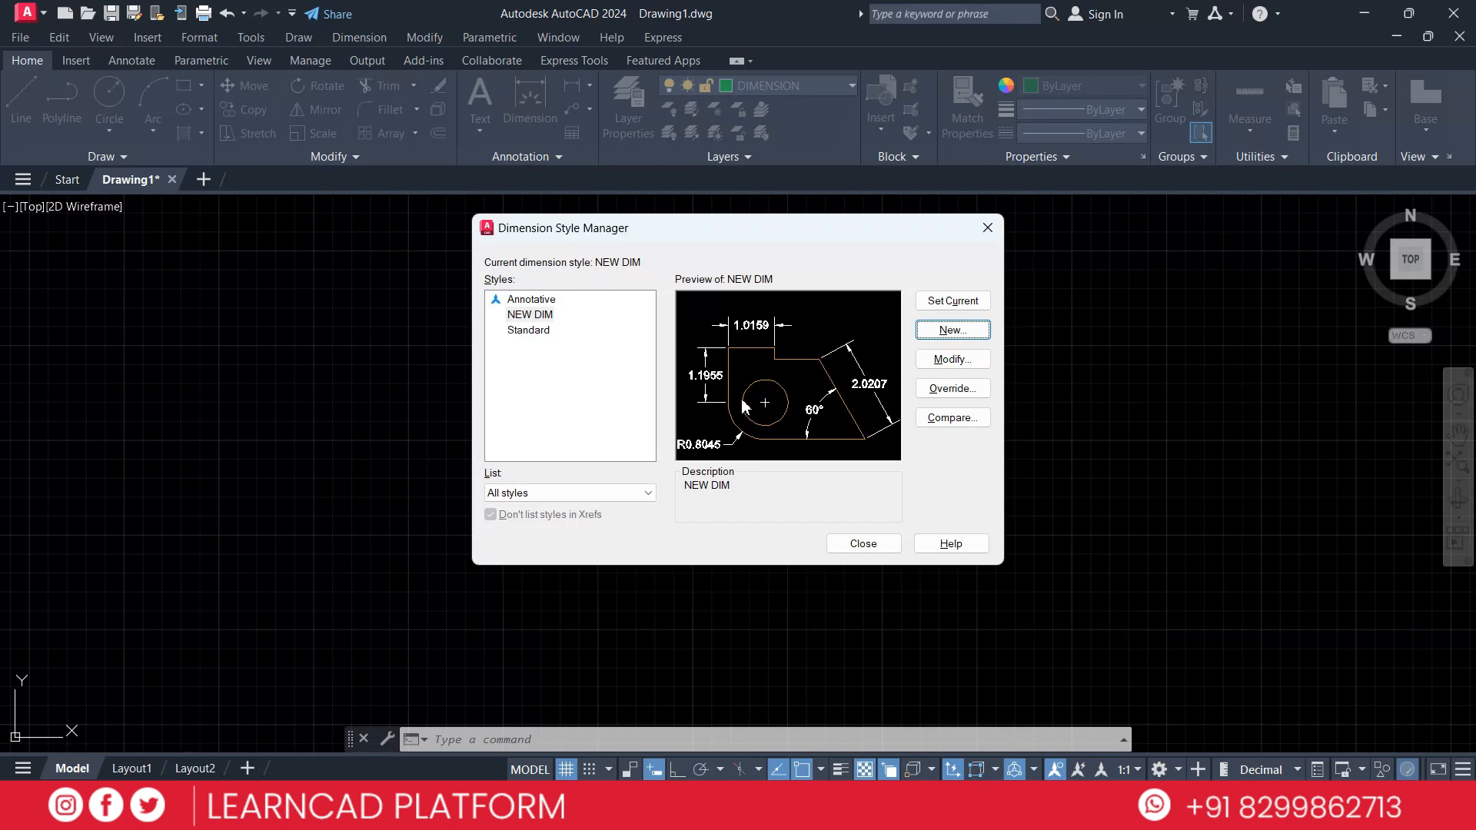
left_click(505, 318)
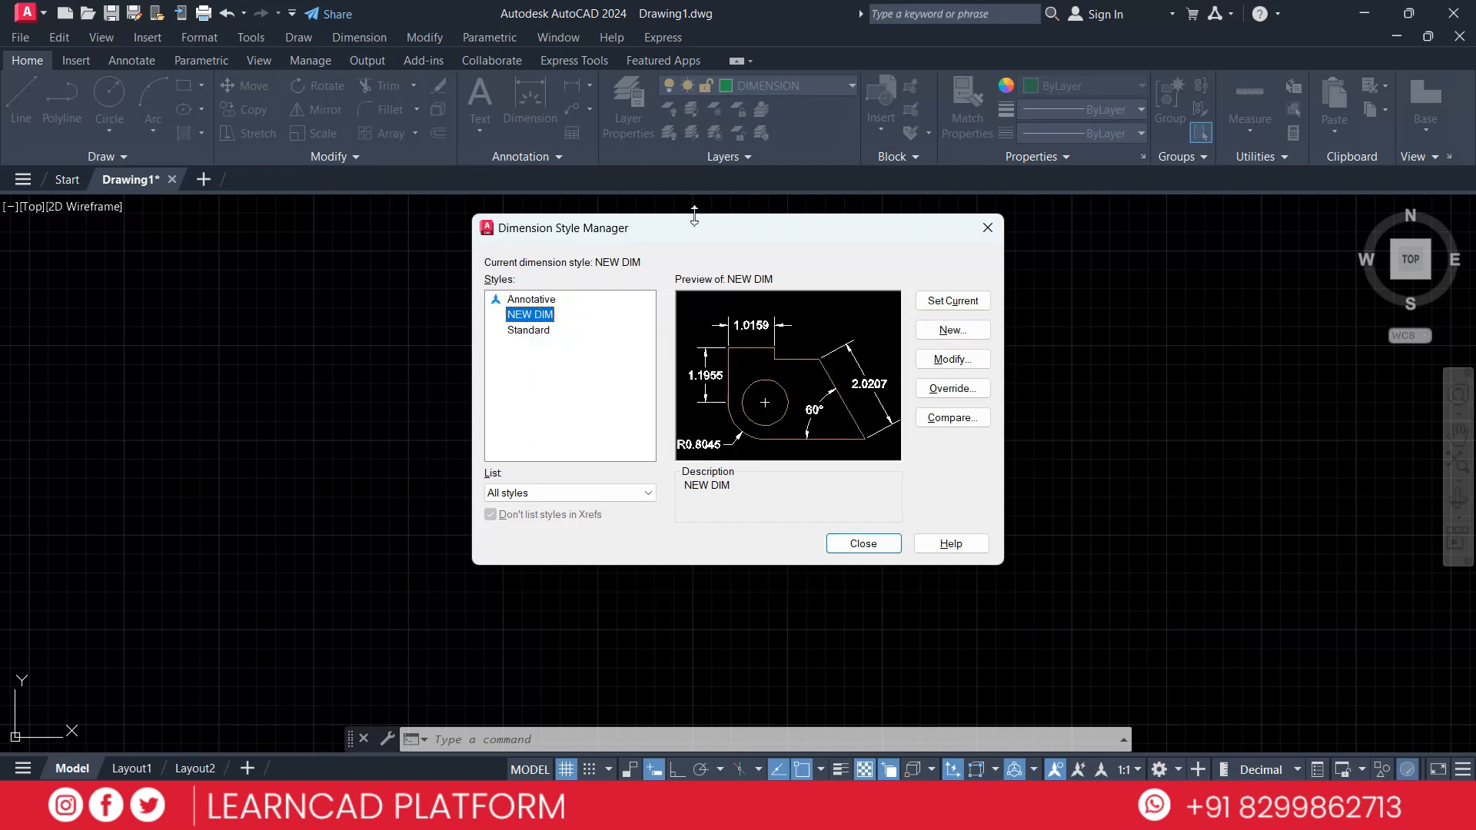
left_click(988, 228)
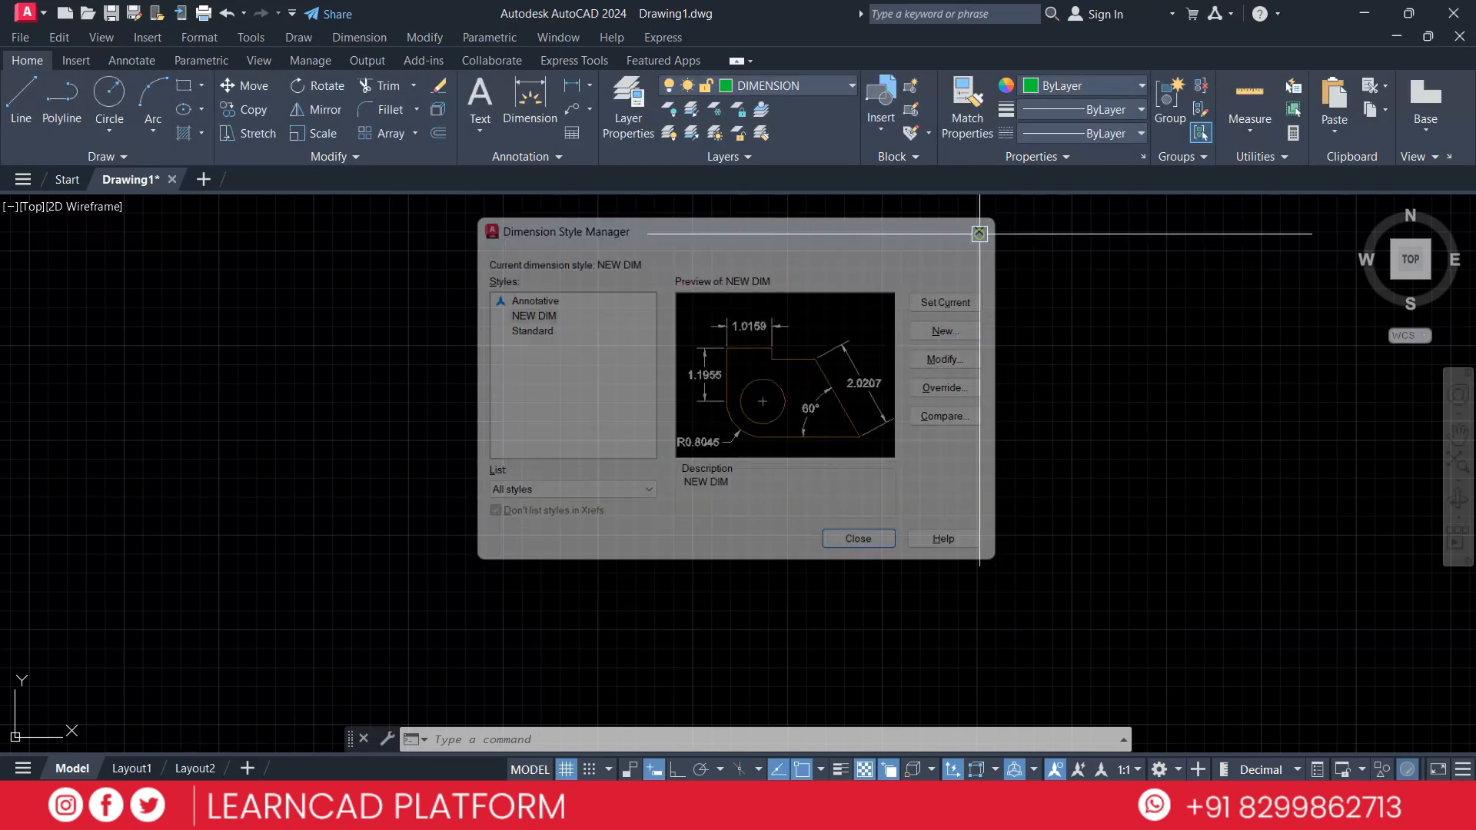
Draw a horizontal line 20 units long across the drawing area with Ortho mode on.
type("l")
key("Return")
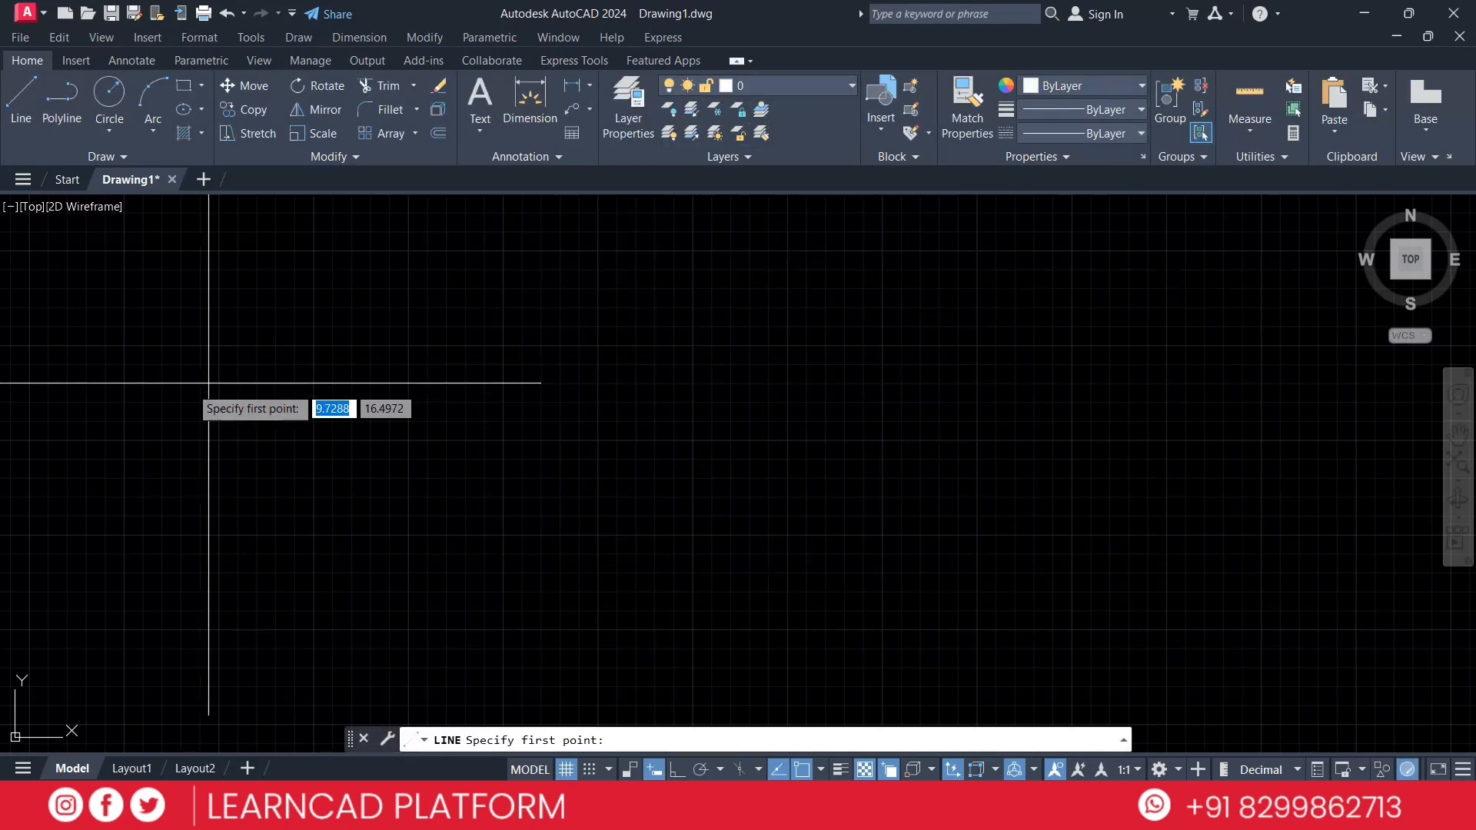
left_click(110, 409)
key("F8")
type("20")
key("Return")
key("Return")
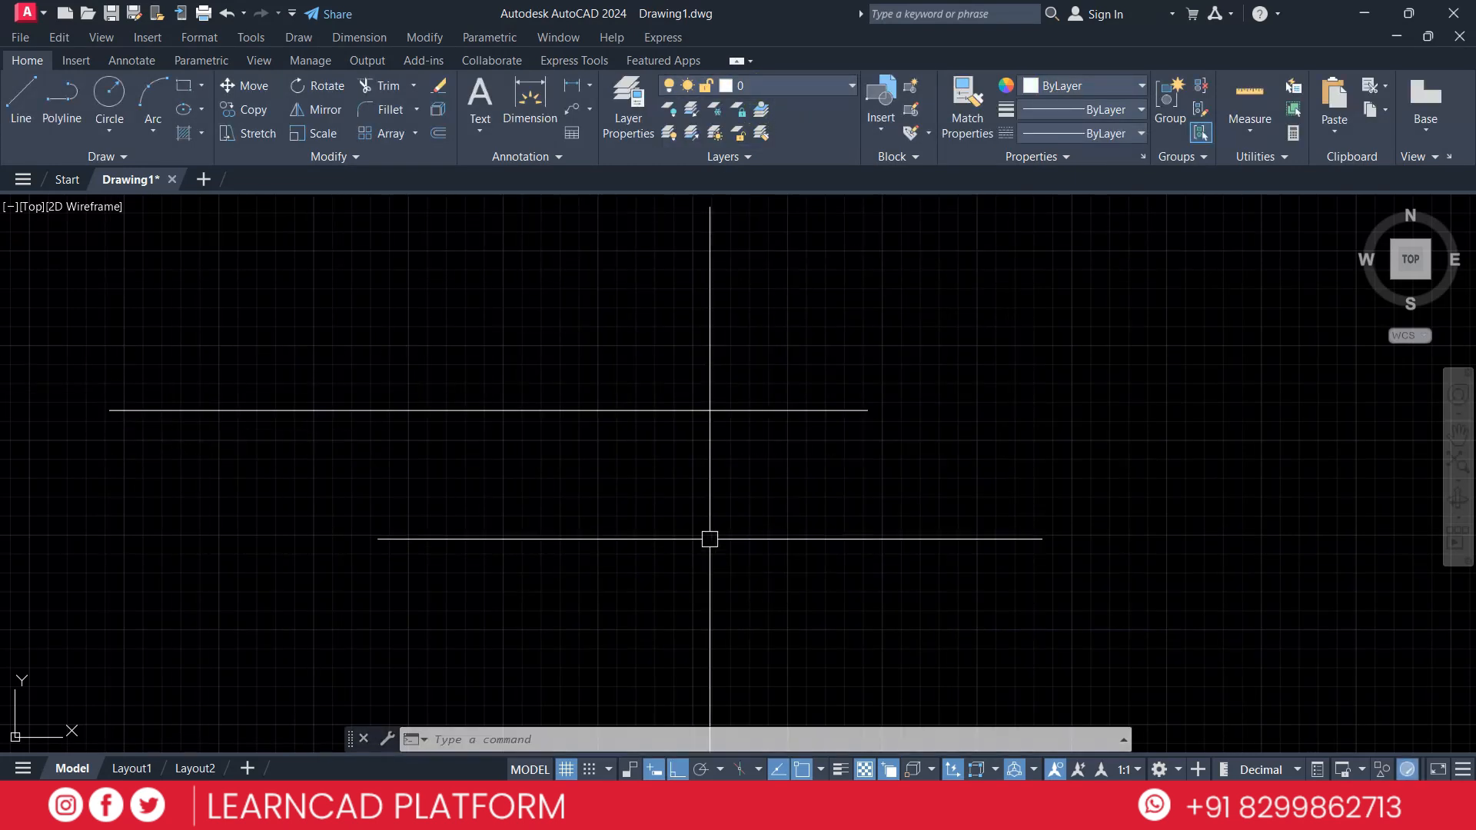
Add a linear dimension to the horizontal line by selecting the line, placing the dimension above it.
middle_click_drag(717, 514, 689, 540)
type("dli")
key("Return")
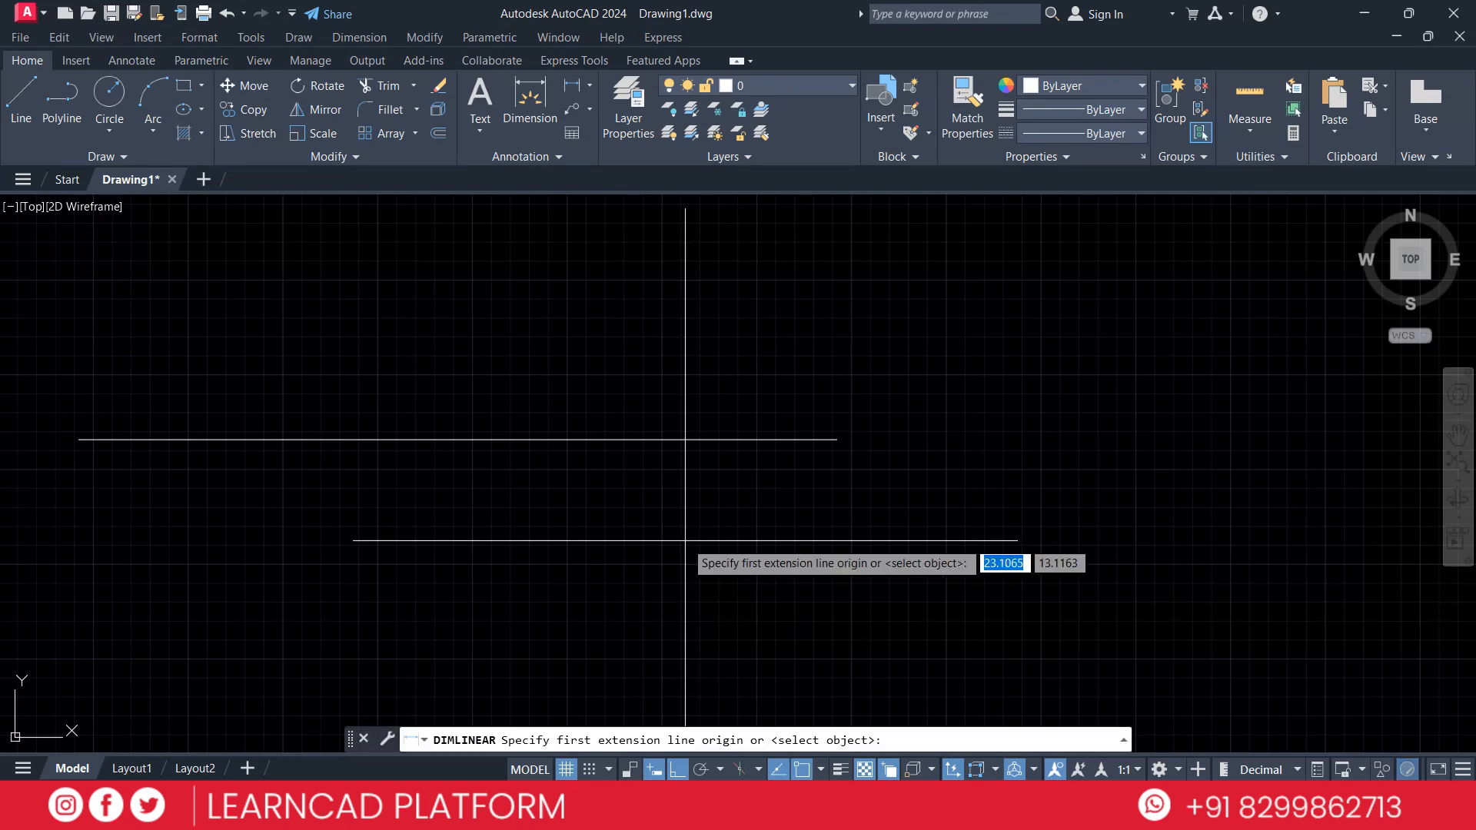
key("Return")
left_click(515, 440)
left_click(475, 345)
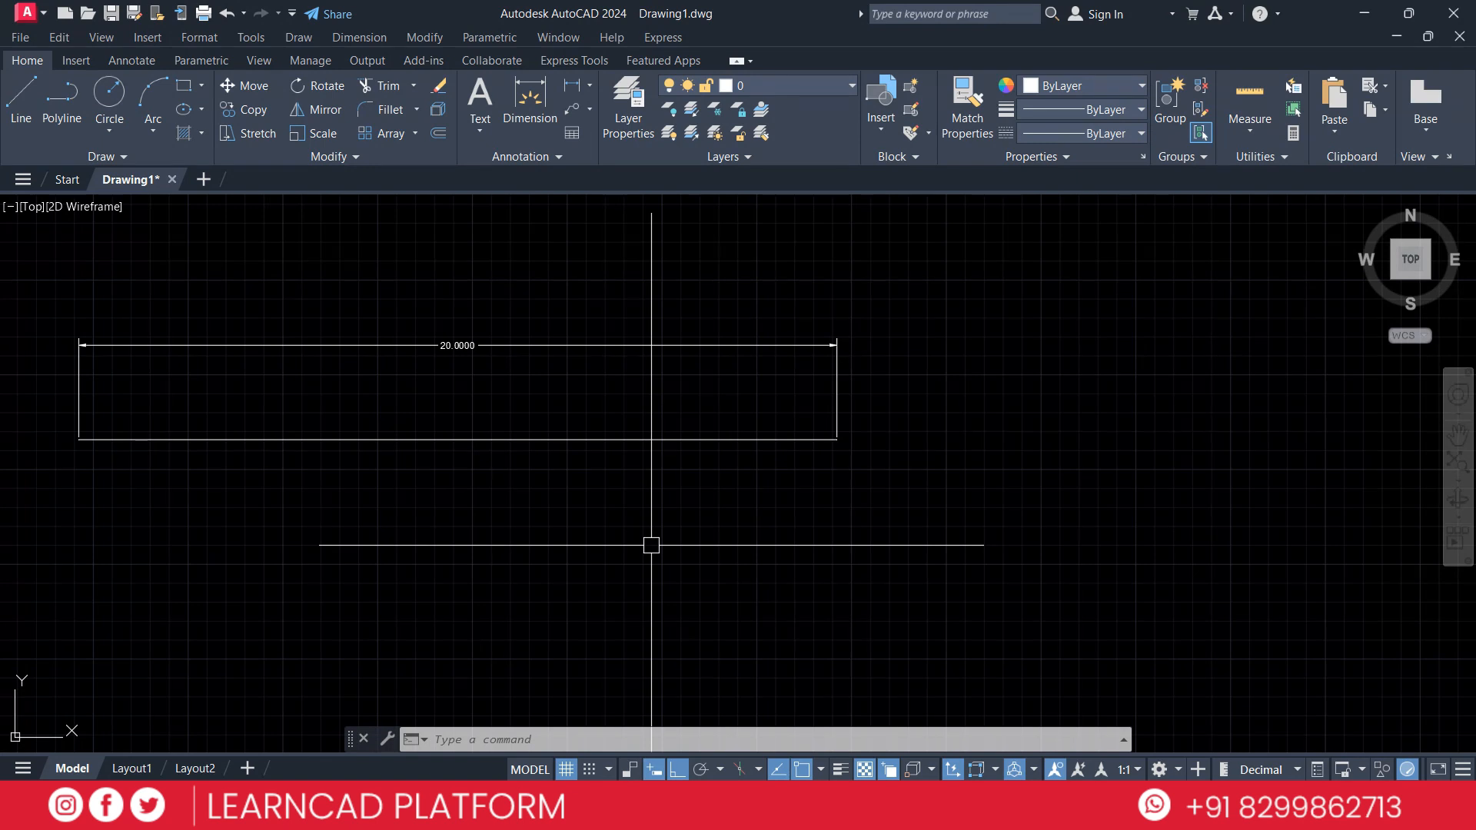
Modify the NEW DIM dimension style, trying red for the dimension line color and settling on yellow.
type("D")
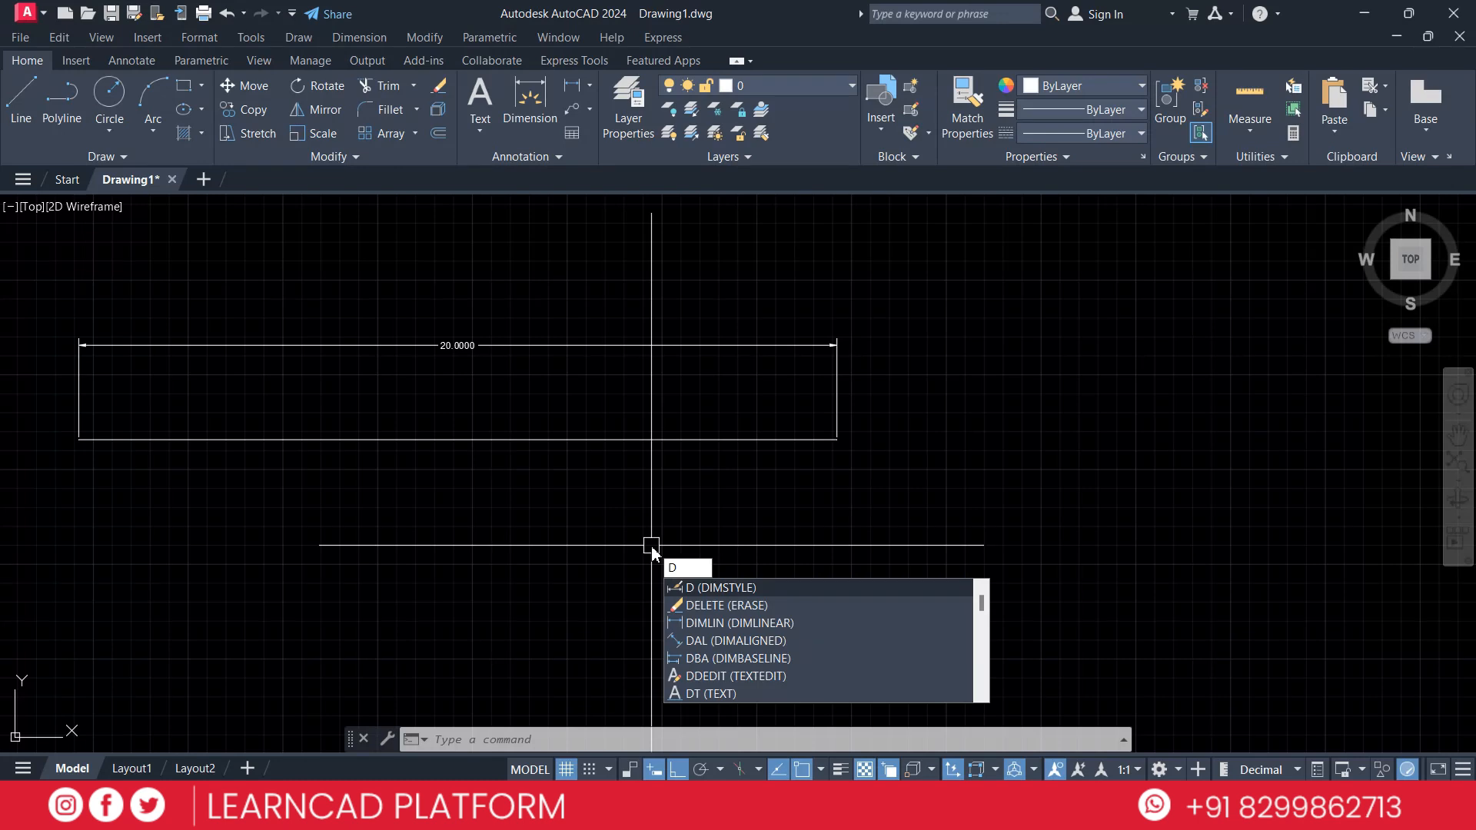
key("Return")
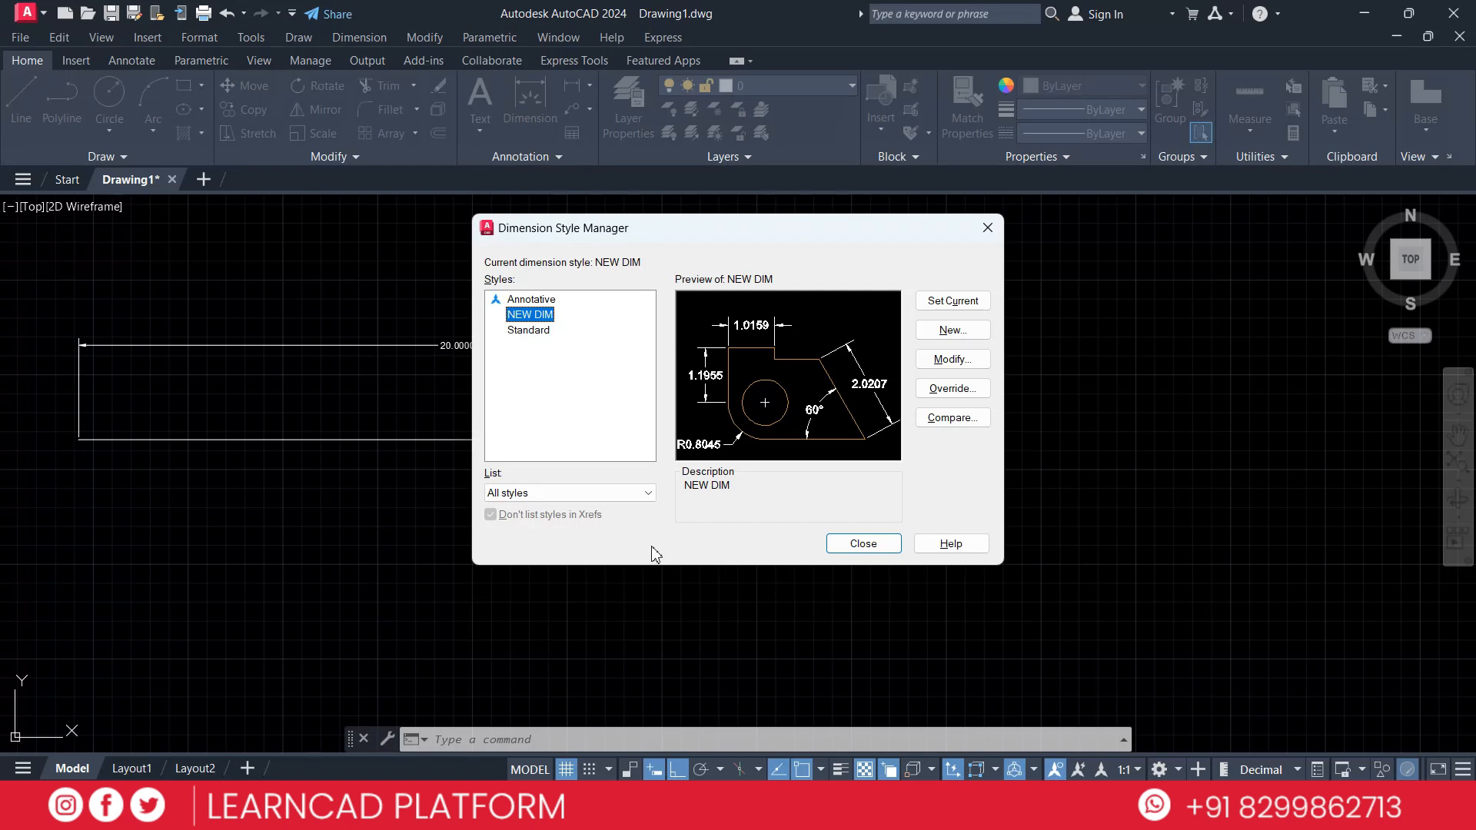
left_click(954, 361)
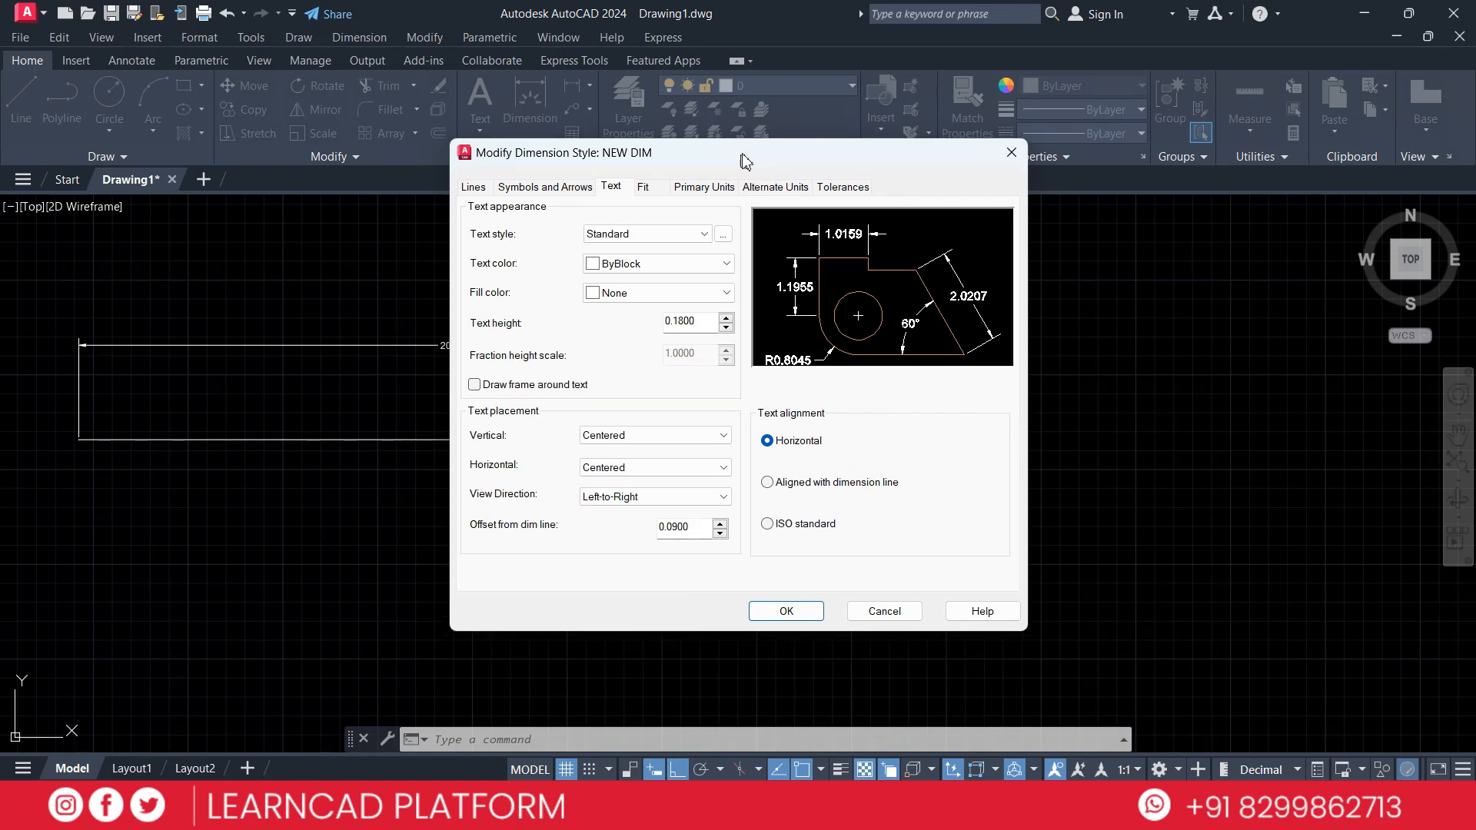
left_click_drag(743, 156, 1121, 179)
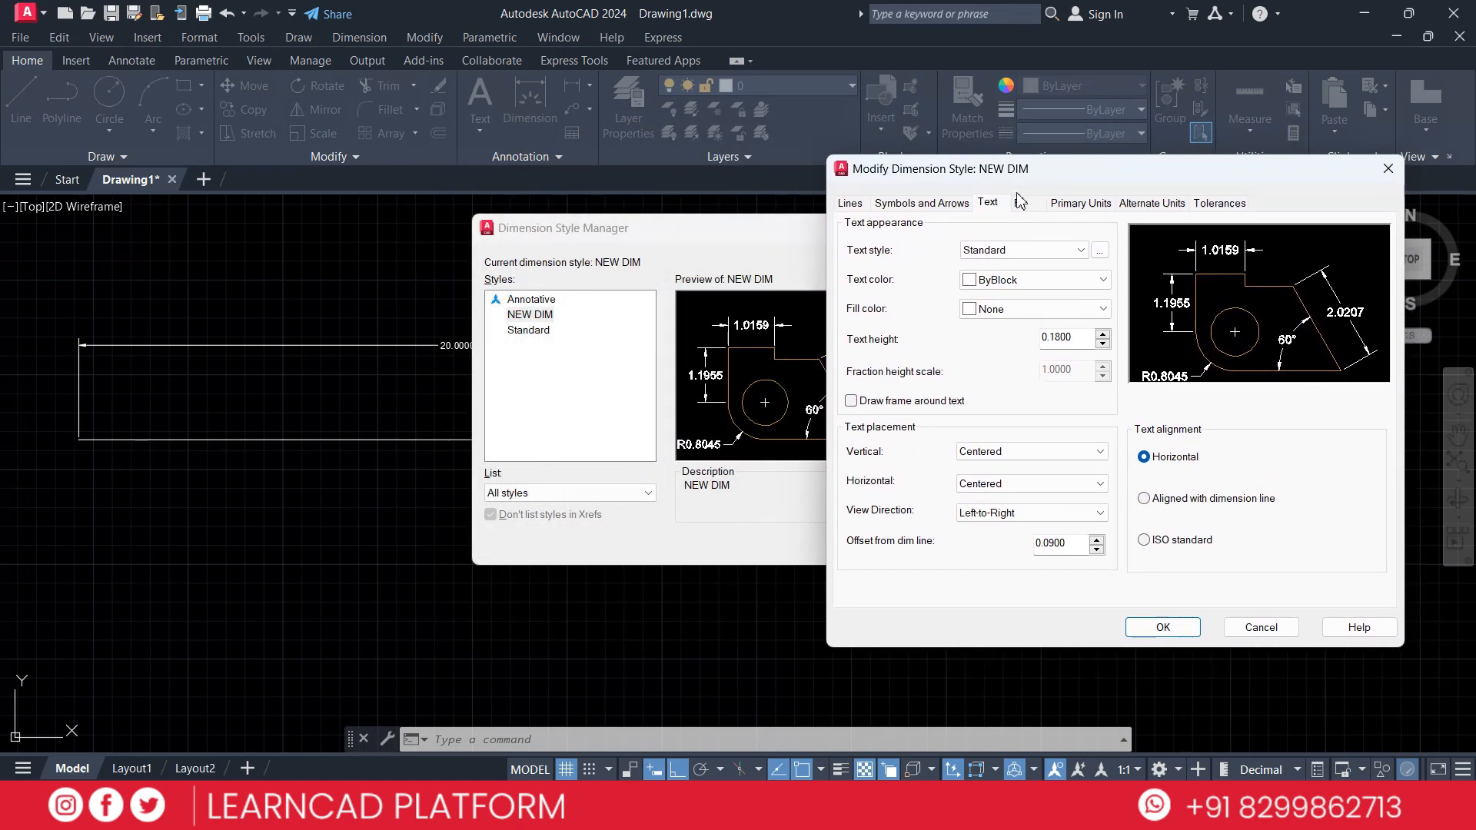
left_click(851, 204)
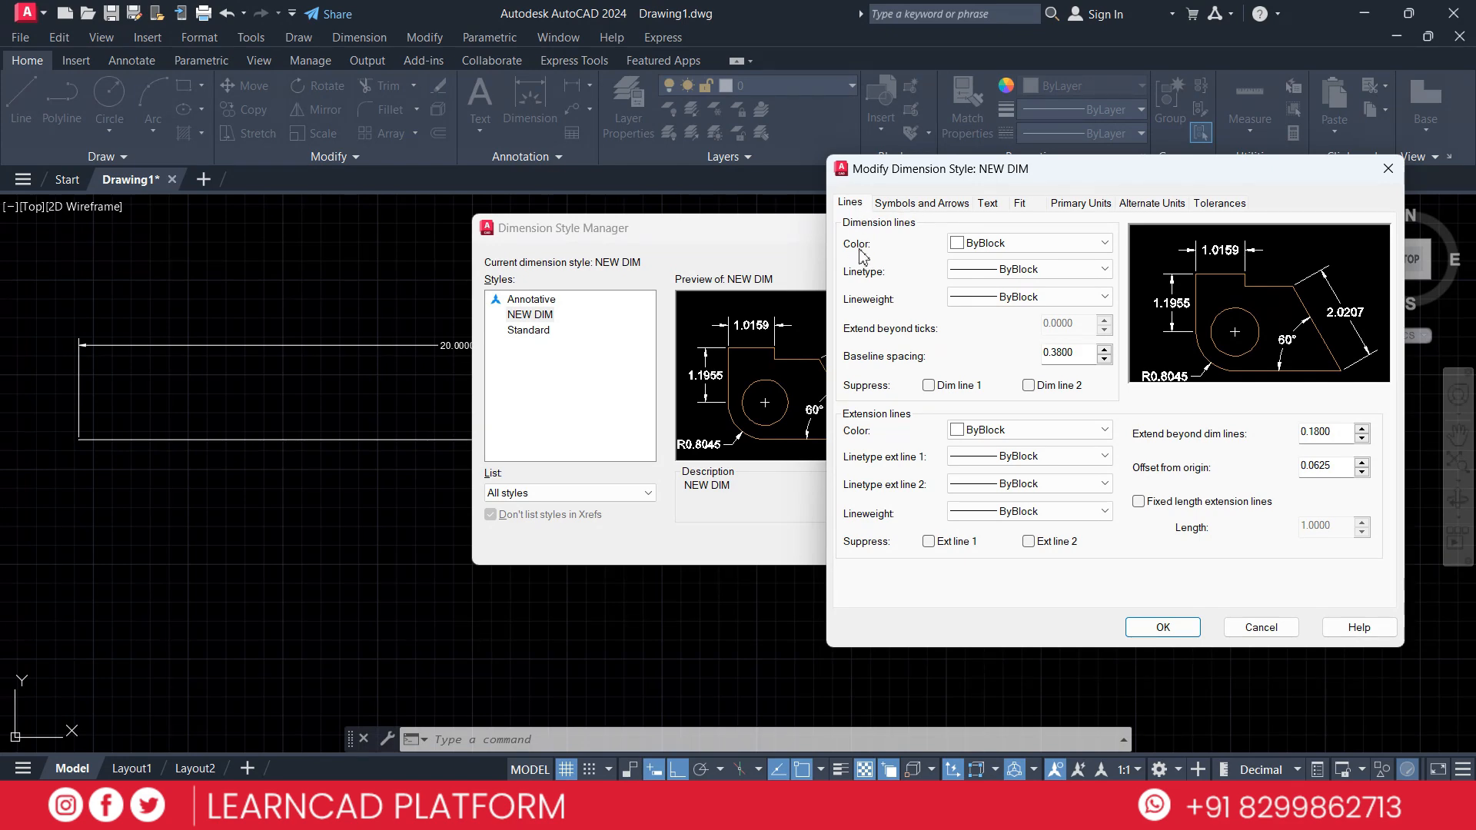
left_click(992, 244)
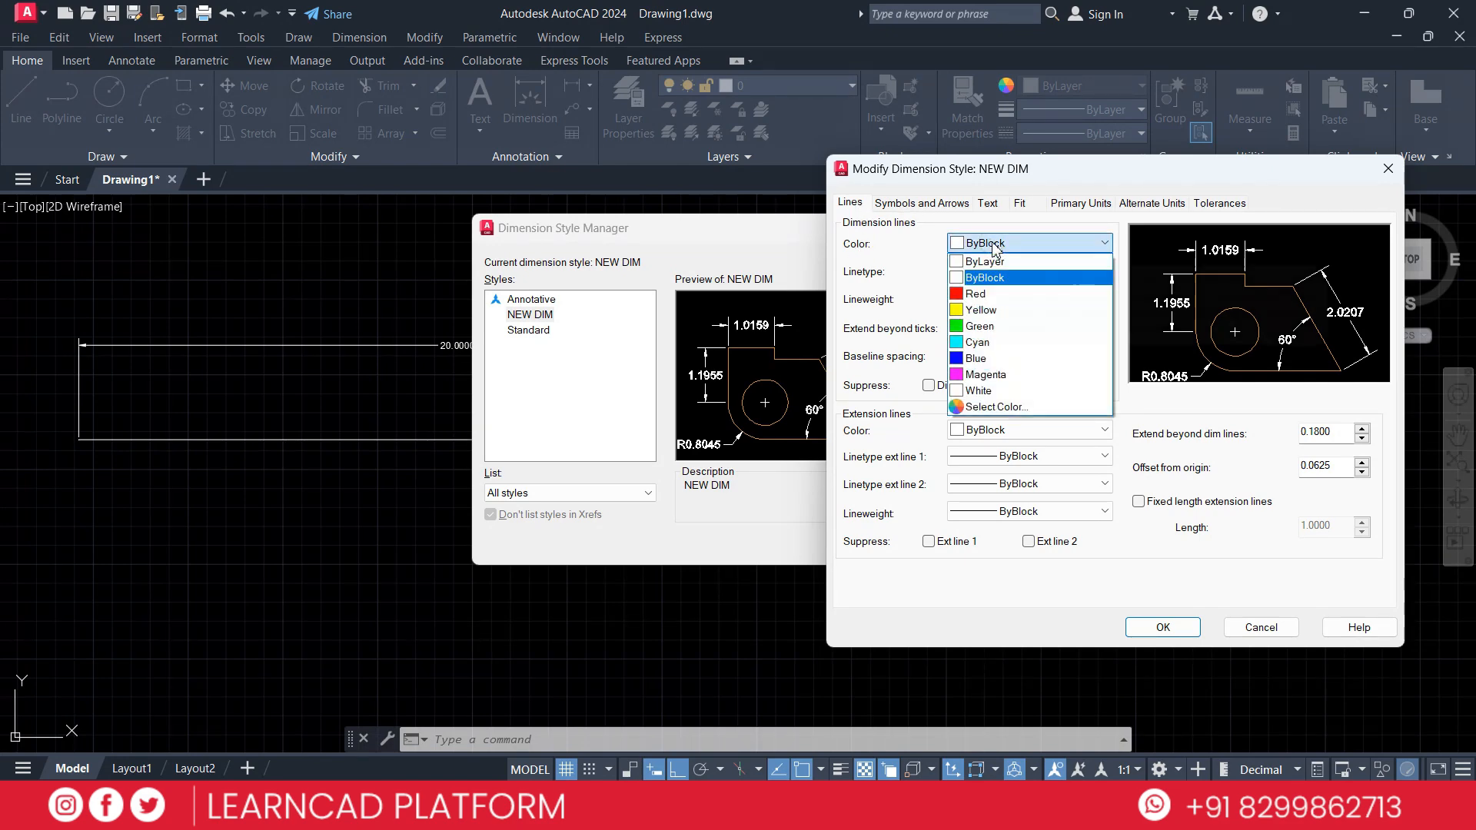
left_click(986, 293)
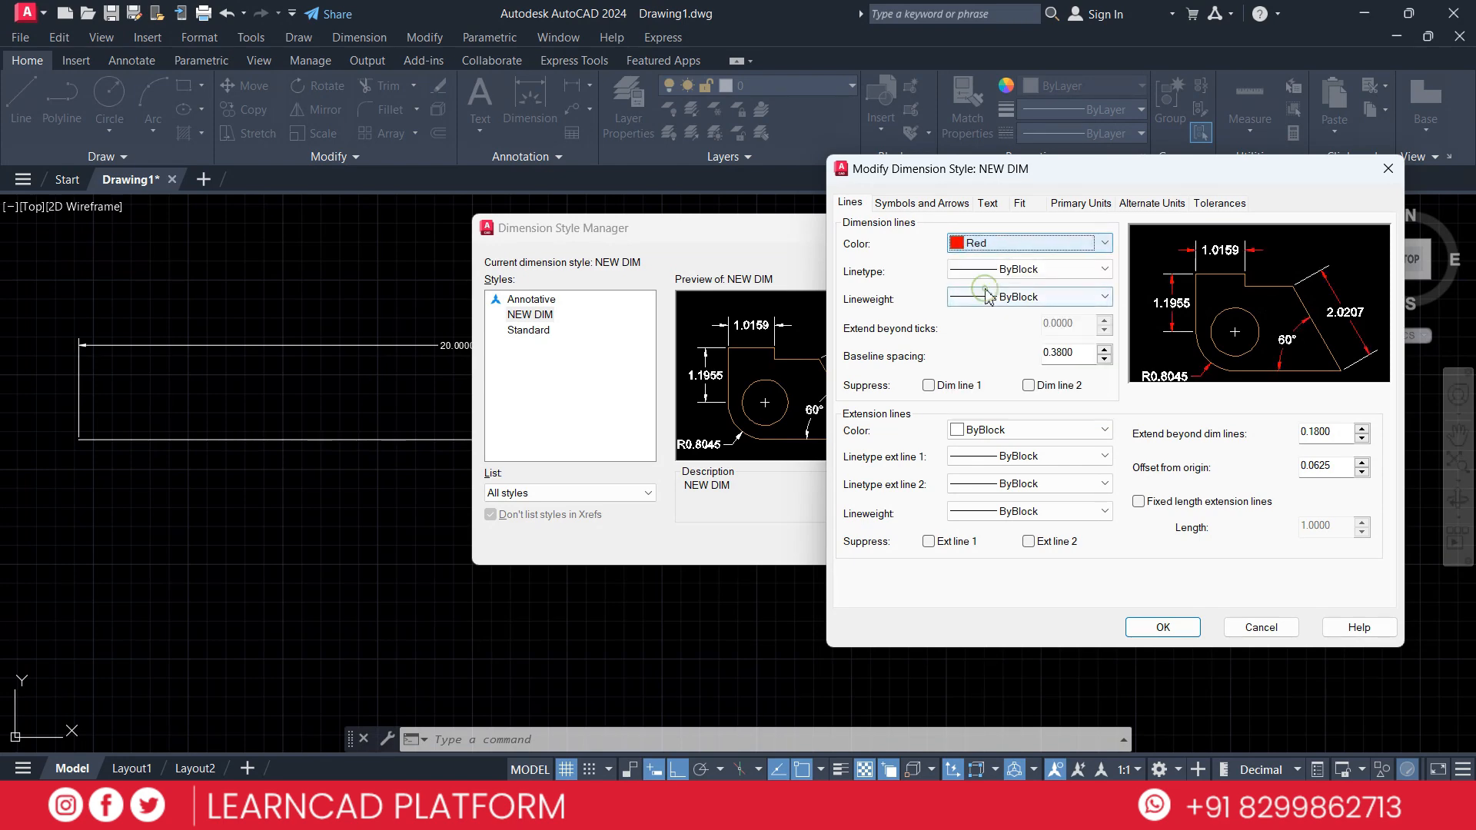
left_click(999, 244)
left_click(999, 310)
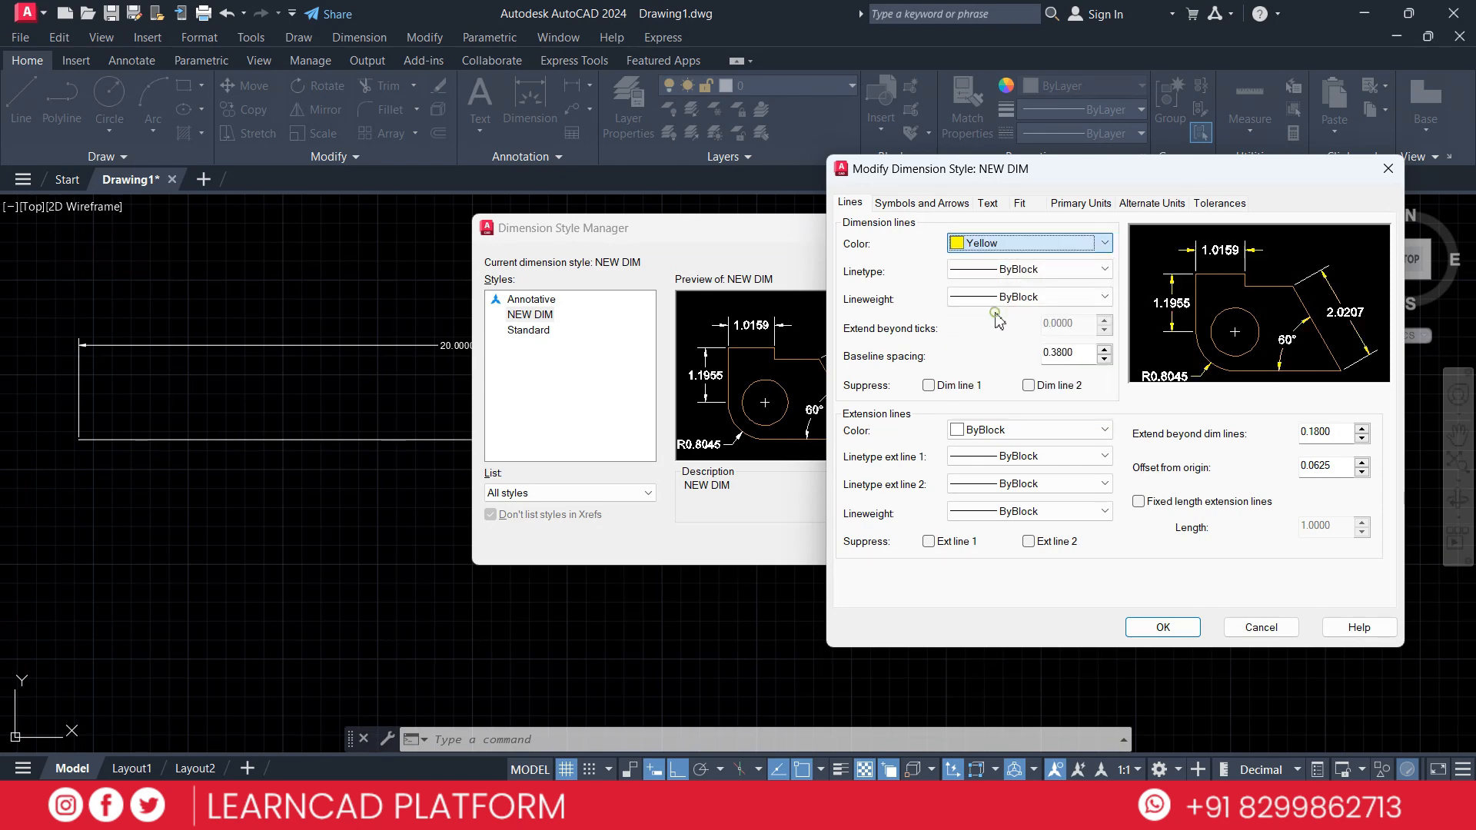
Examine the index color, true color and color book choices for the dimension lines, and leave without picking one.
left_click(998, 250)
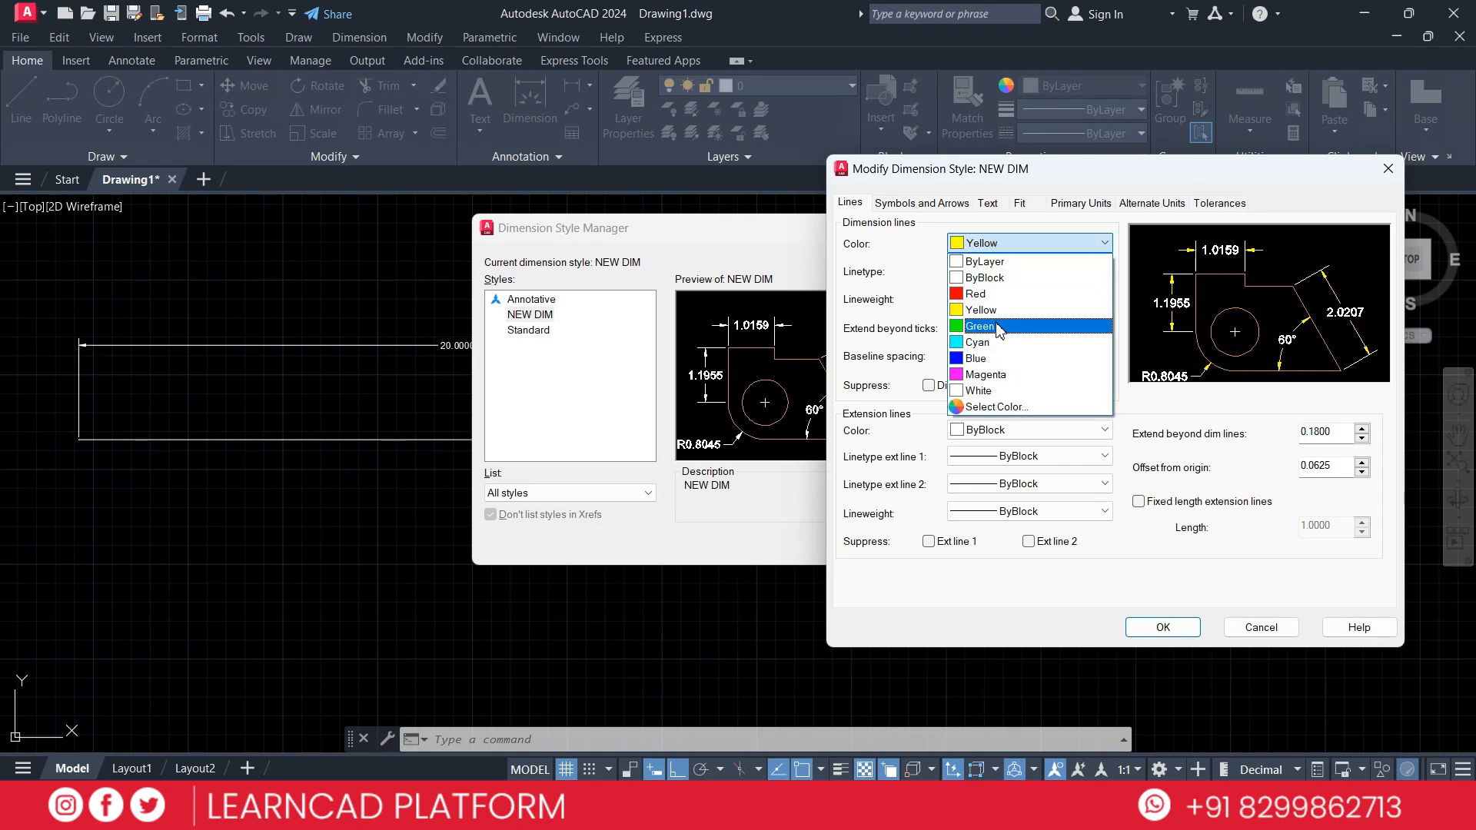
left_click(1015, 405)
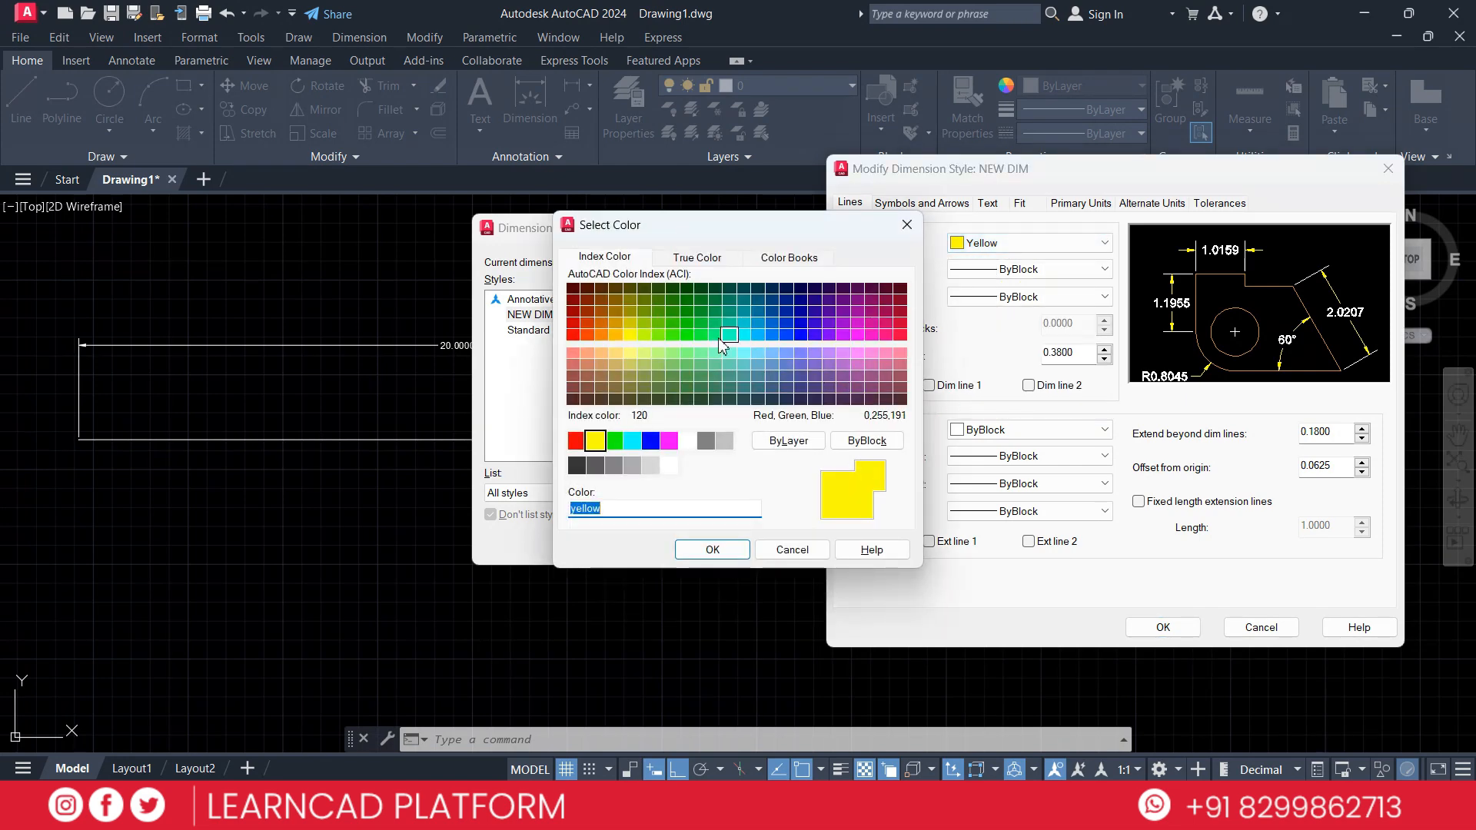
left_click(699, 258)
left_click(769, 259)
left_click(605, 258)
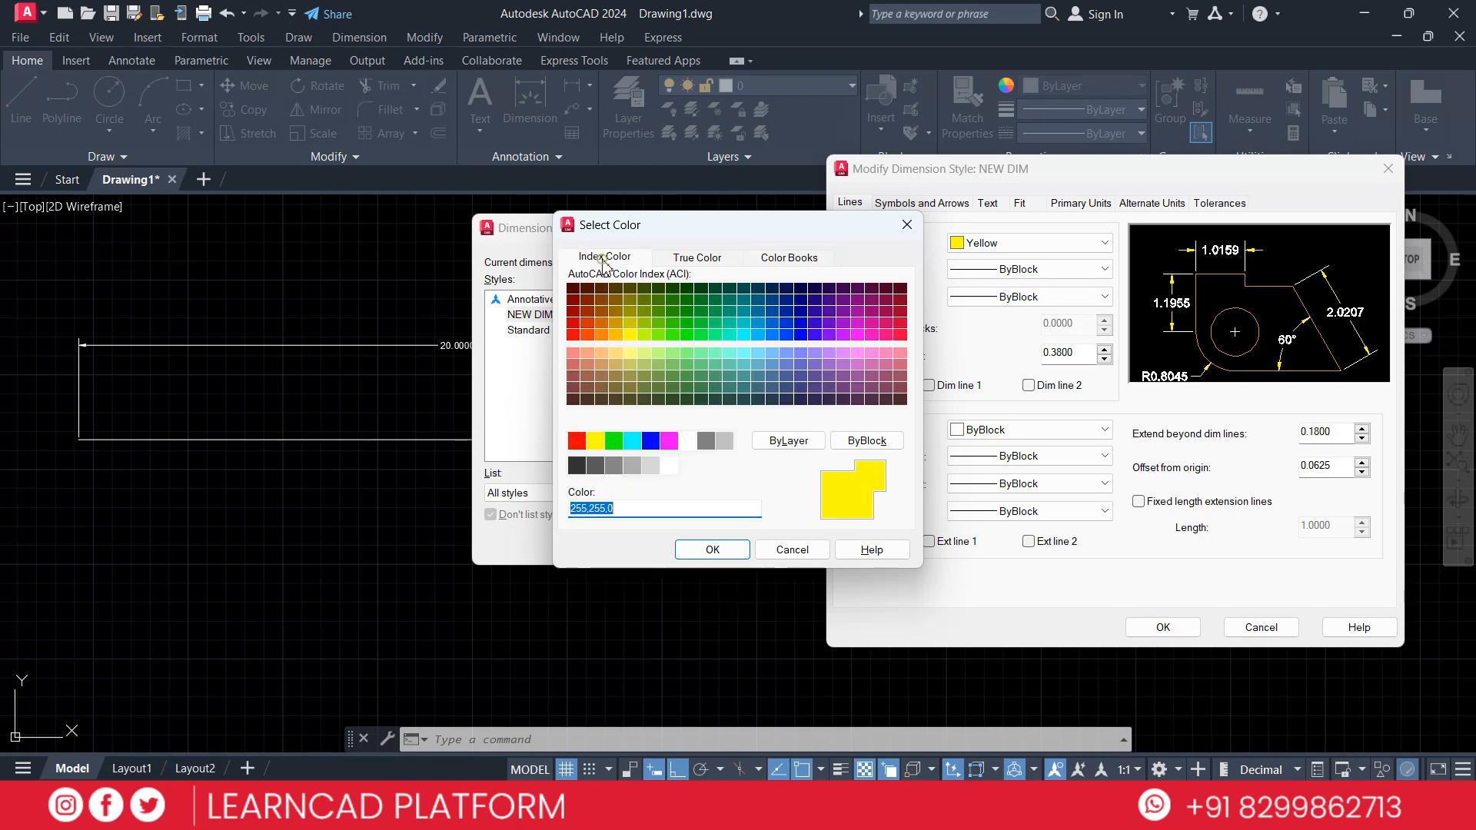
left_click(907, 224)
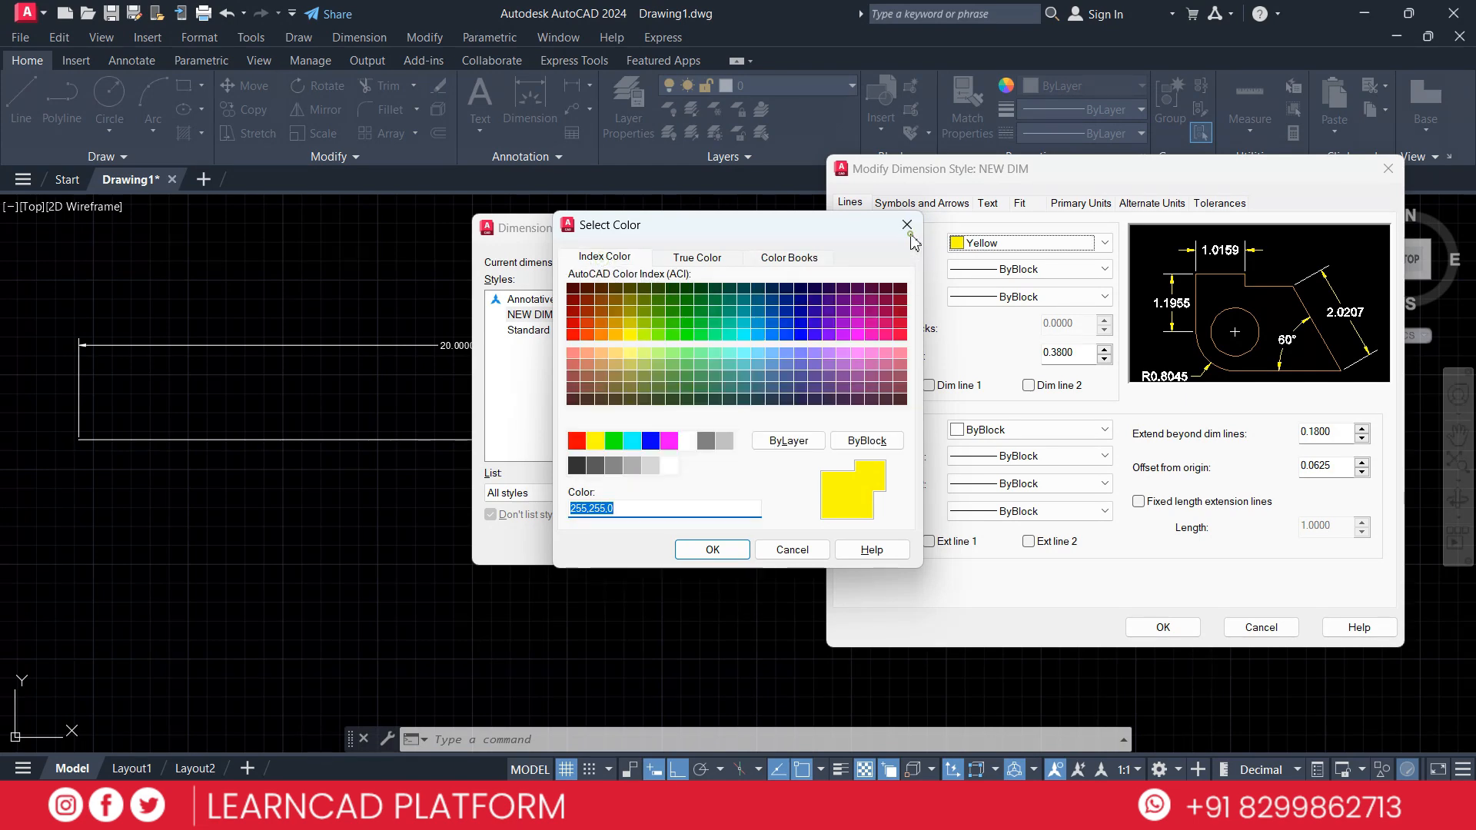
left_click(1003, 245)
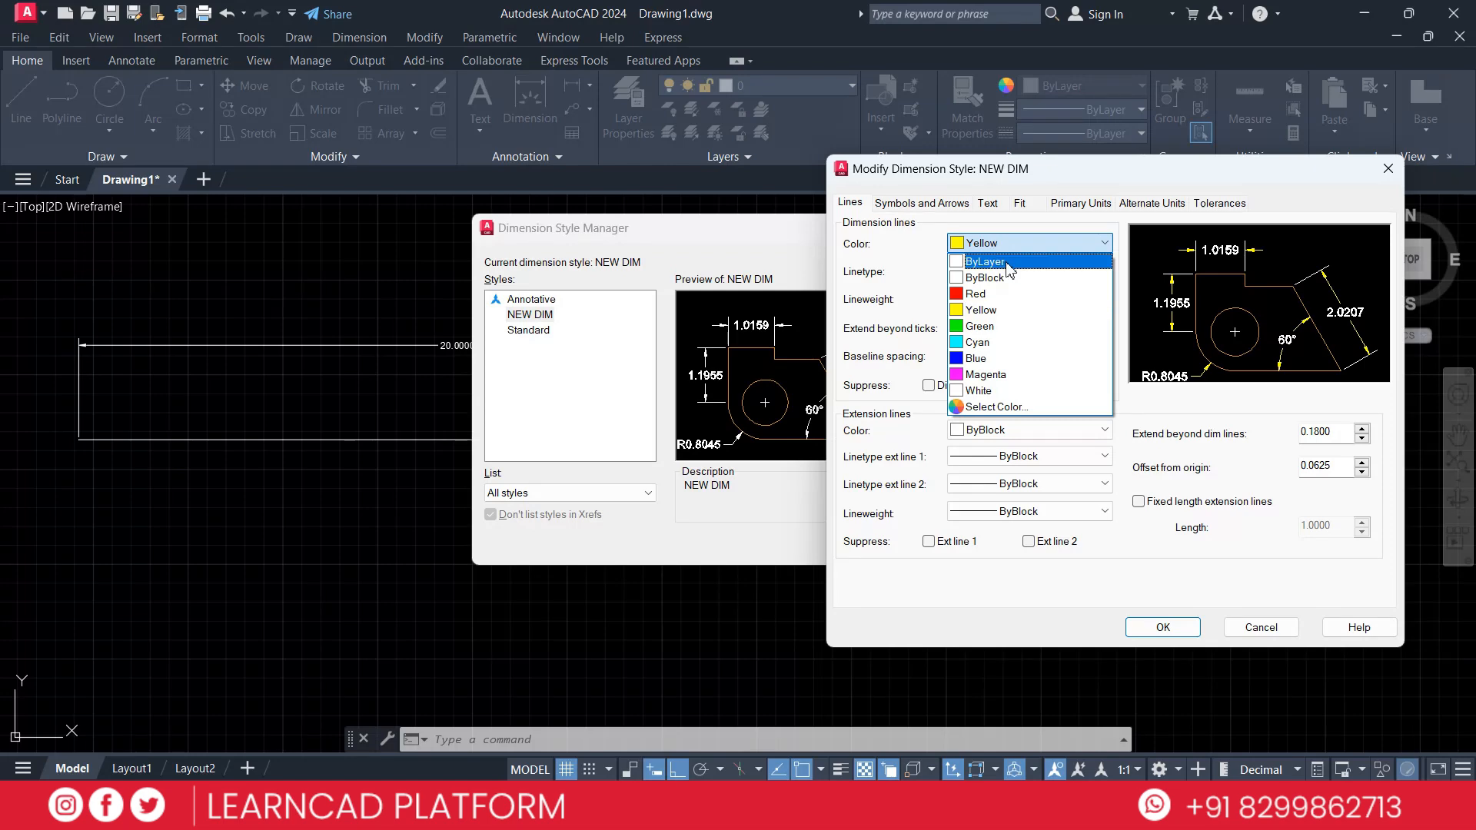
left_click(1007, 269)
left_click(1015, 243)
left_click(1014, 261)
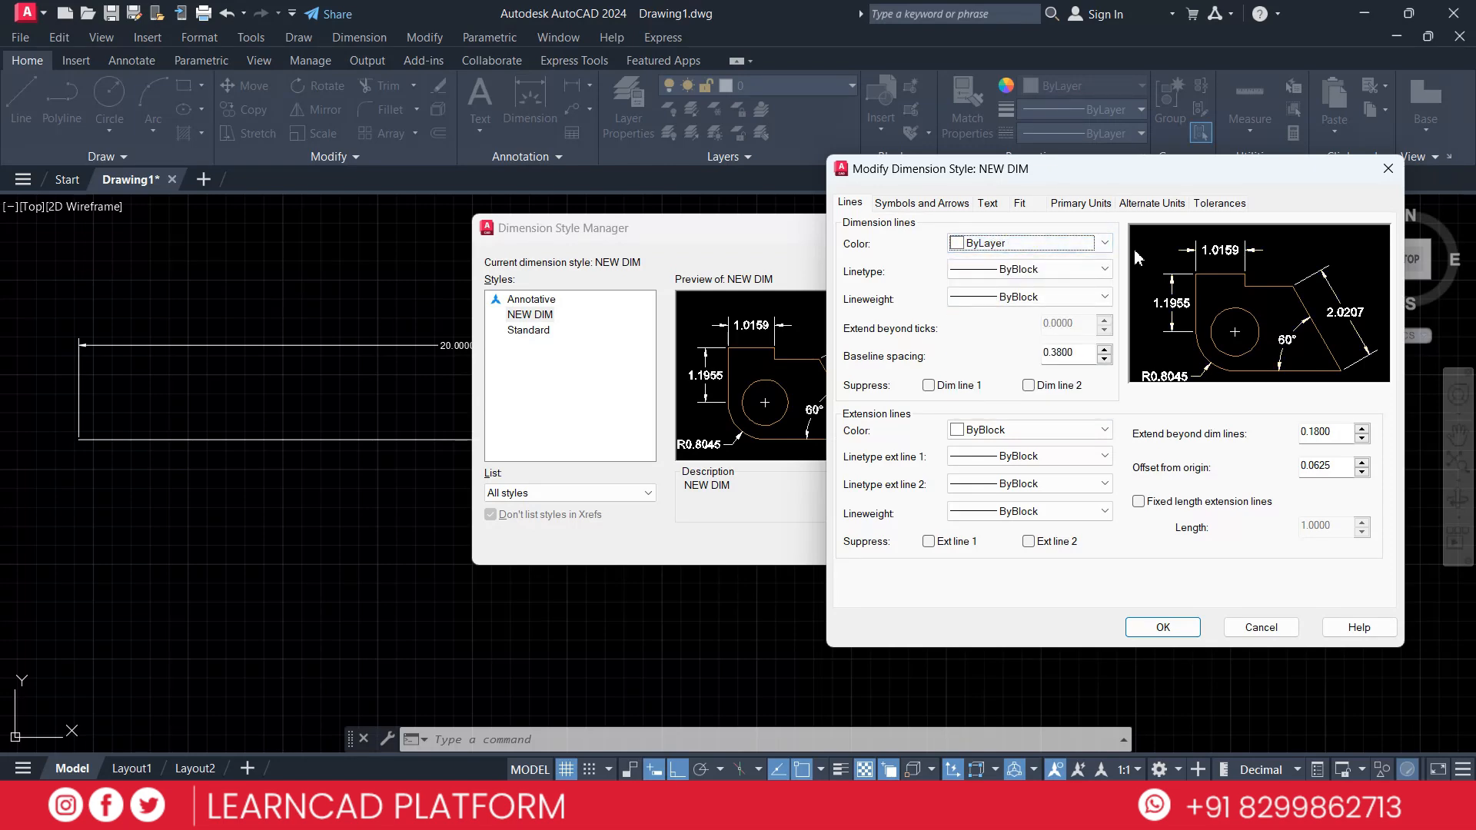
left_click(1259, 627)
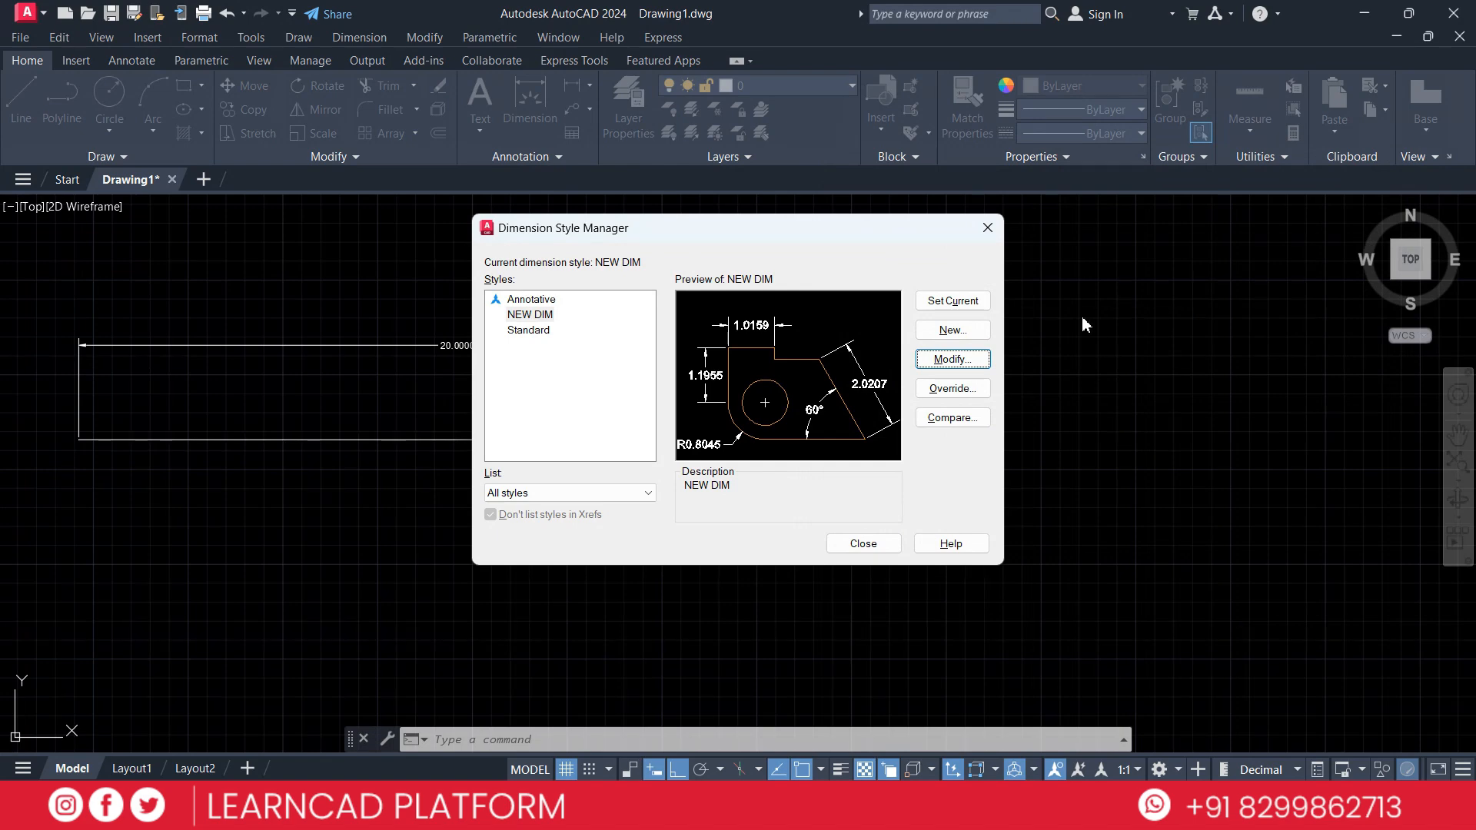
left_click(987, 227)
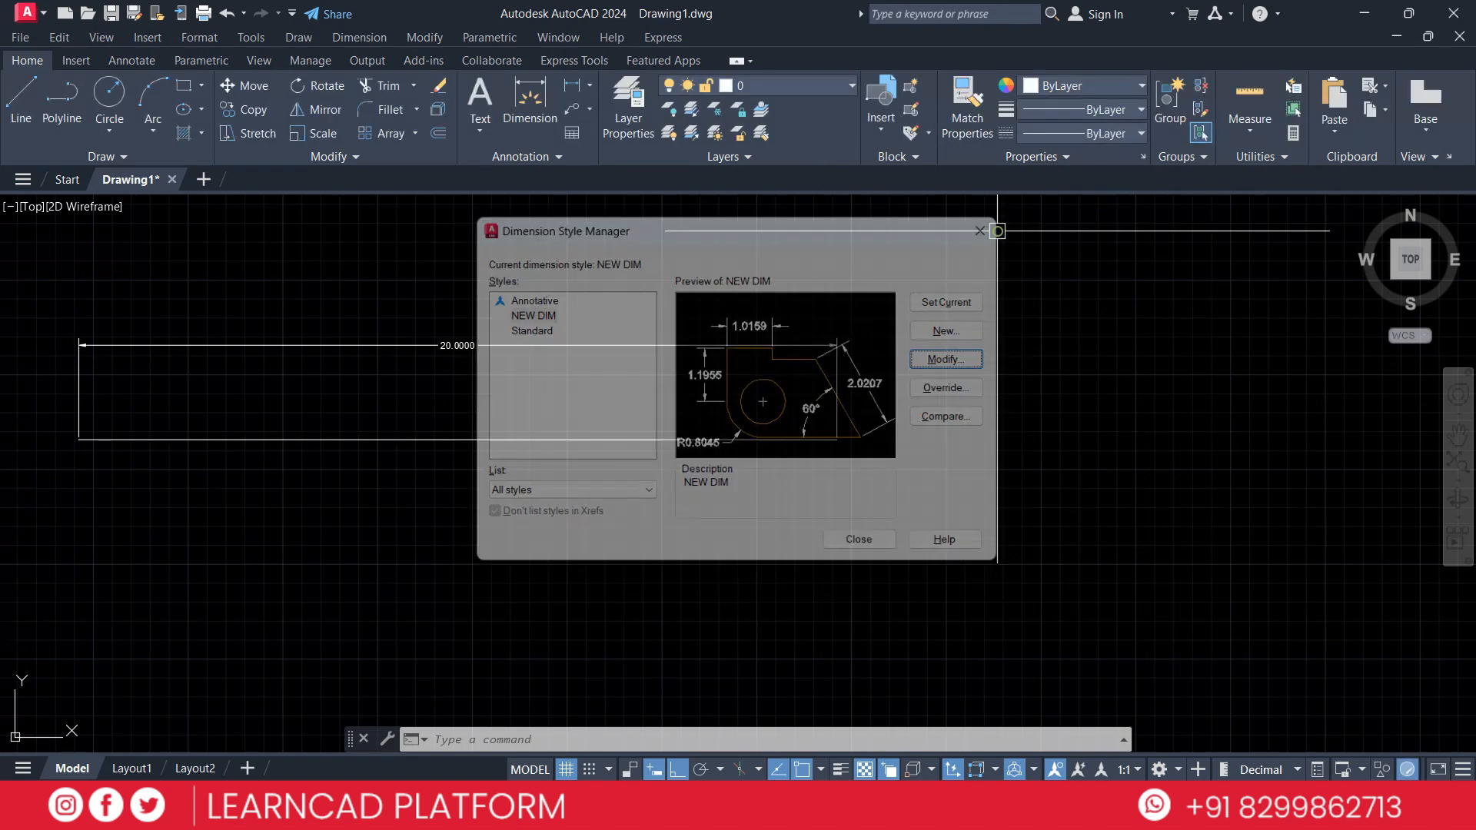
Make the DIMENSION layer current.
left_click(801, 85)
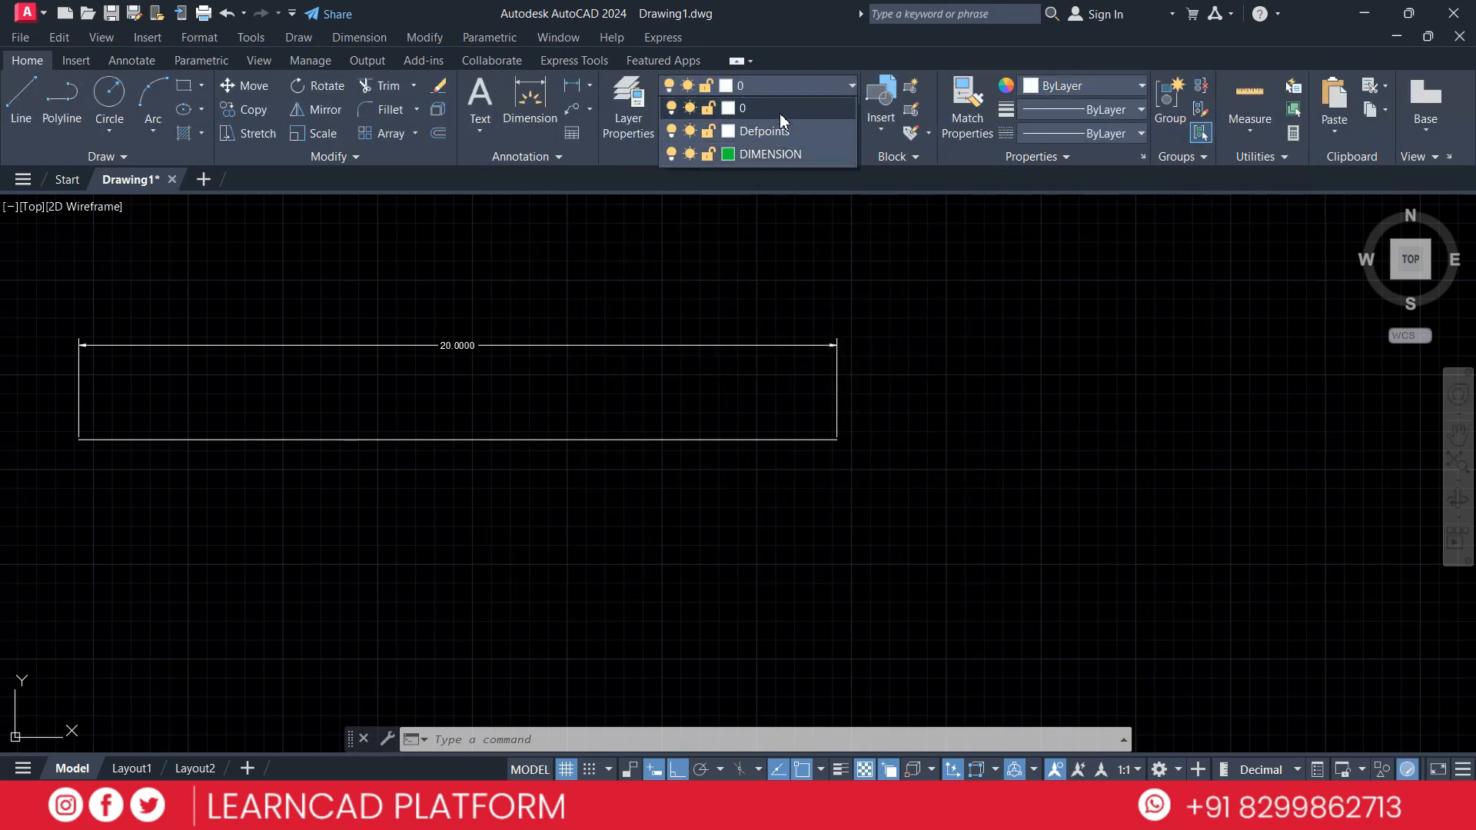
left_click(801, 154)
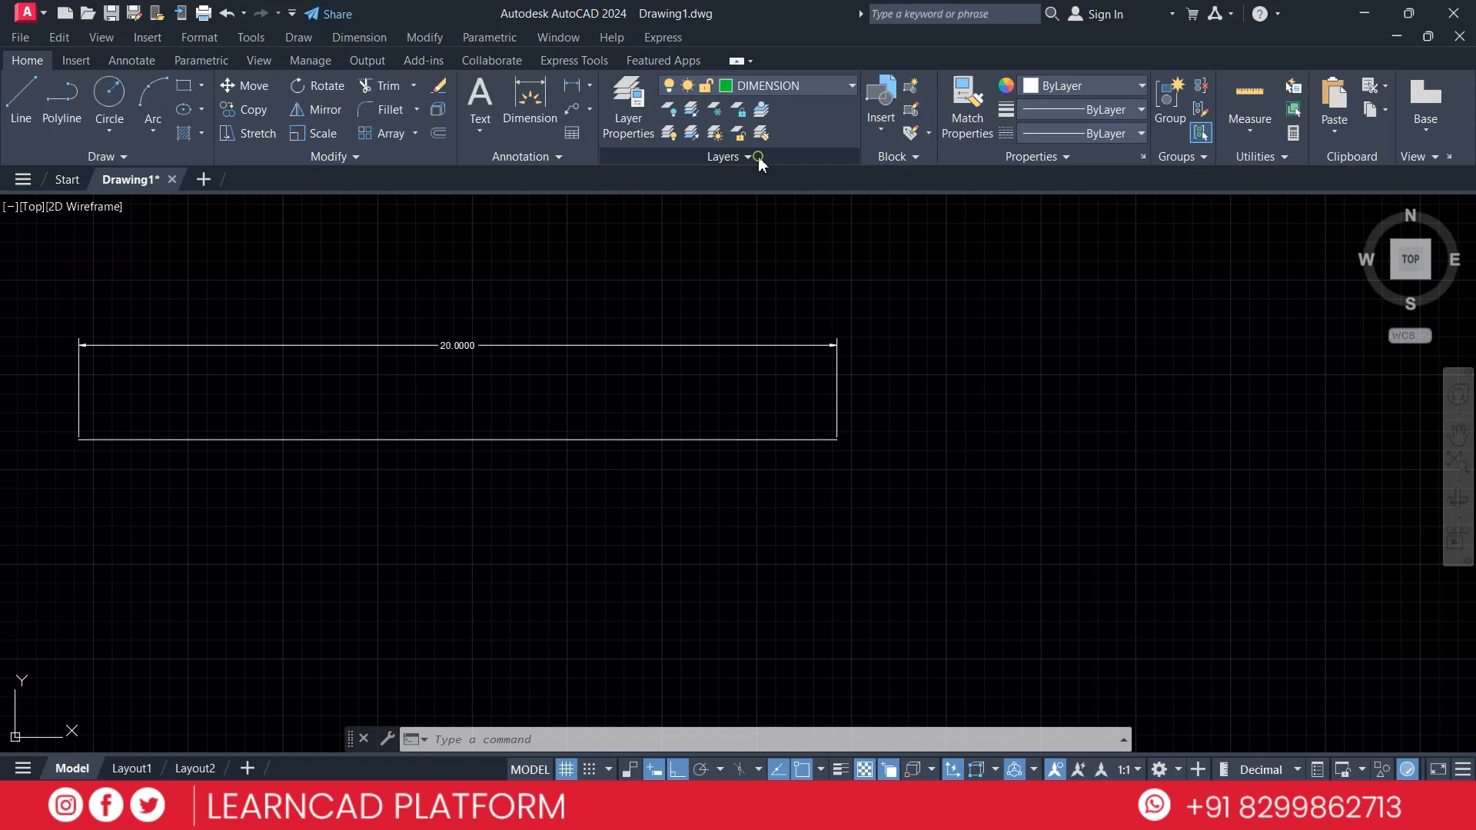
left_click(798, 89)
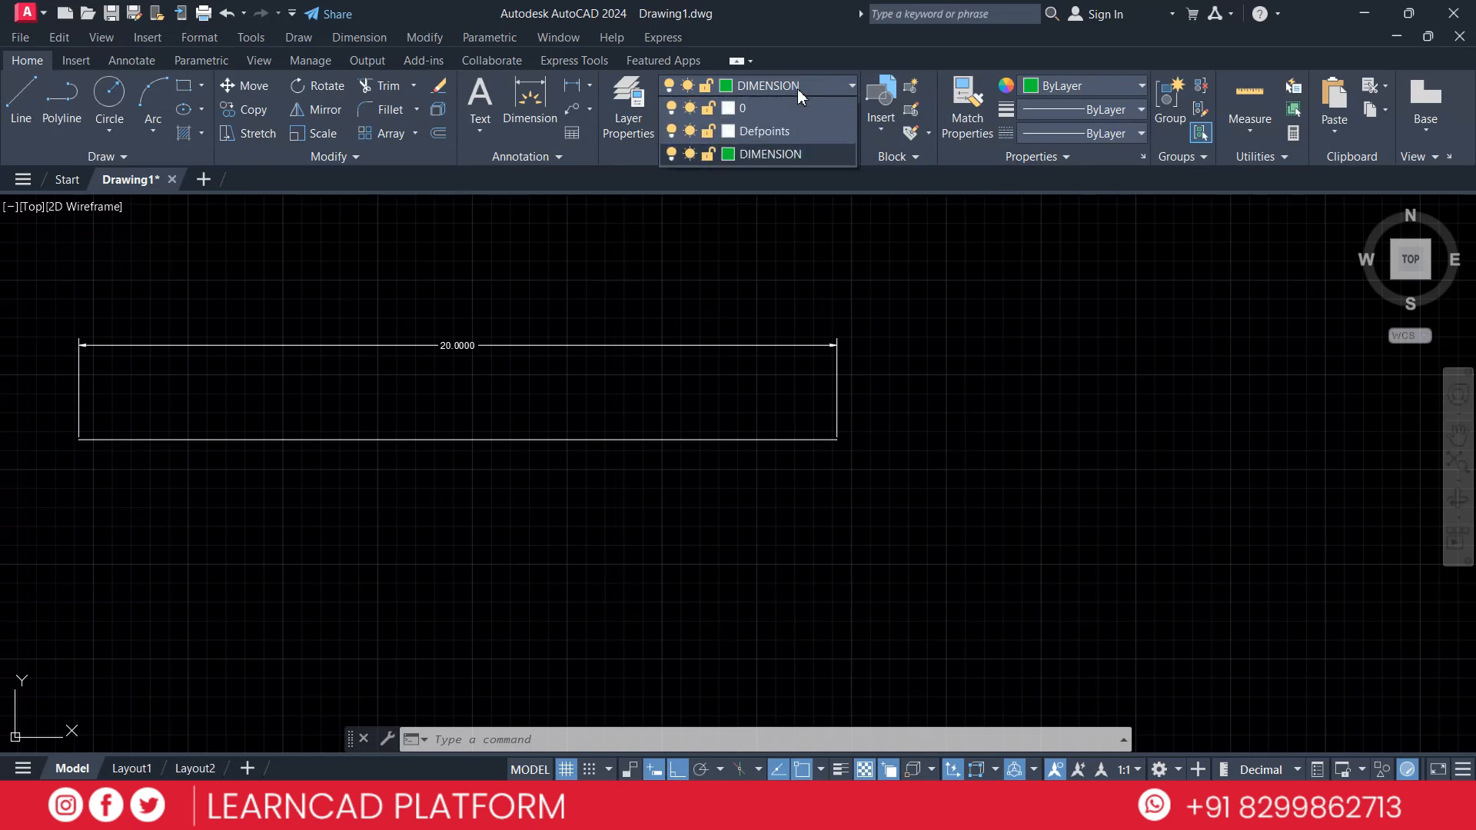
Modify the NEW DIM dimension style, setting both the color and the linetype of the dimension lines to ByLayer.
type("D")
key("Return")
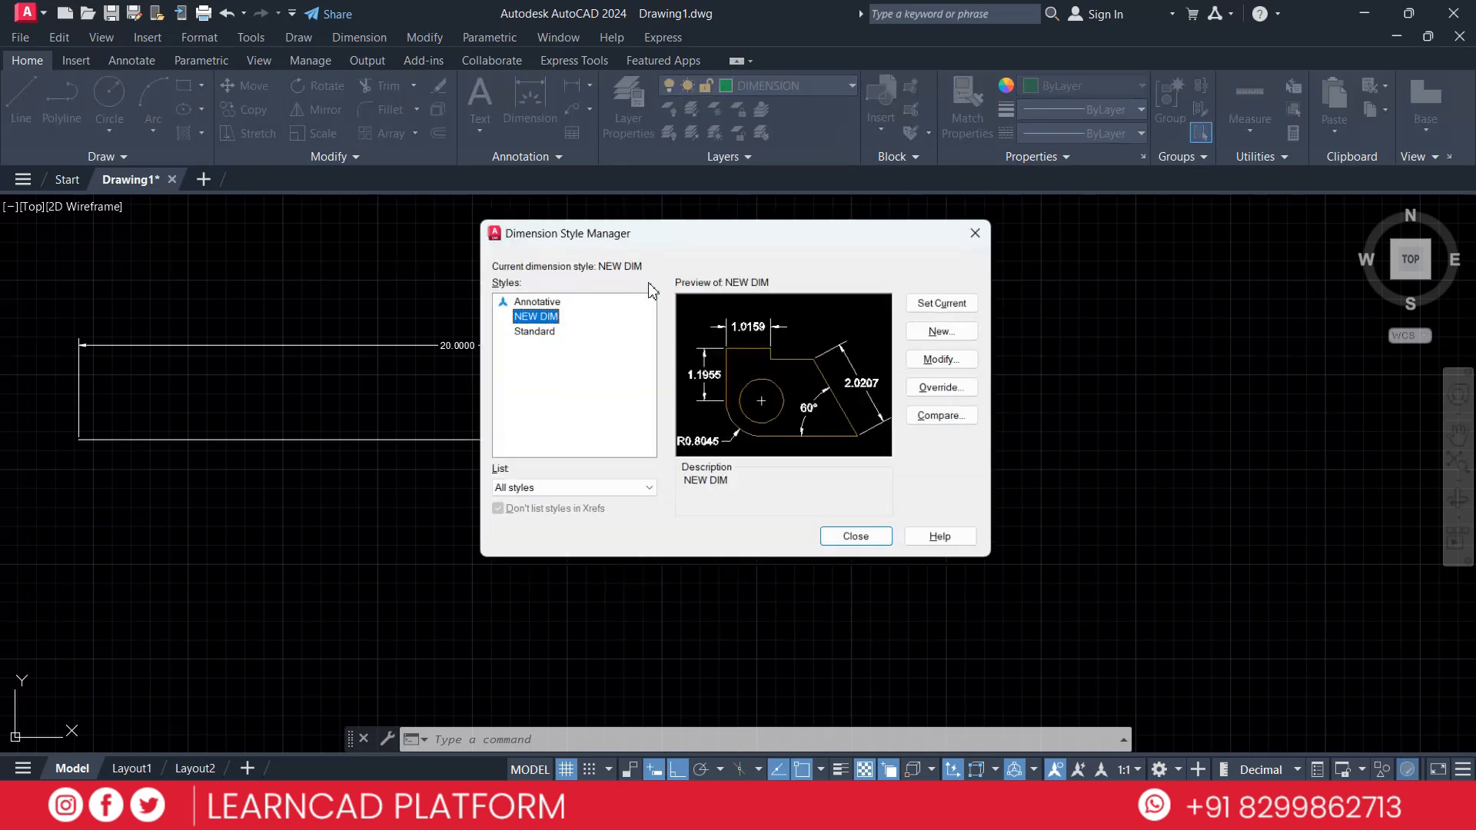
left_click(939, 360)
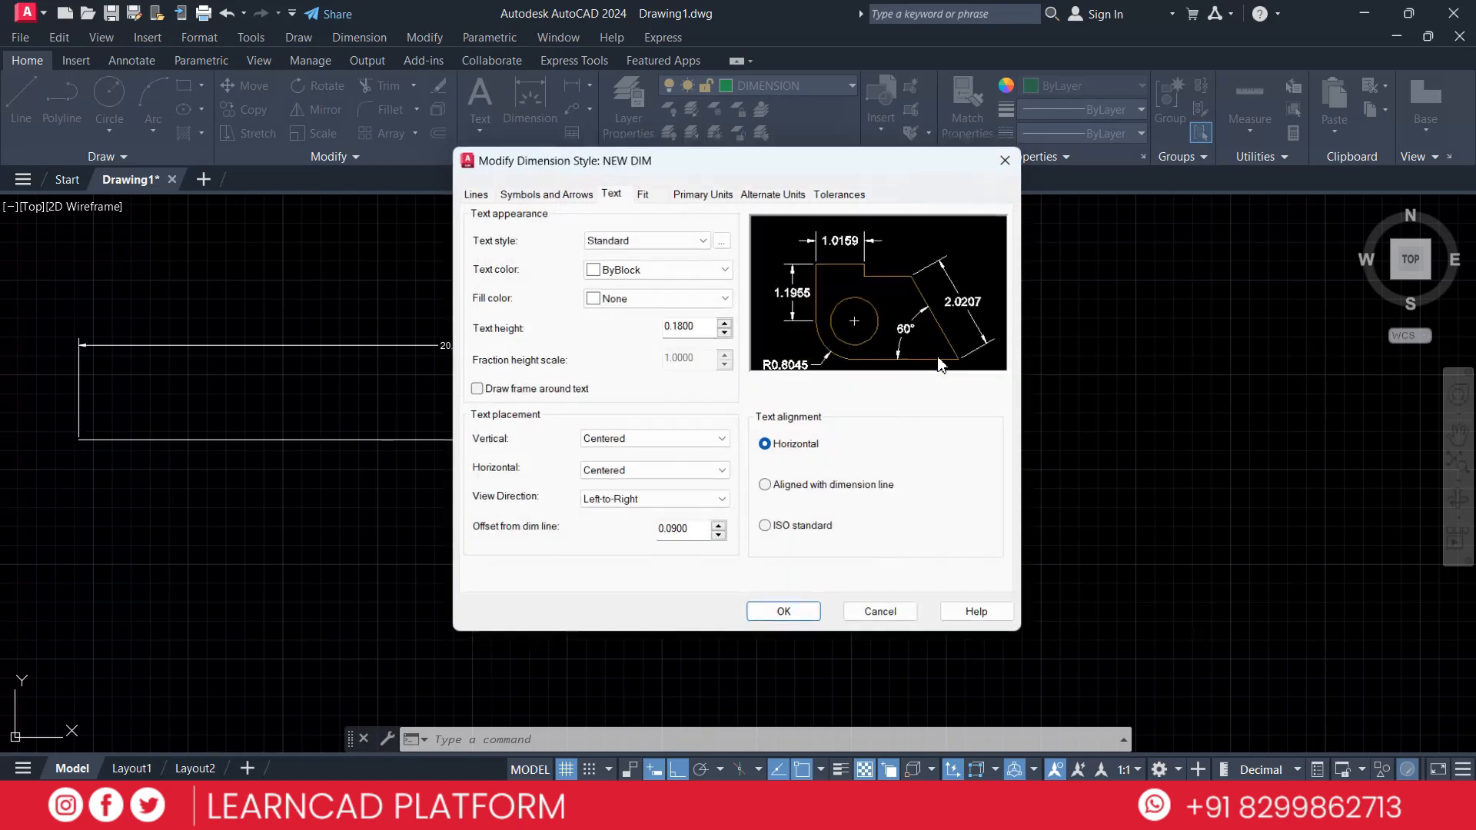
left_click(472, 191)
left_click(627, 239)
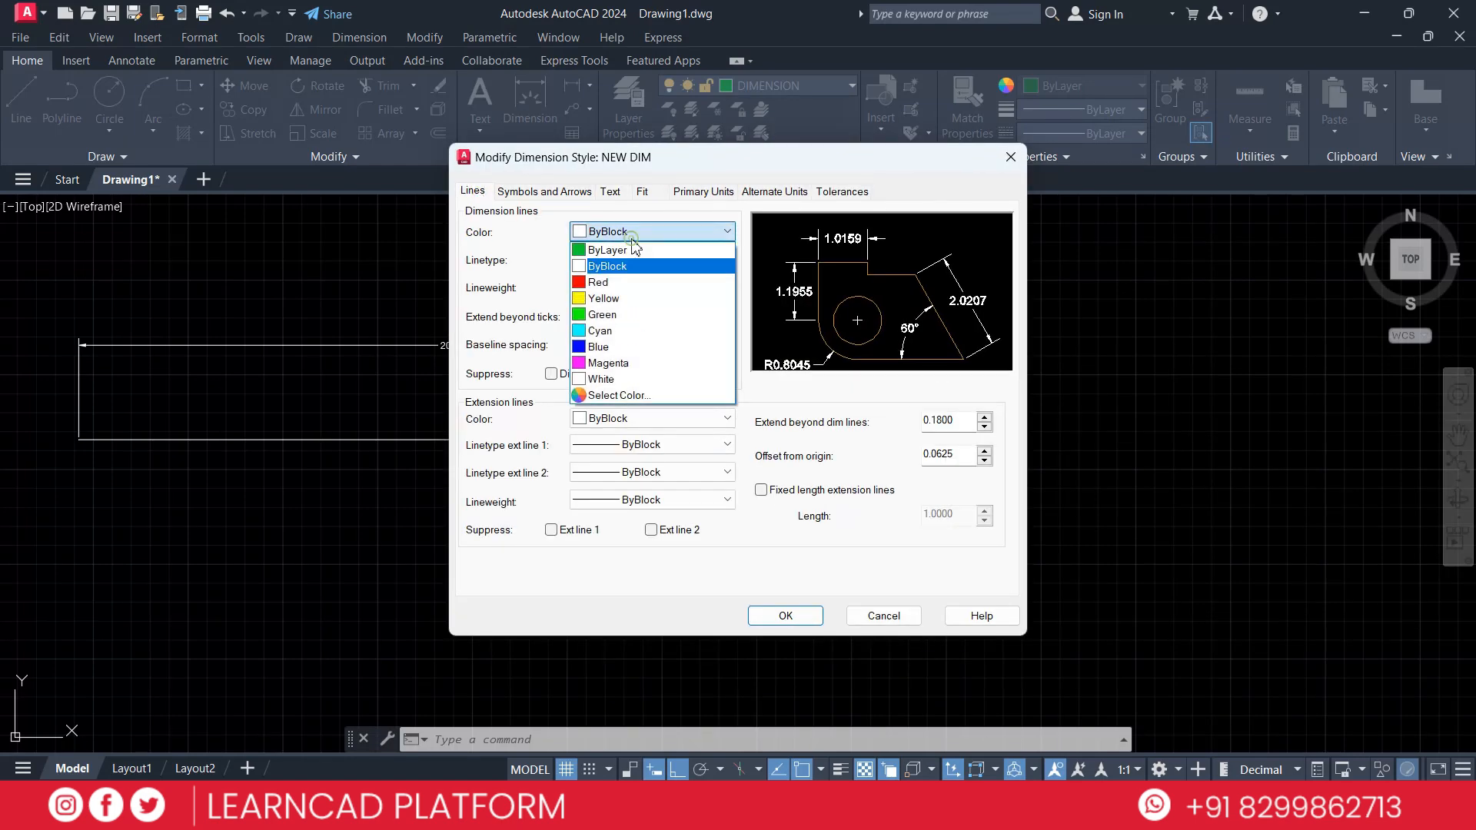
left_click(639, 259)
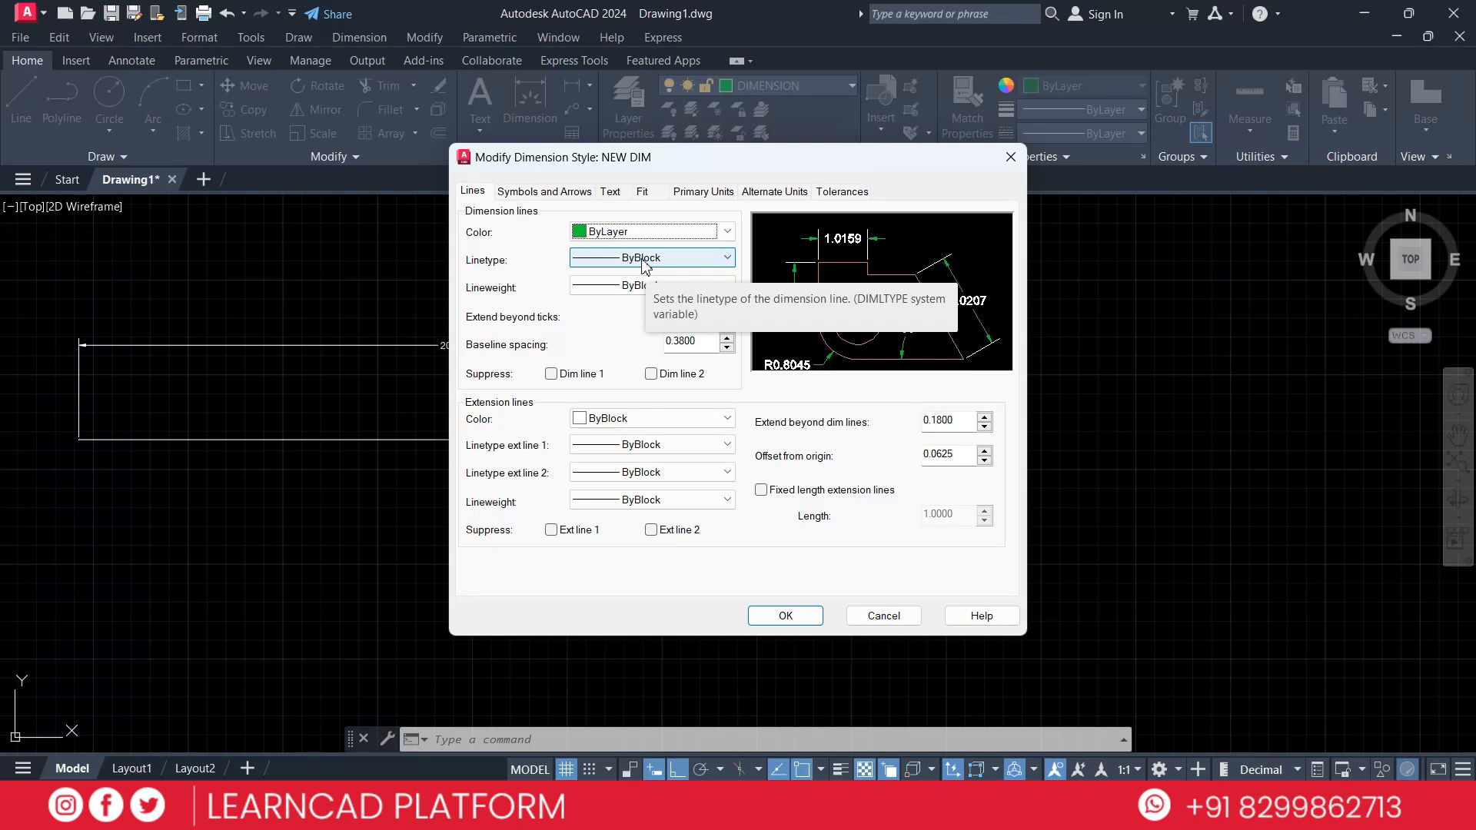
left_click(644, 261)
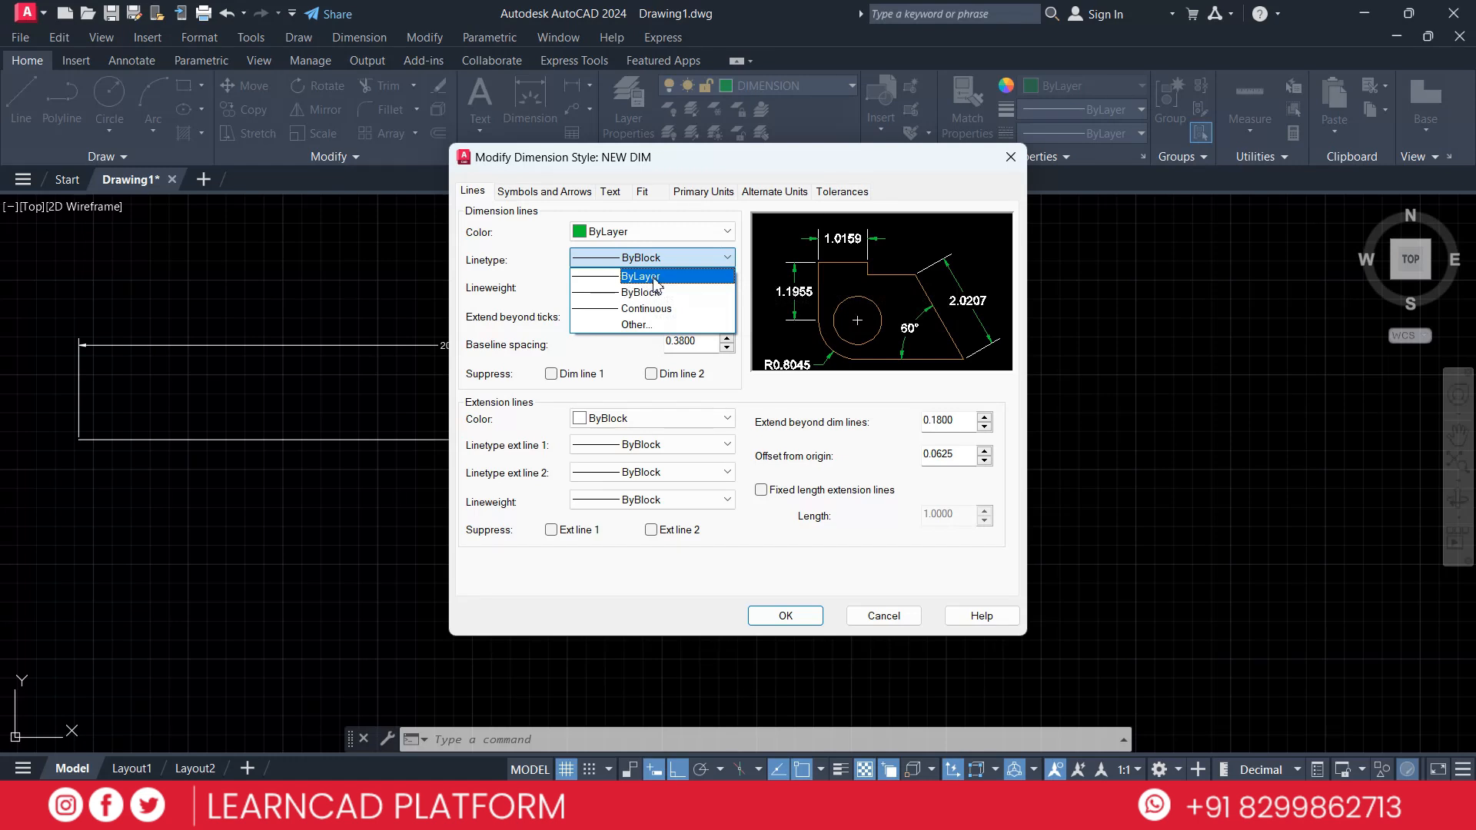
left_click(654, 278)
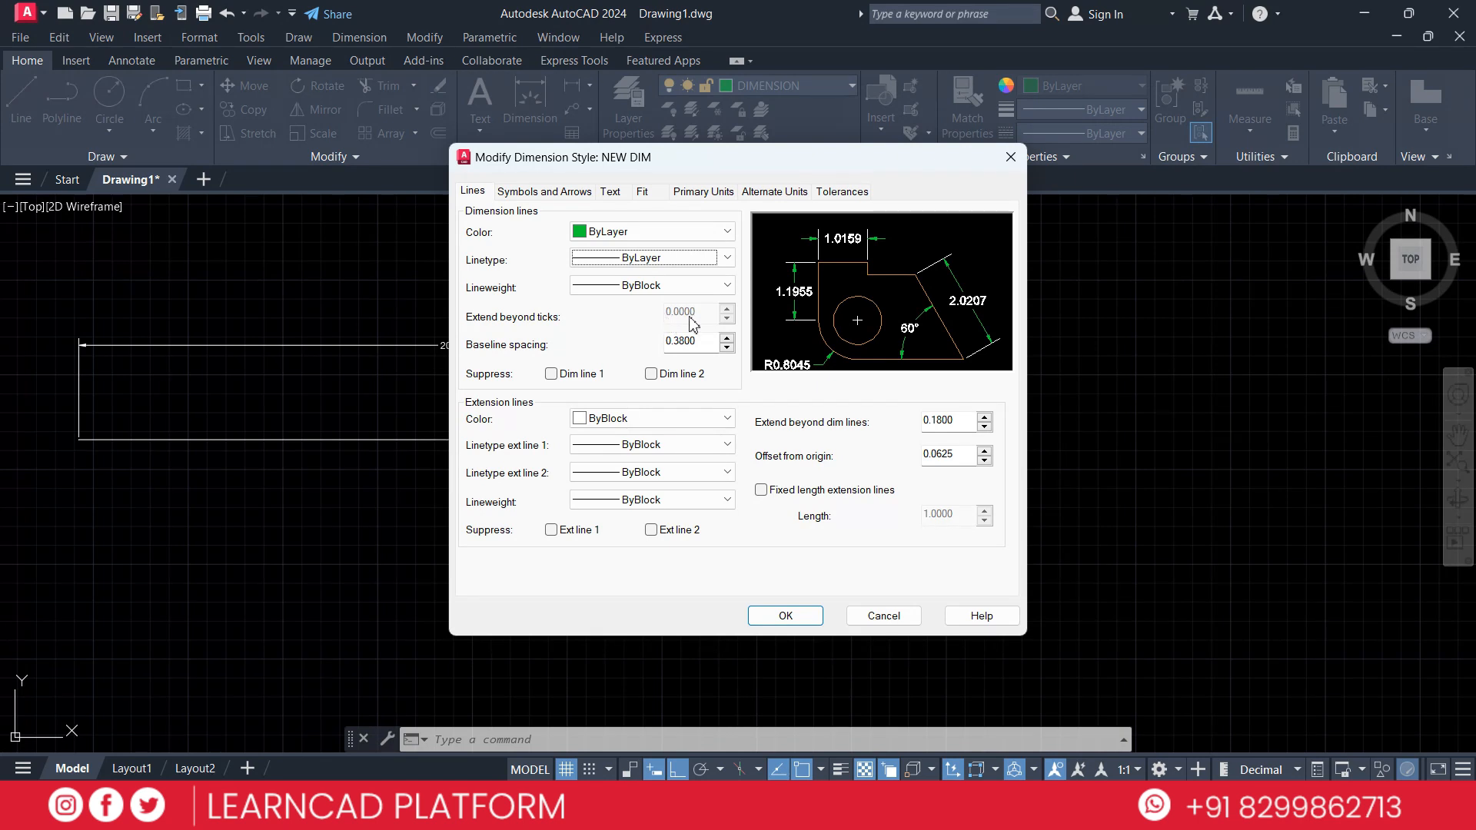
Set the first and second arrowheads to Architectural tick and extend the dimension lines beyond the ticks by 20.
left_click(543, 192)
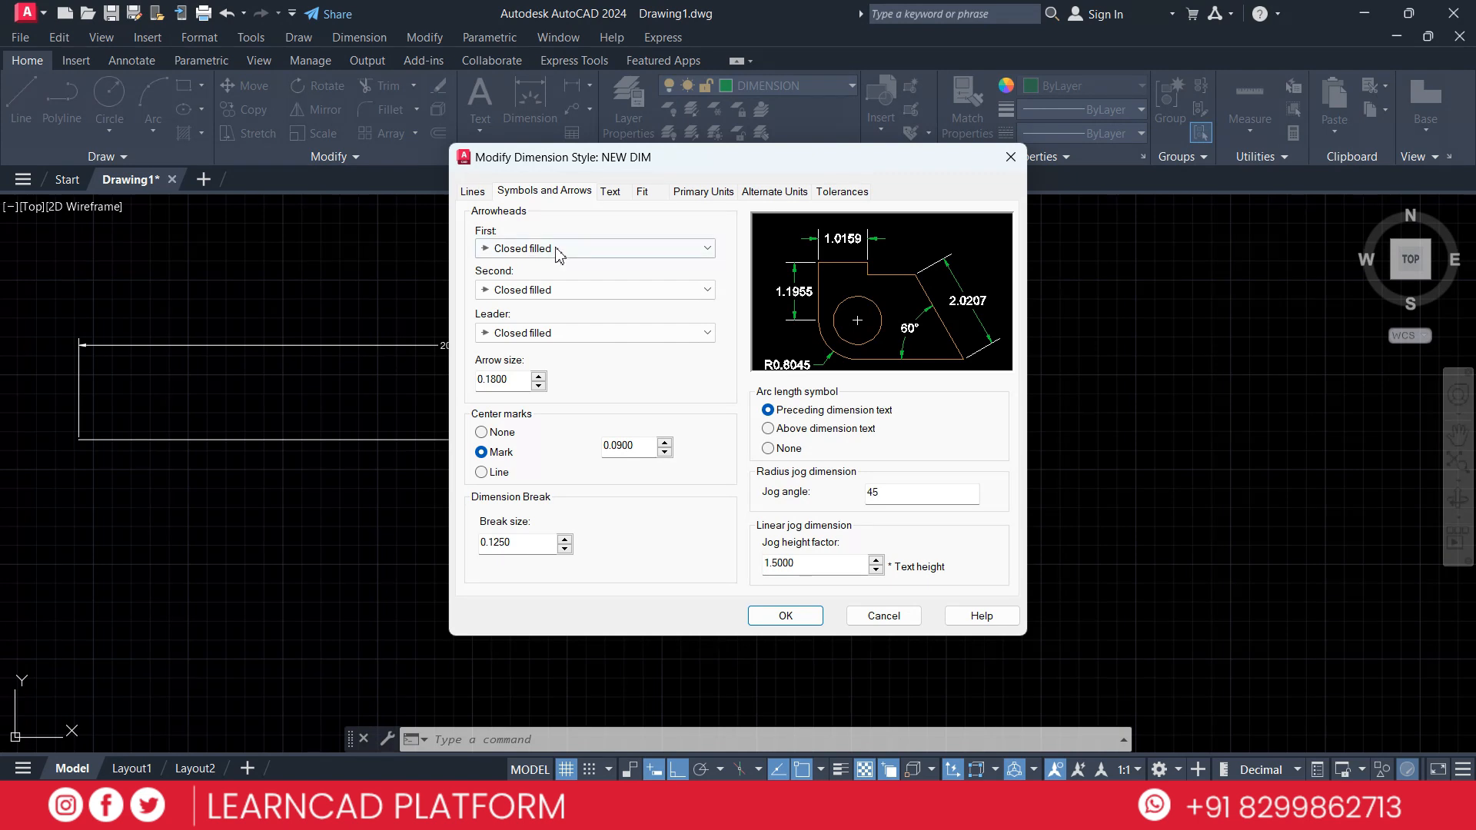
left_click(558, 250)
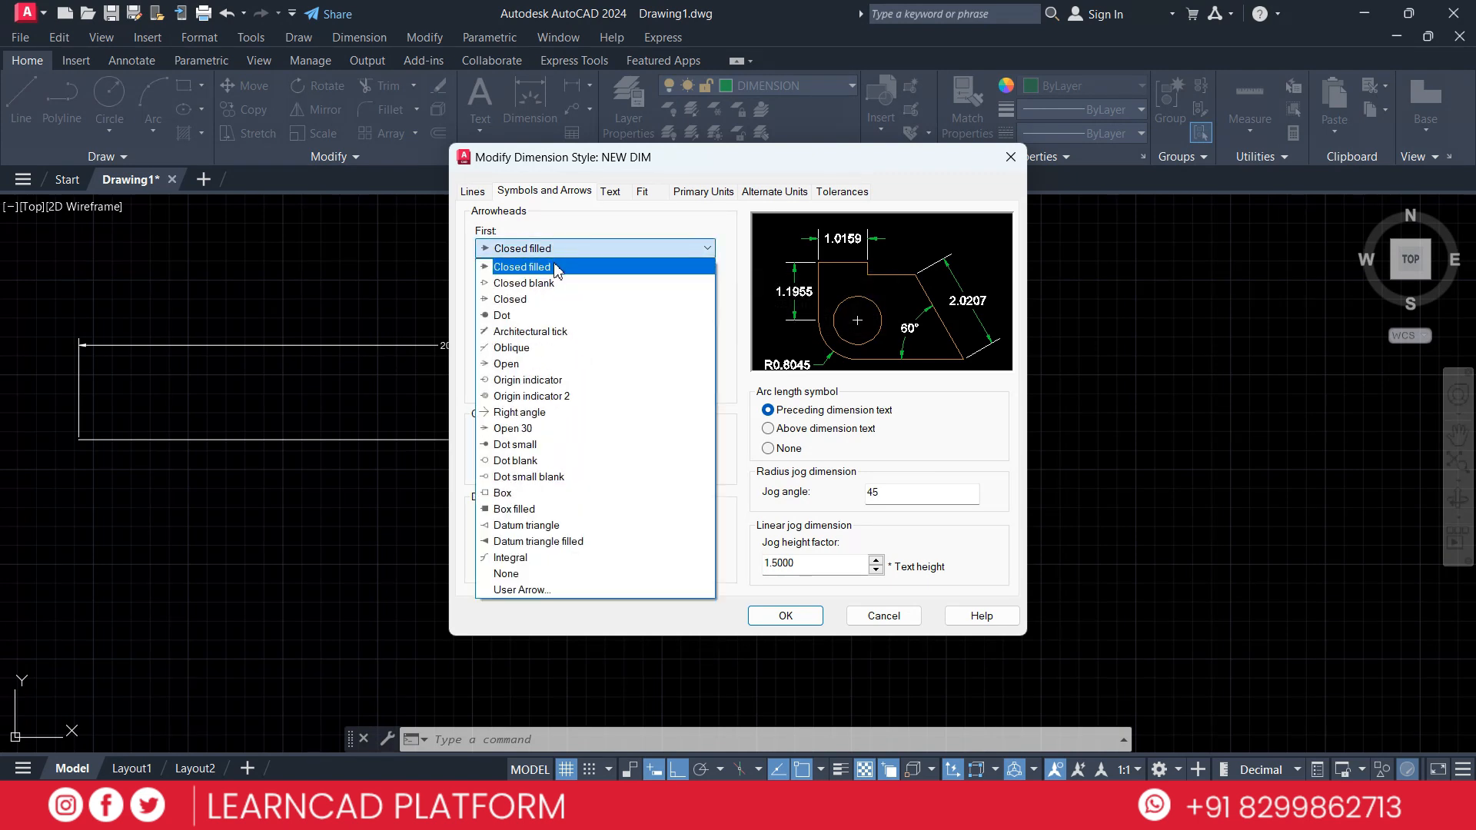
left_click(566, 332)
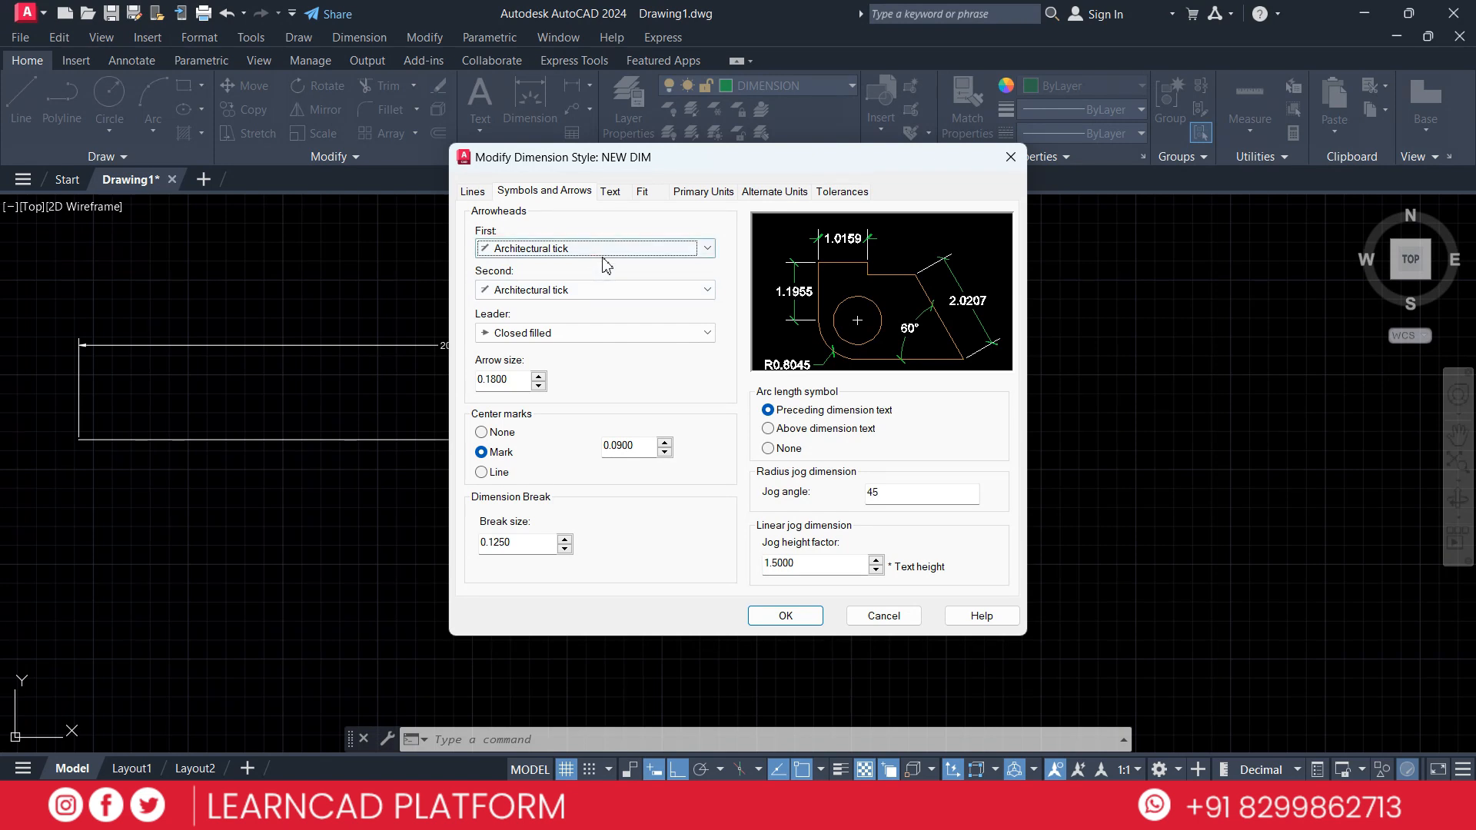
left_click(481, 195)
double_click(688, 312)
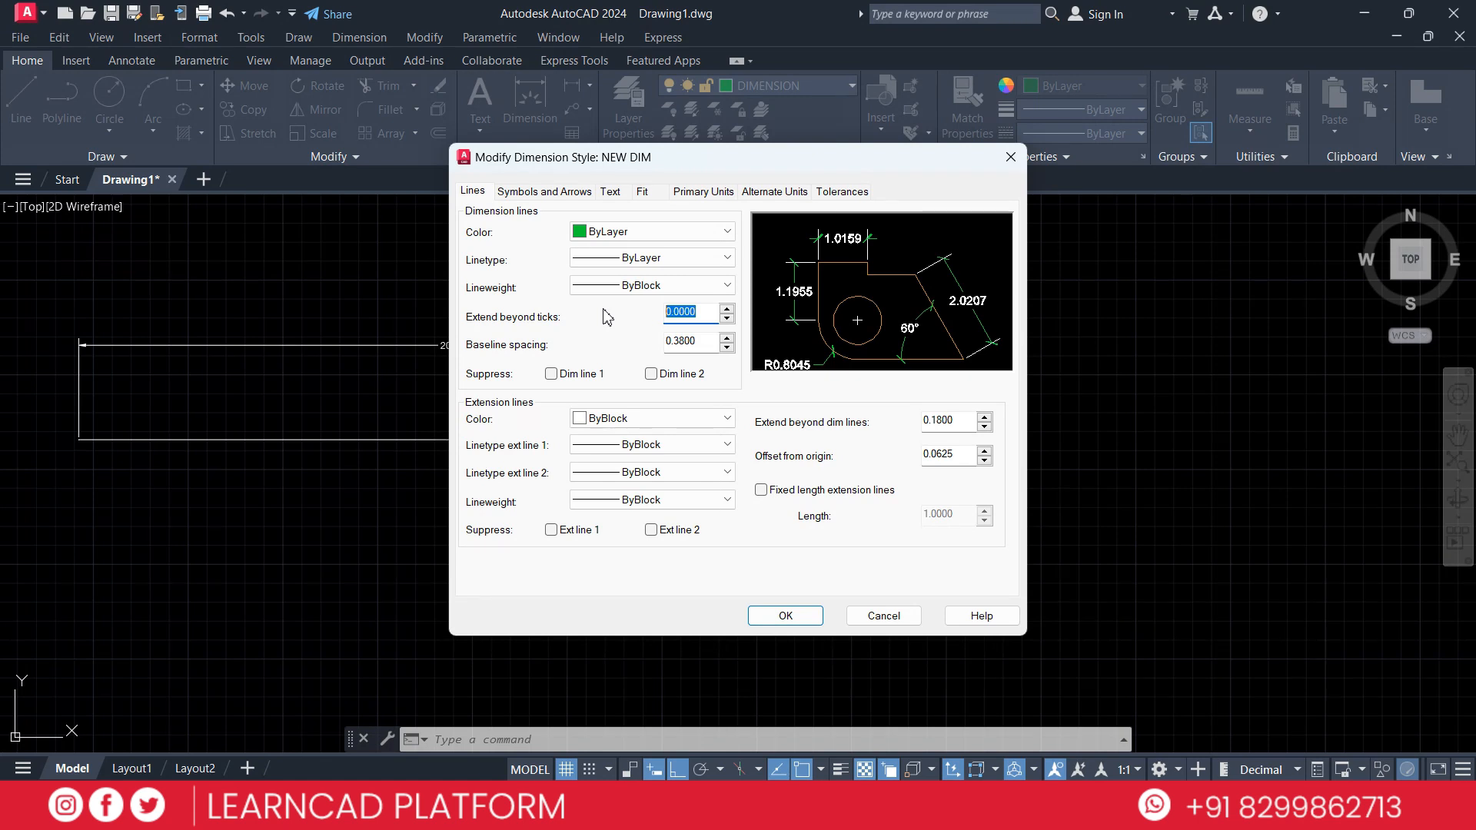
type("20")
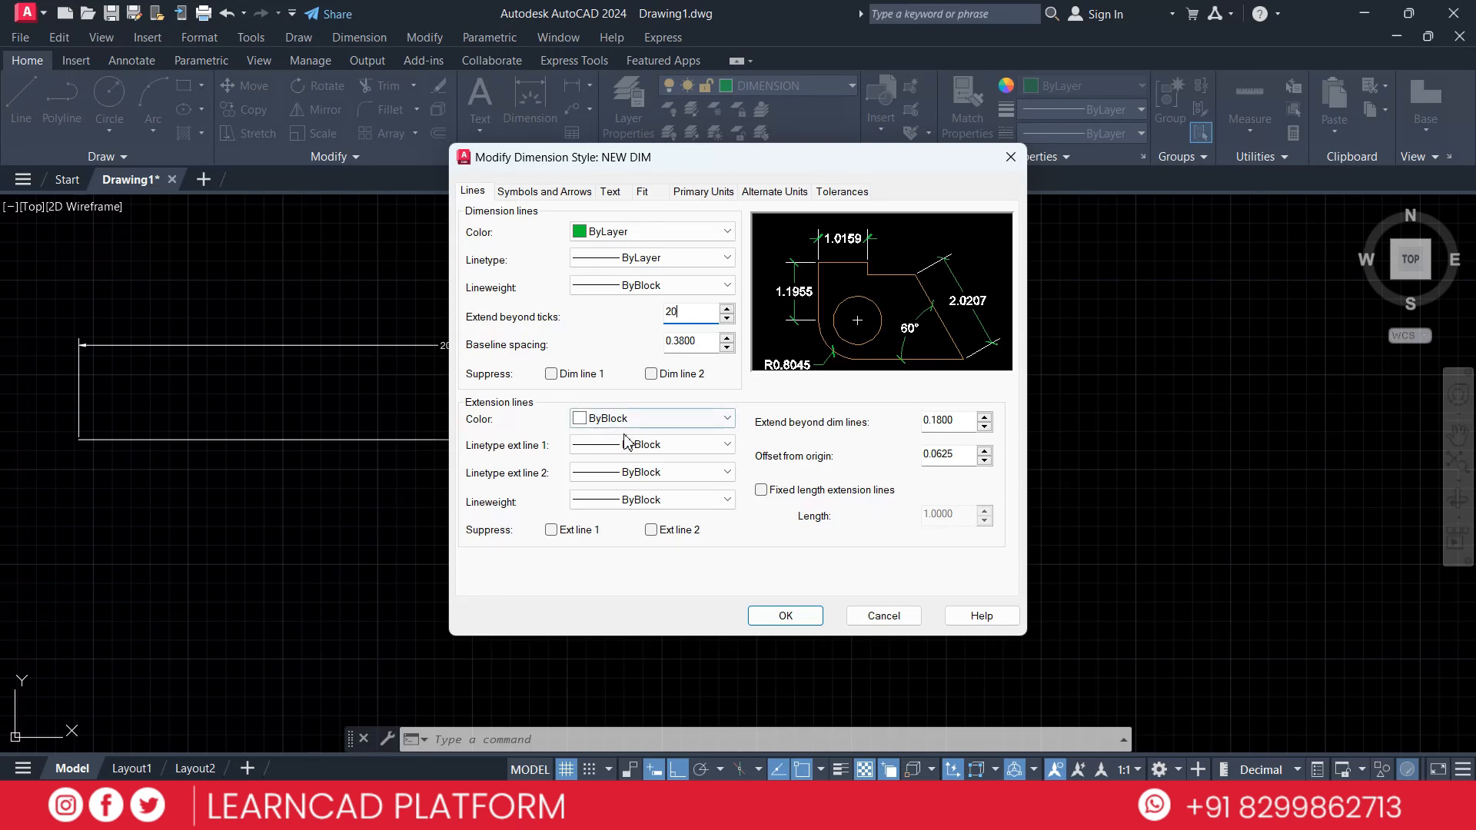
Set the extension lines' color to ByLayer and their extension beyond the dimension lines to 20.
left_click(655, 421)
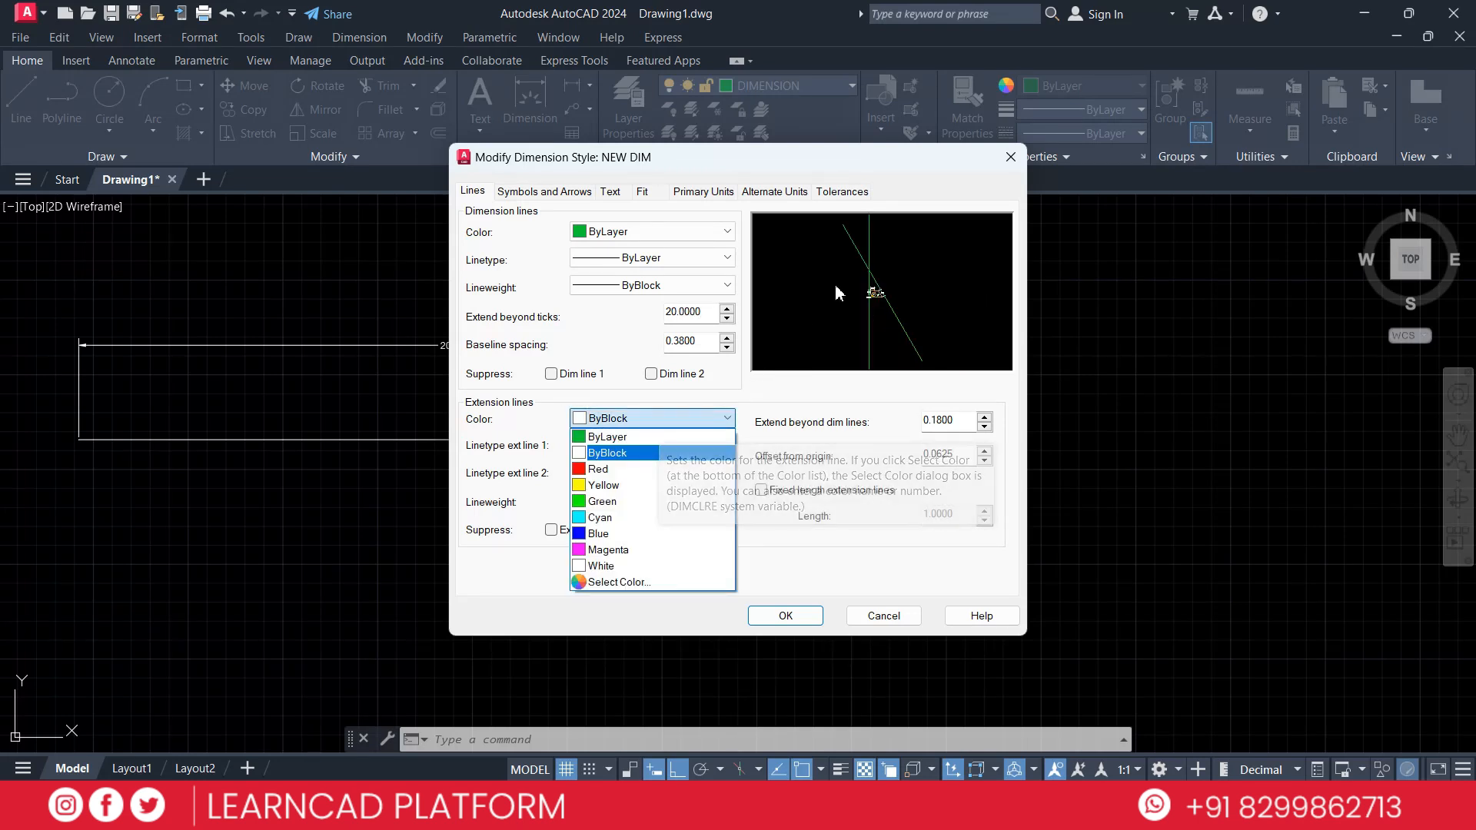
left_click(644, 438)
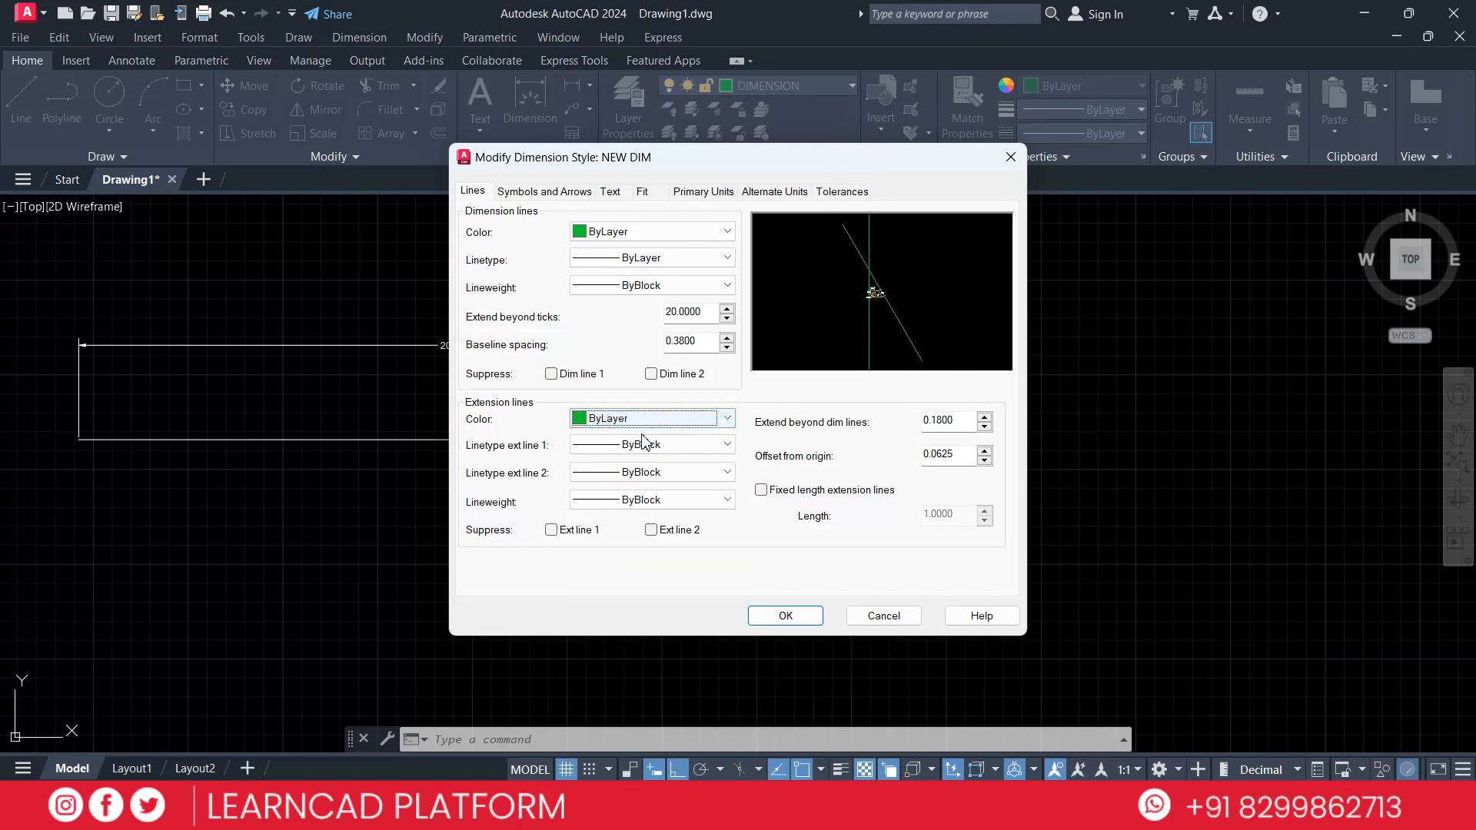
double_click(934, 421)
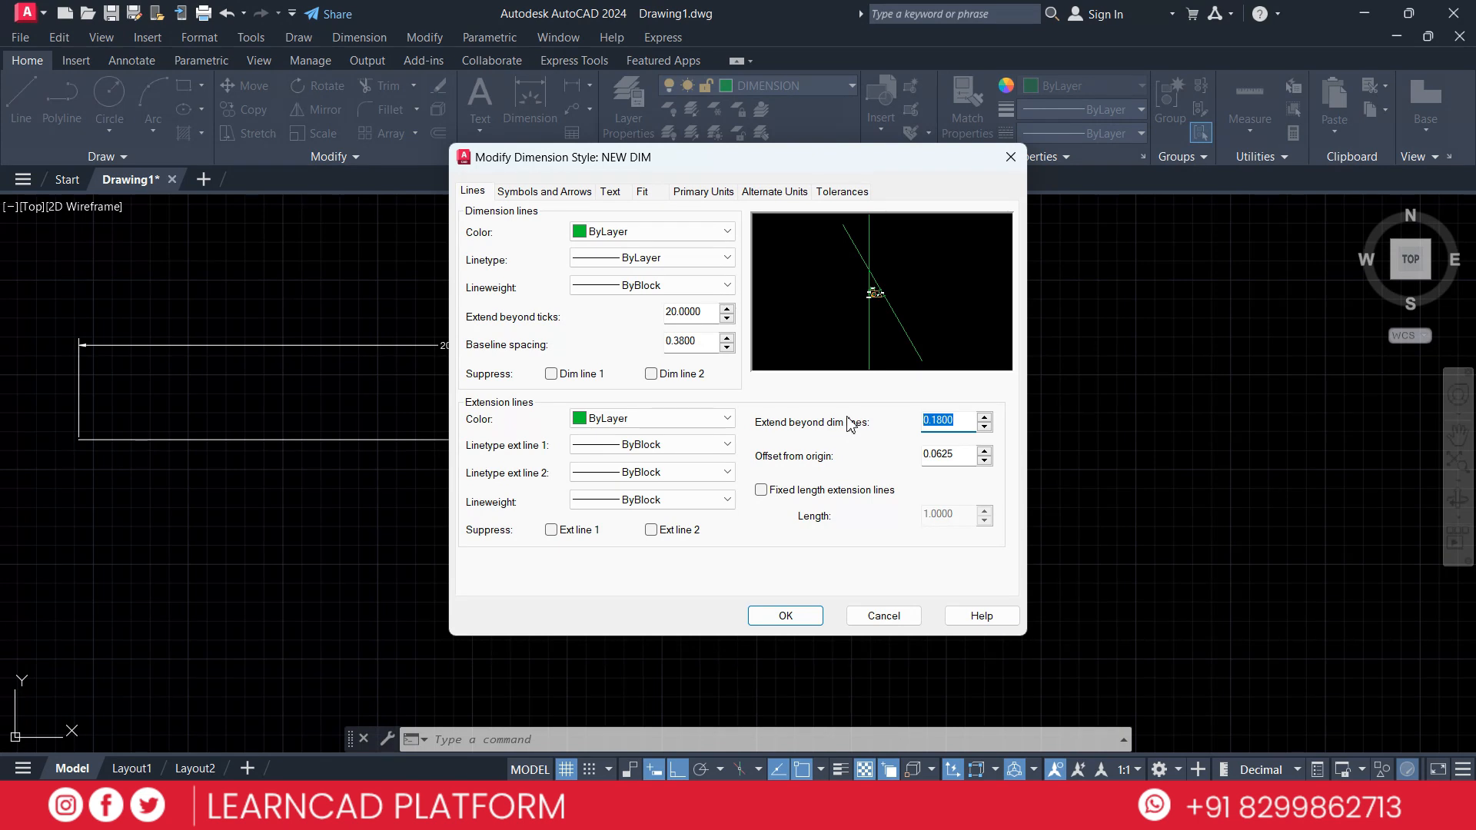
type("20")
Set the extension lines' offset from origin to 10.
left_click(956, 460)
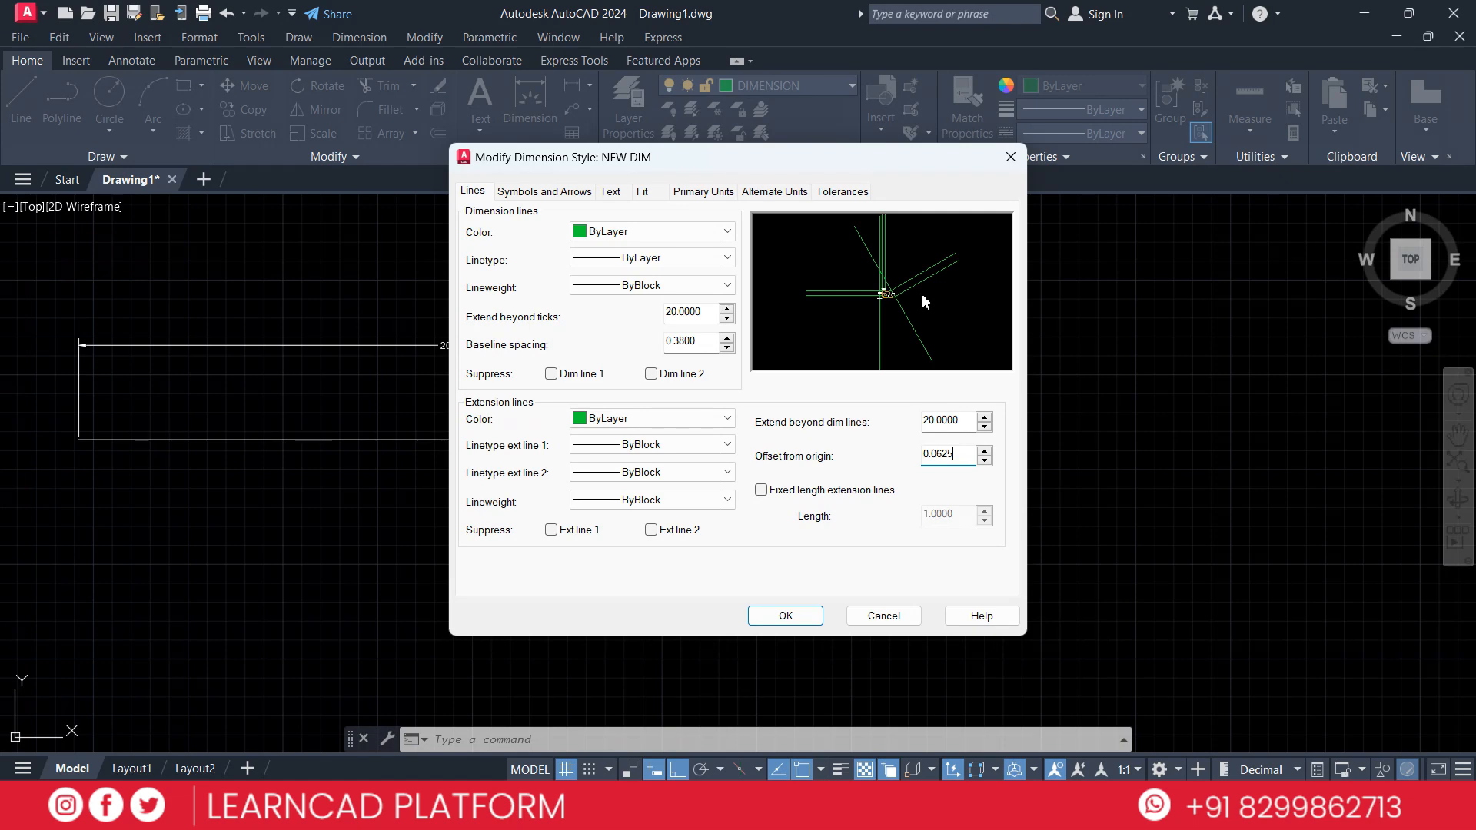
left_click_drag(956, 455, 886, 459)
type("20")
Enable fixed length extension lines with a length of 10.
left_click(765, 498)
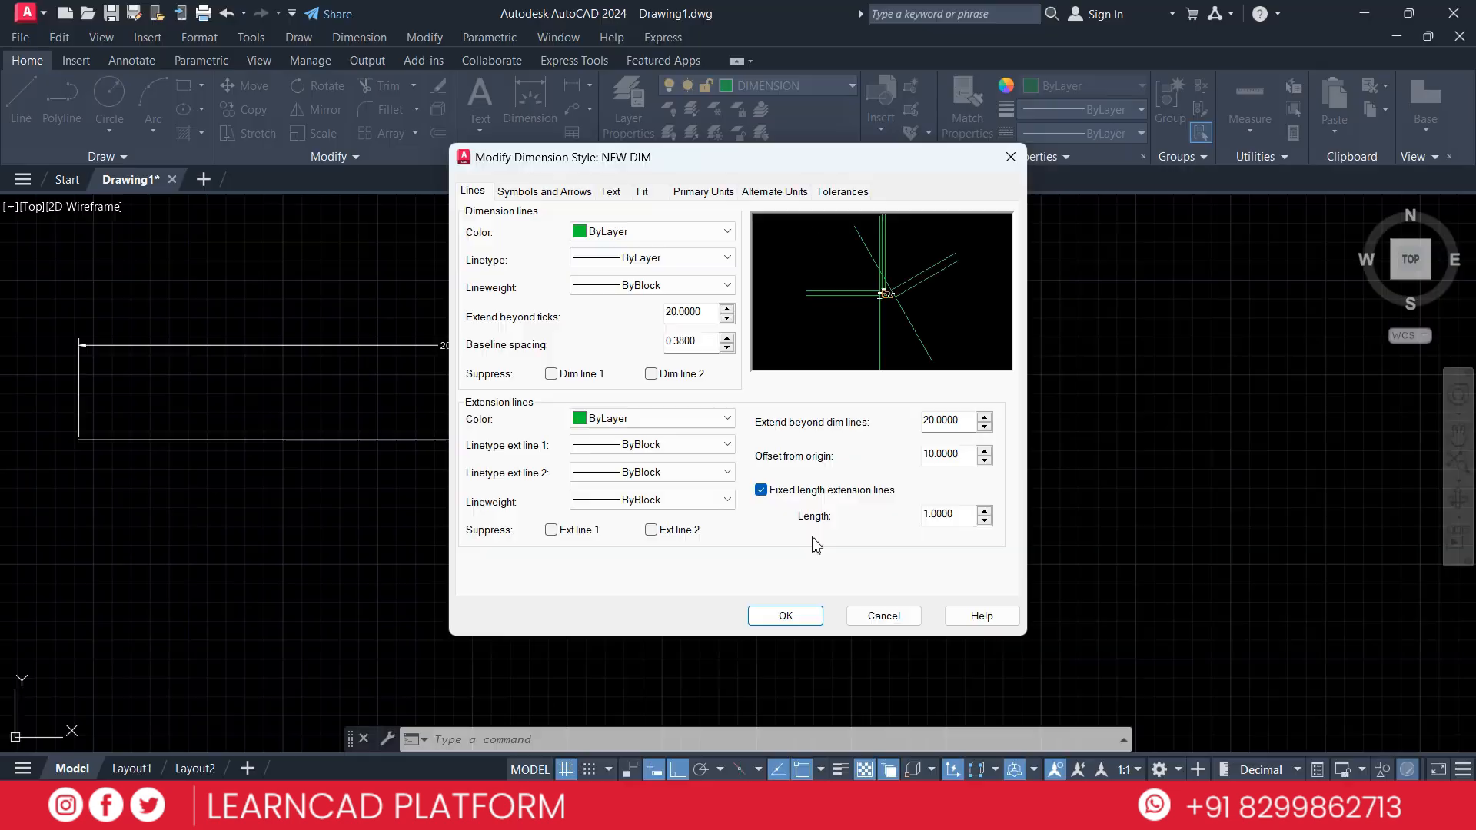
left_click_drag(961, 515, 875, 523)
type("10")
double_click(948, 524)
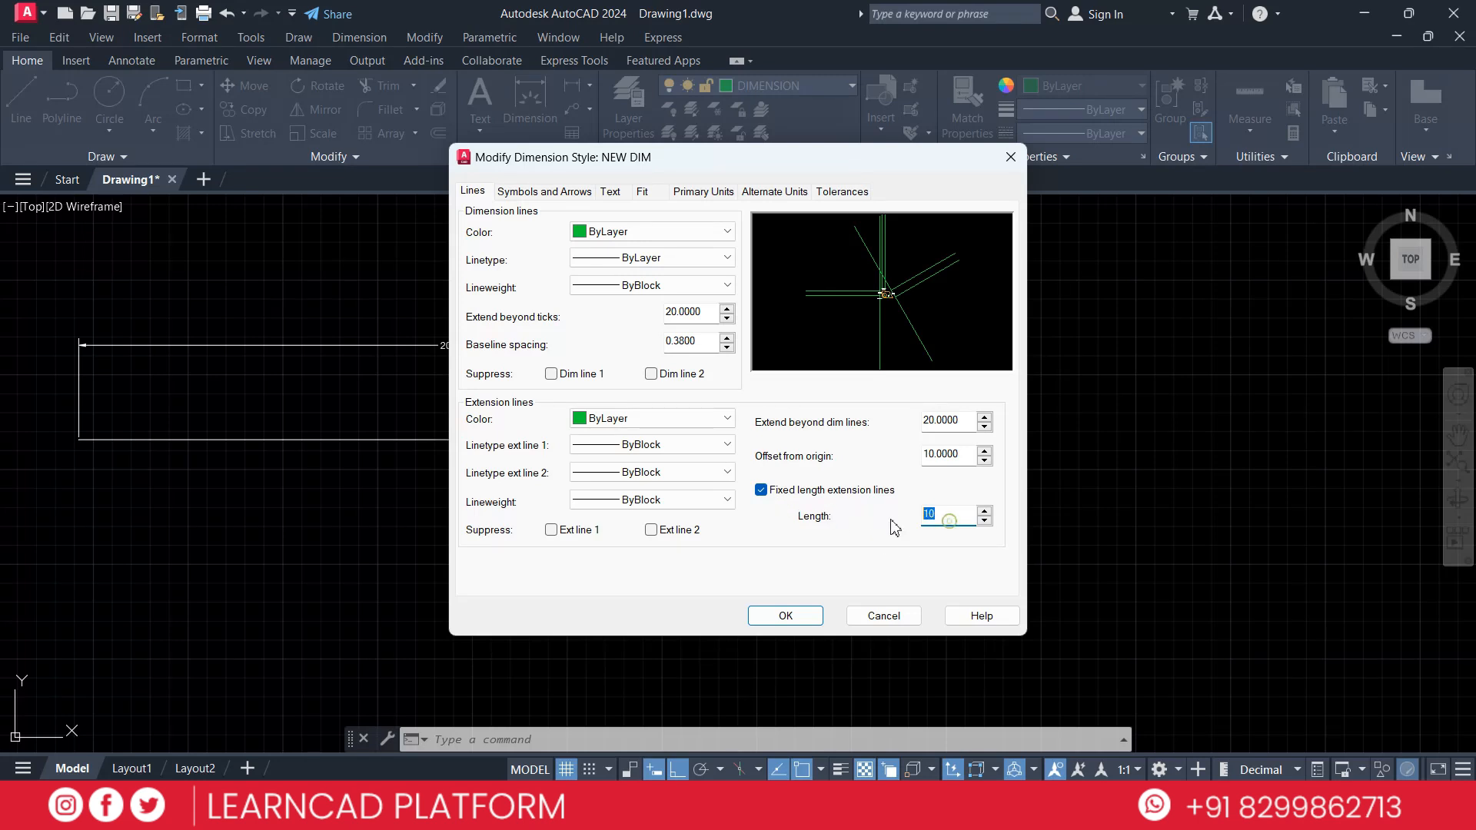
left_click(763, 490)
left_click(763, 491)
double_click(953, 514)
left_click(761, 490)
left_click(761, 491)
Set the linetypes of extension lines 1 and 2 and the extension line lineweight to ByLayer.
left_click(598, 451)
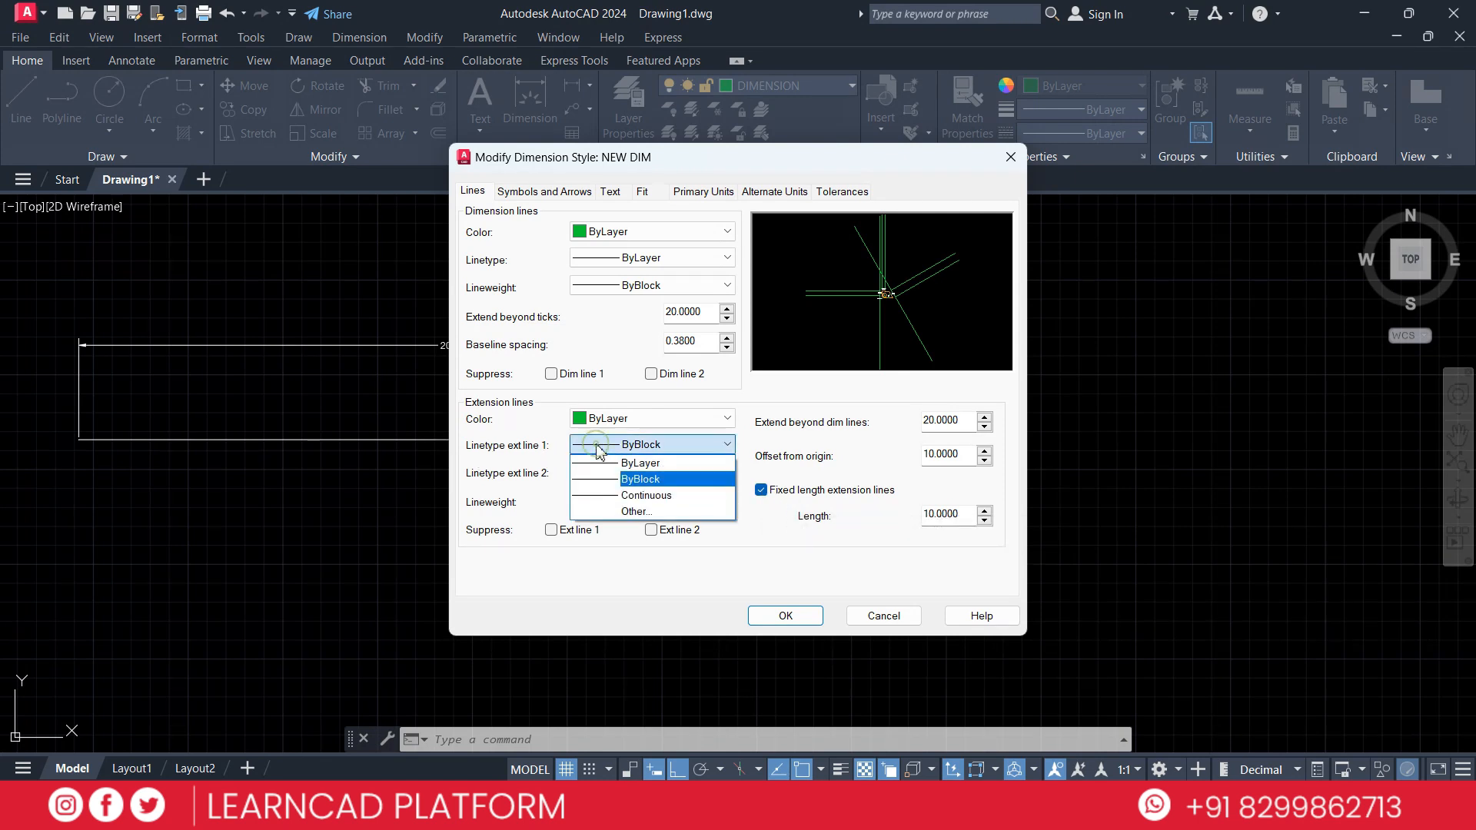
left_click(621, 467)
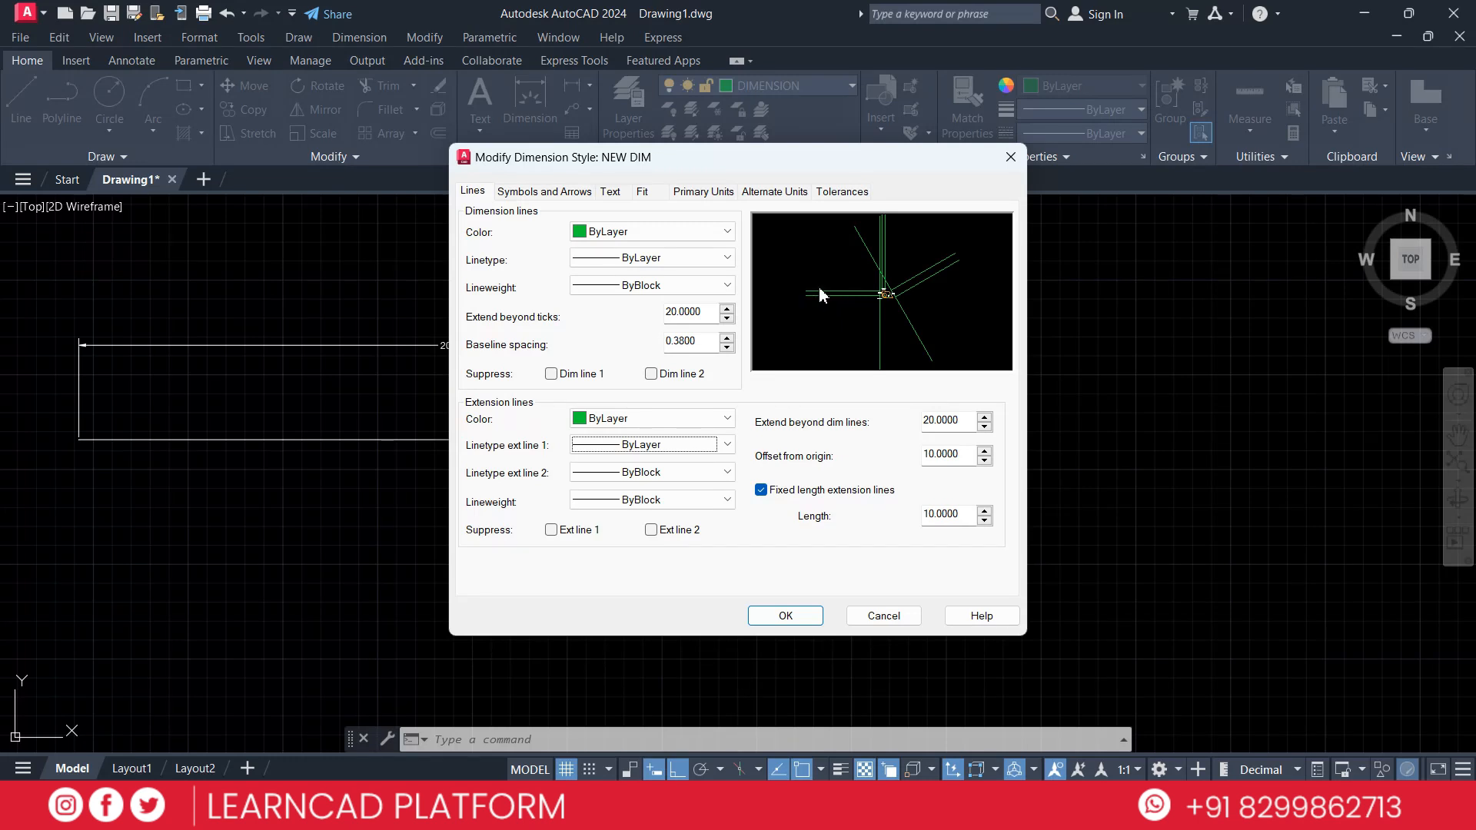
left_click(703, 472)
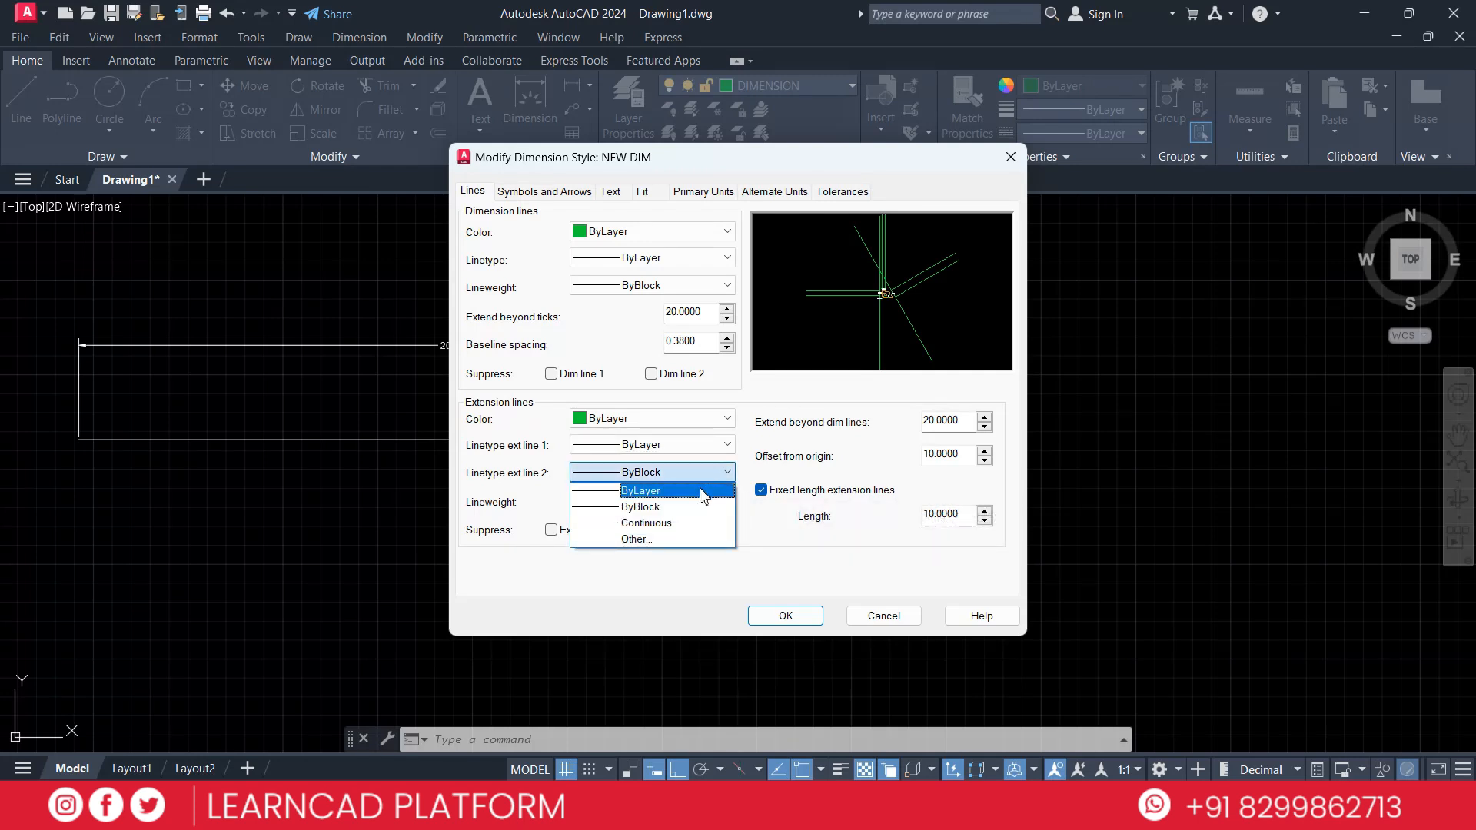
left_click(703, 492)
left_click(704, 502)
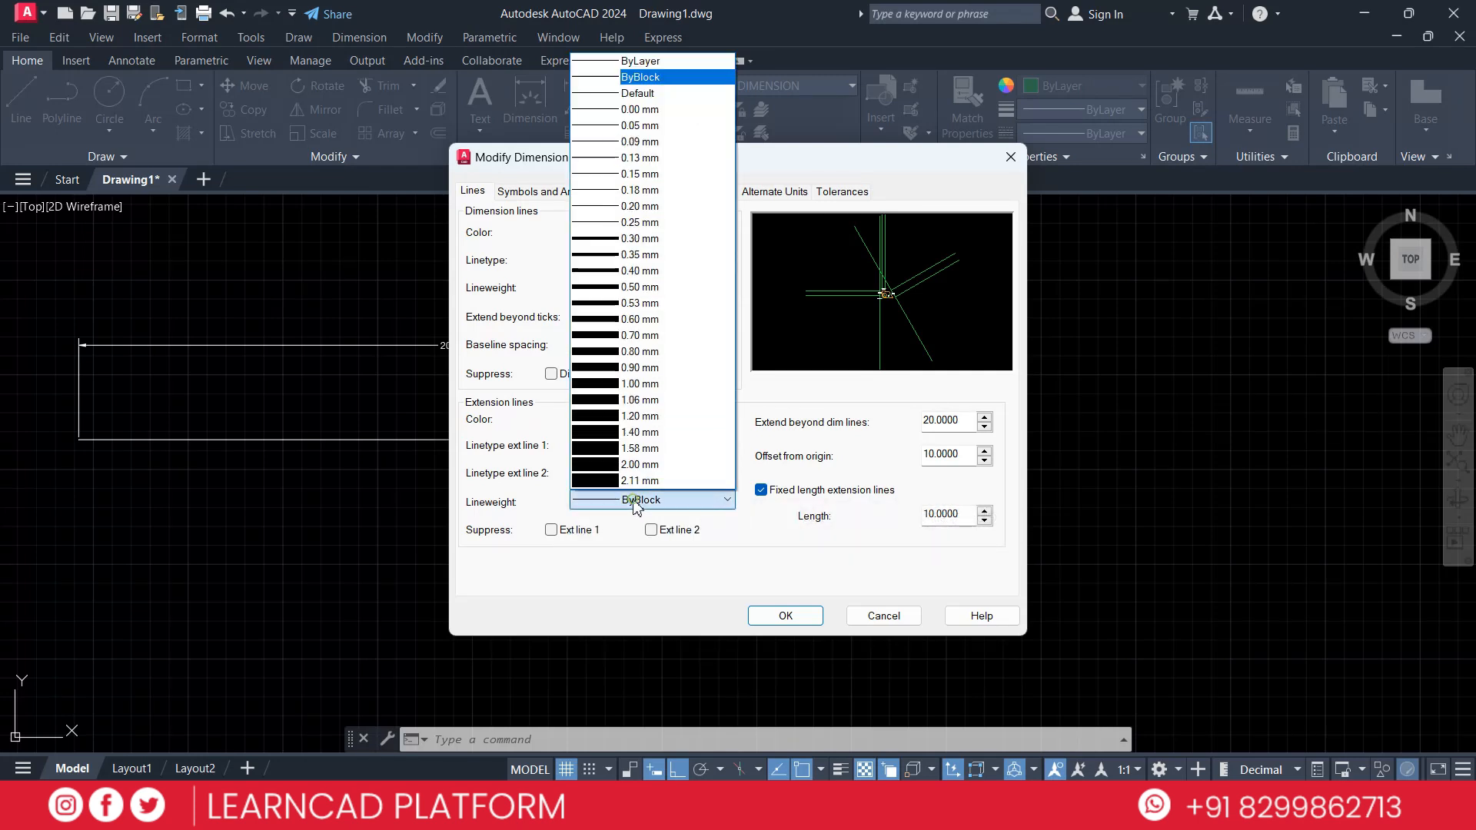
left_click(642, 62)
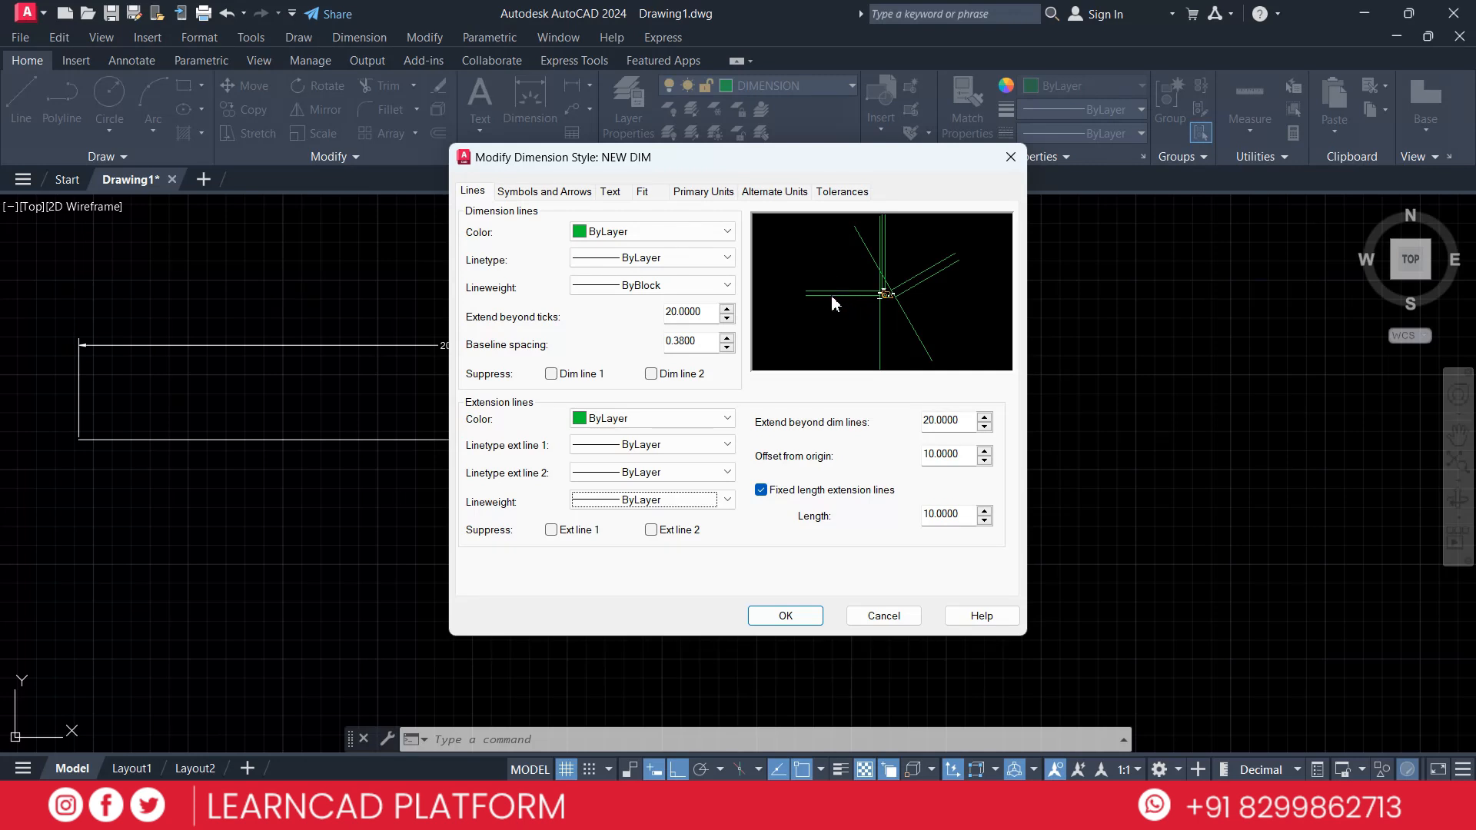
Try suppressing extension lines 1 and 2, and clear both suppressions again.
left_click(551, 530)
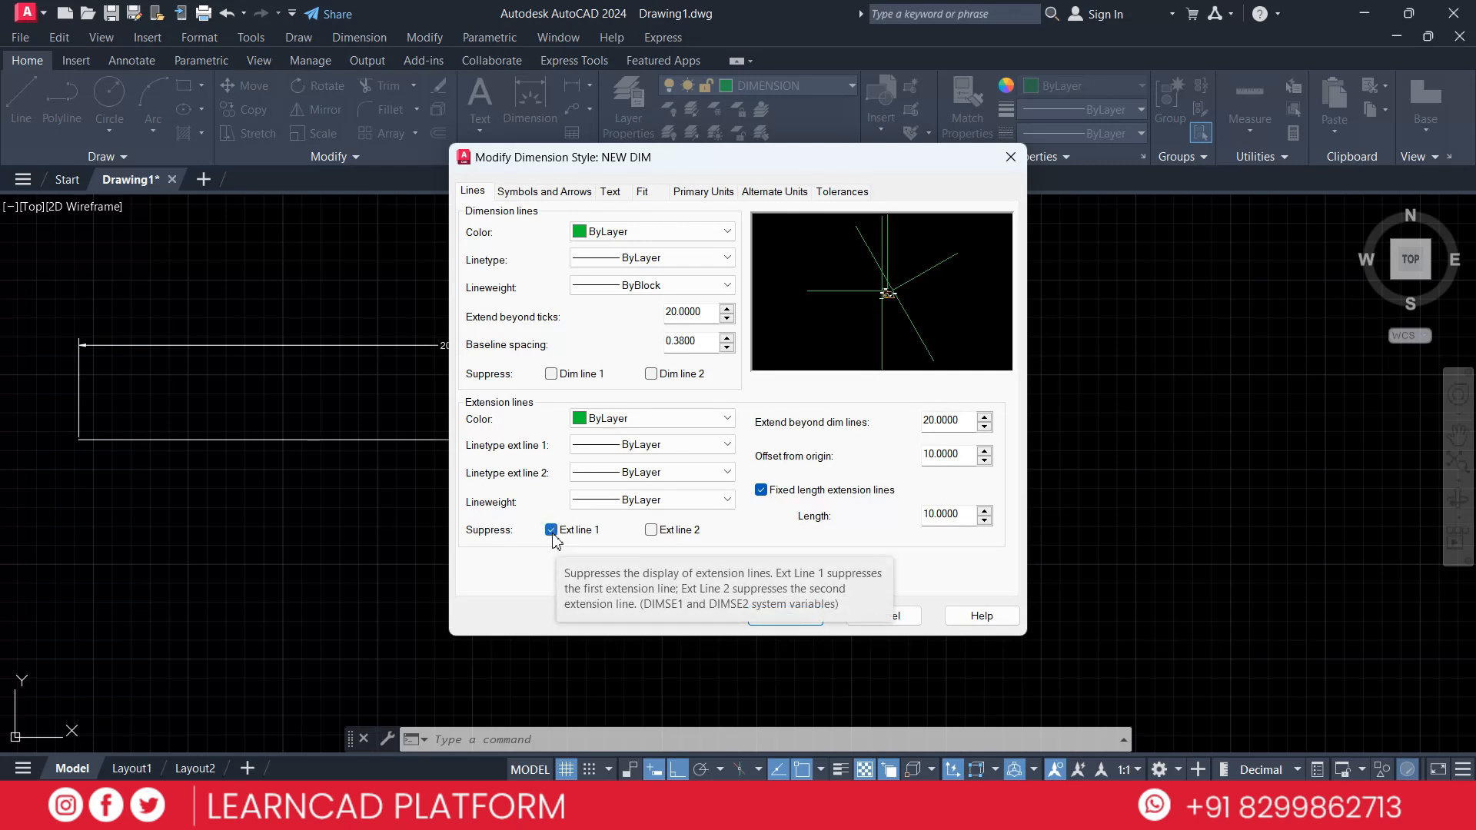
left_click(651, 530)
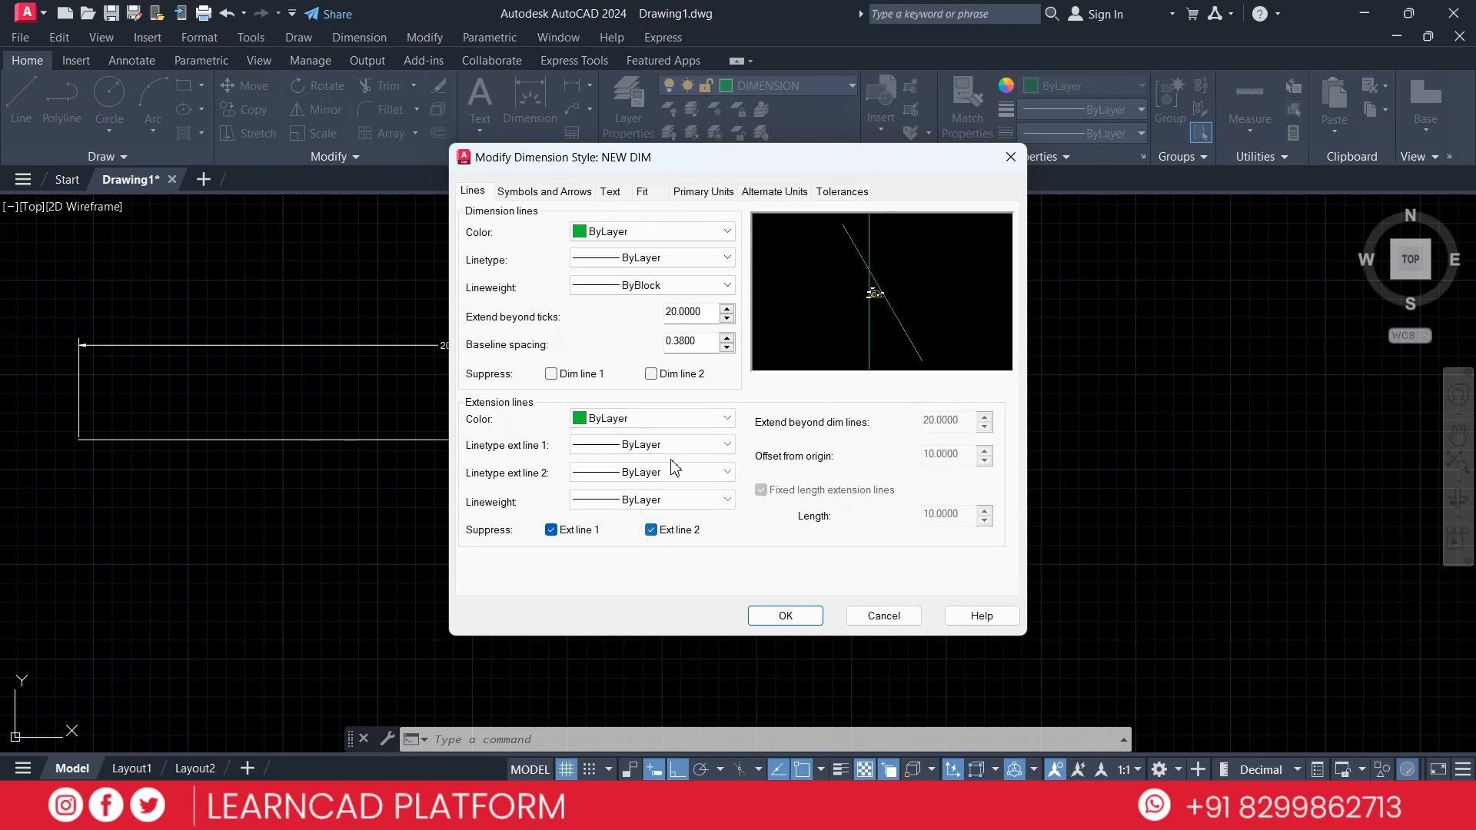
left_click(651, 531)
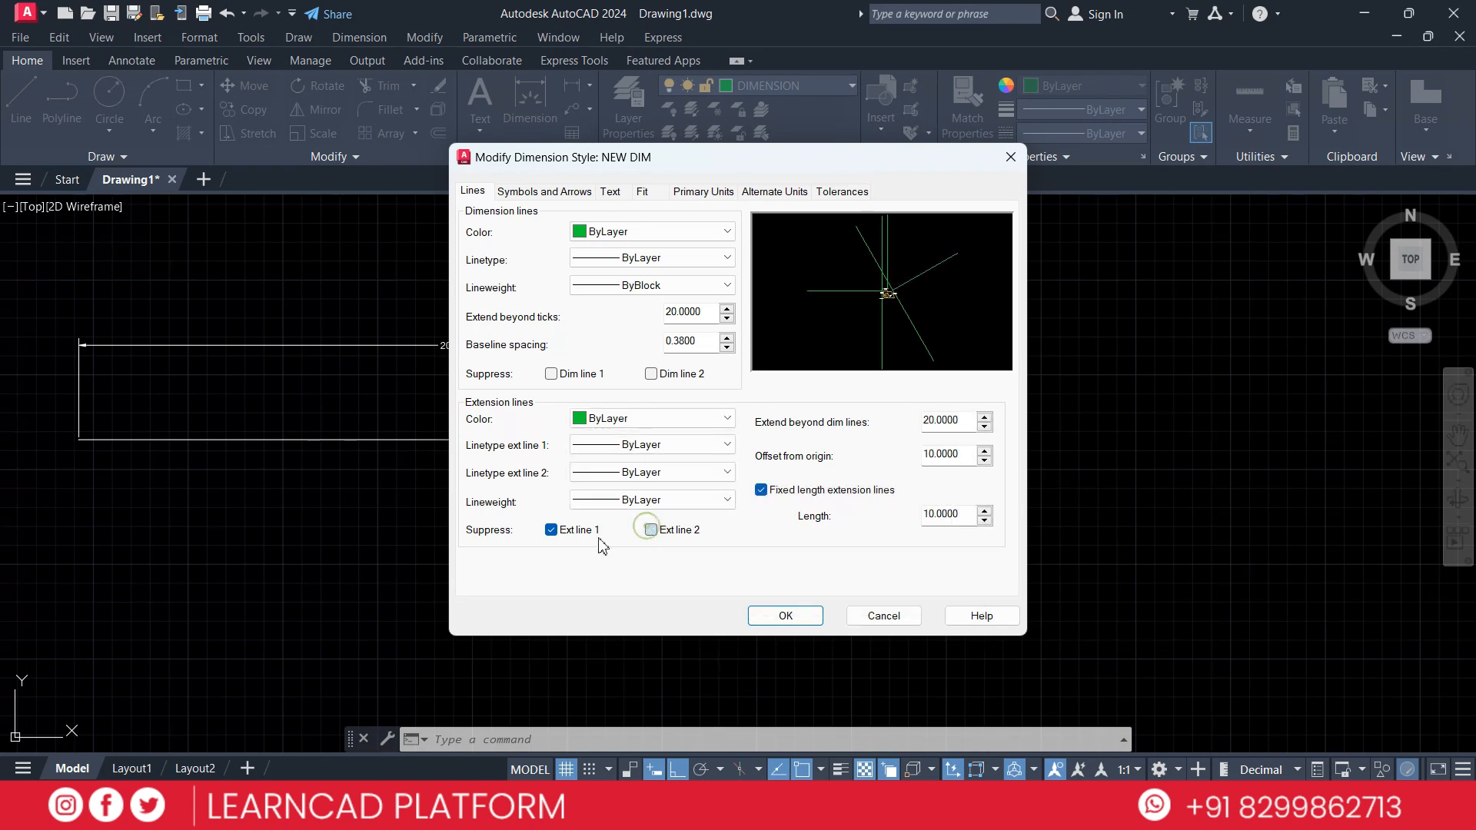
left_click(551, 530)
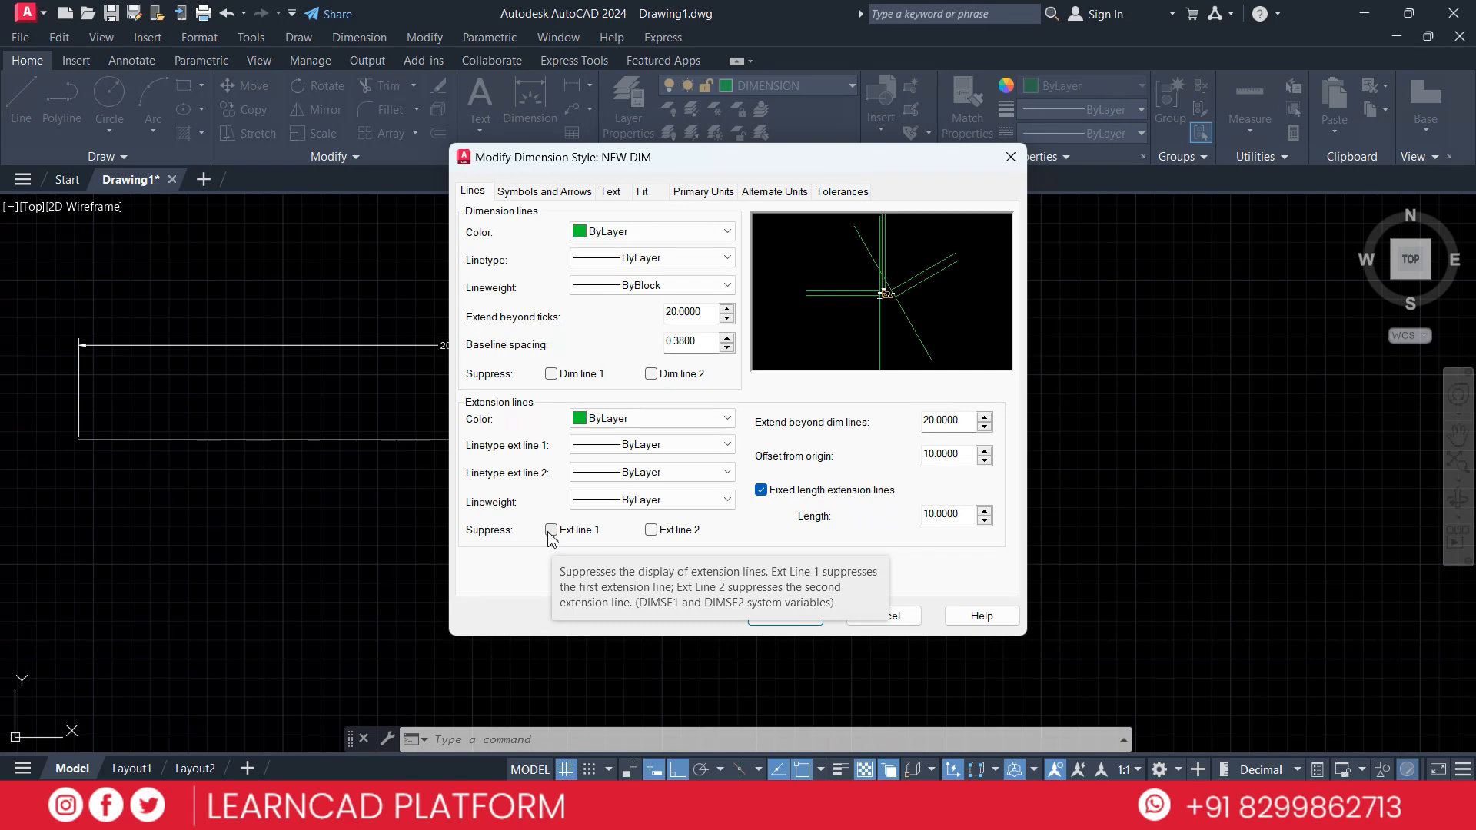
Review the arrowhead types for the first arrowhead and choose Architectural tick.
left_click(559, 192)
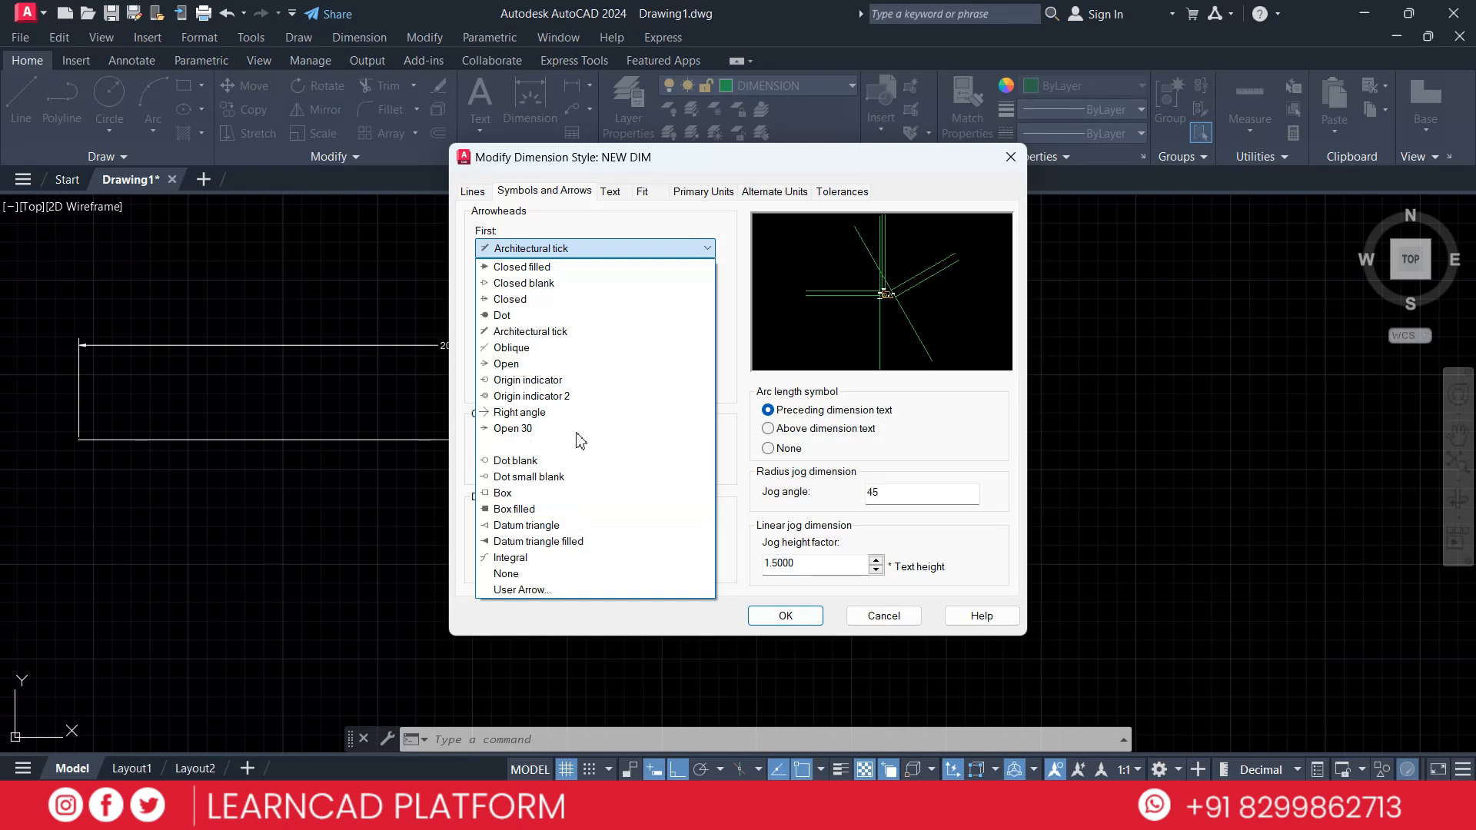
left_click(565, 331)
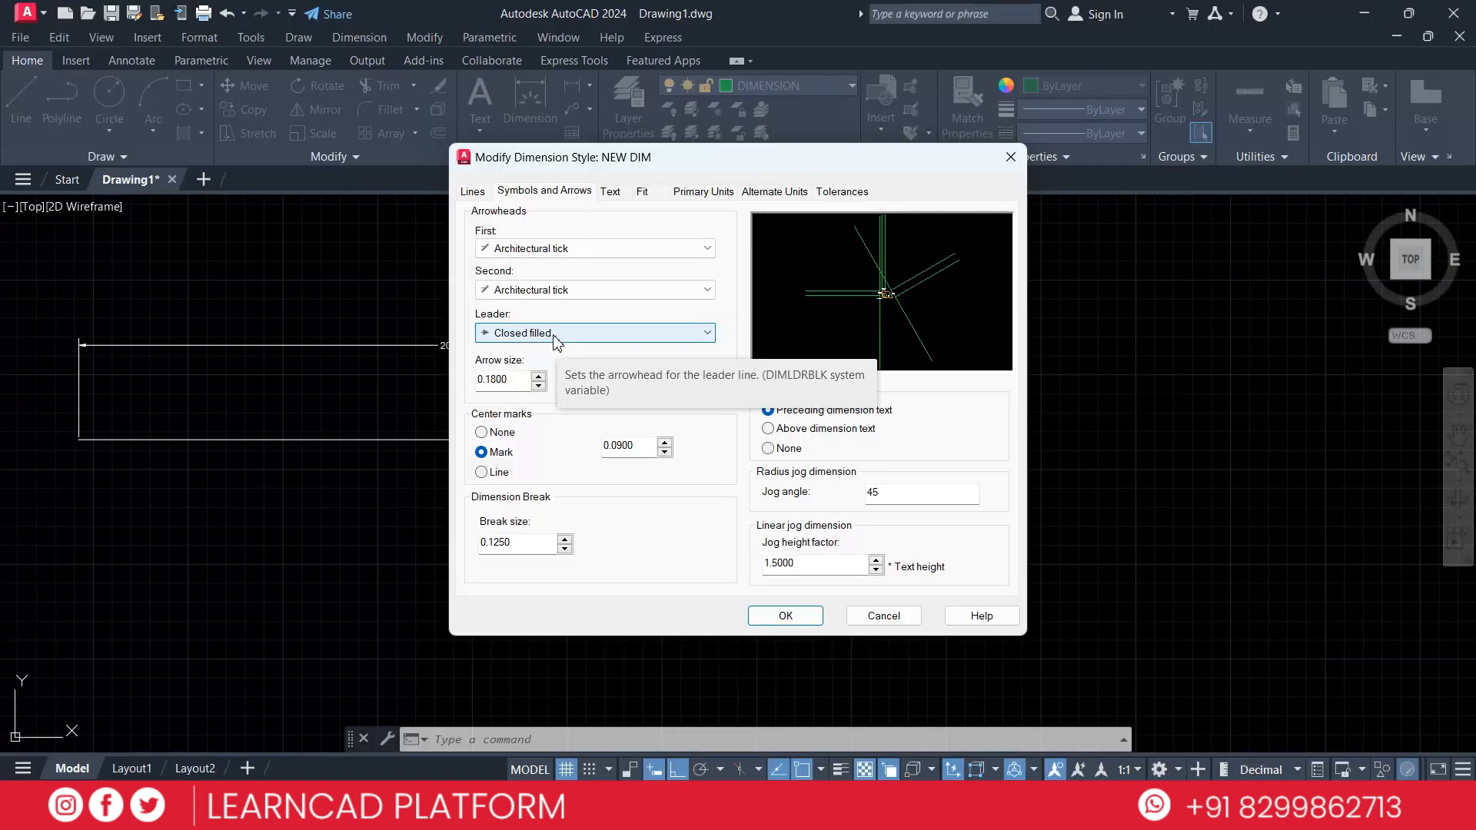
Keep the leader arrowhead as Closed filled and set the arrow size to 5.
left_click(555, 333)
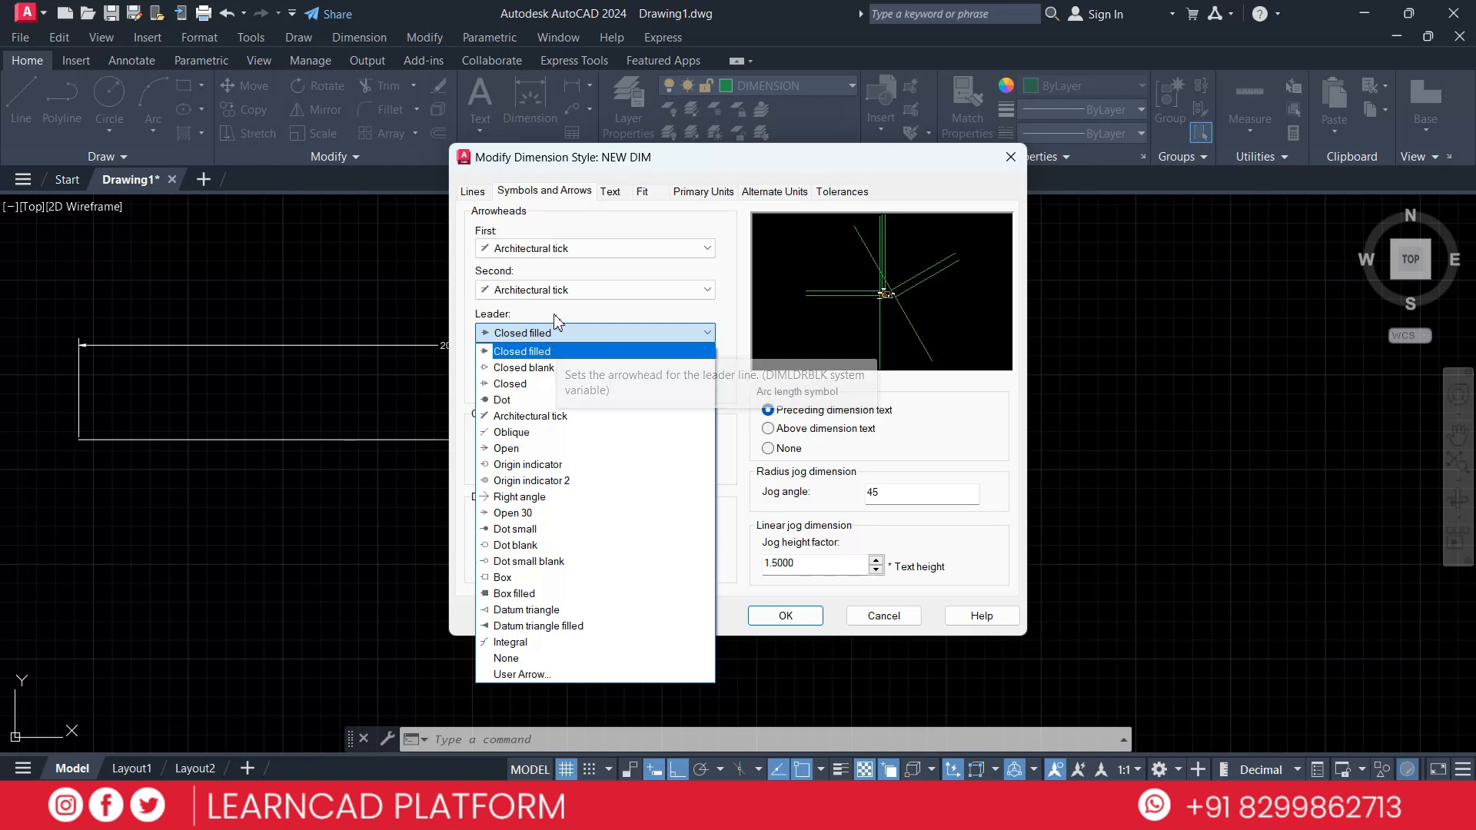
left_click(553, 333)
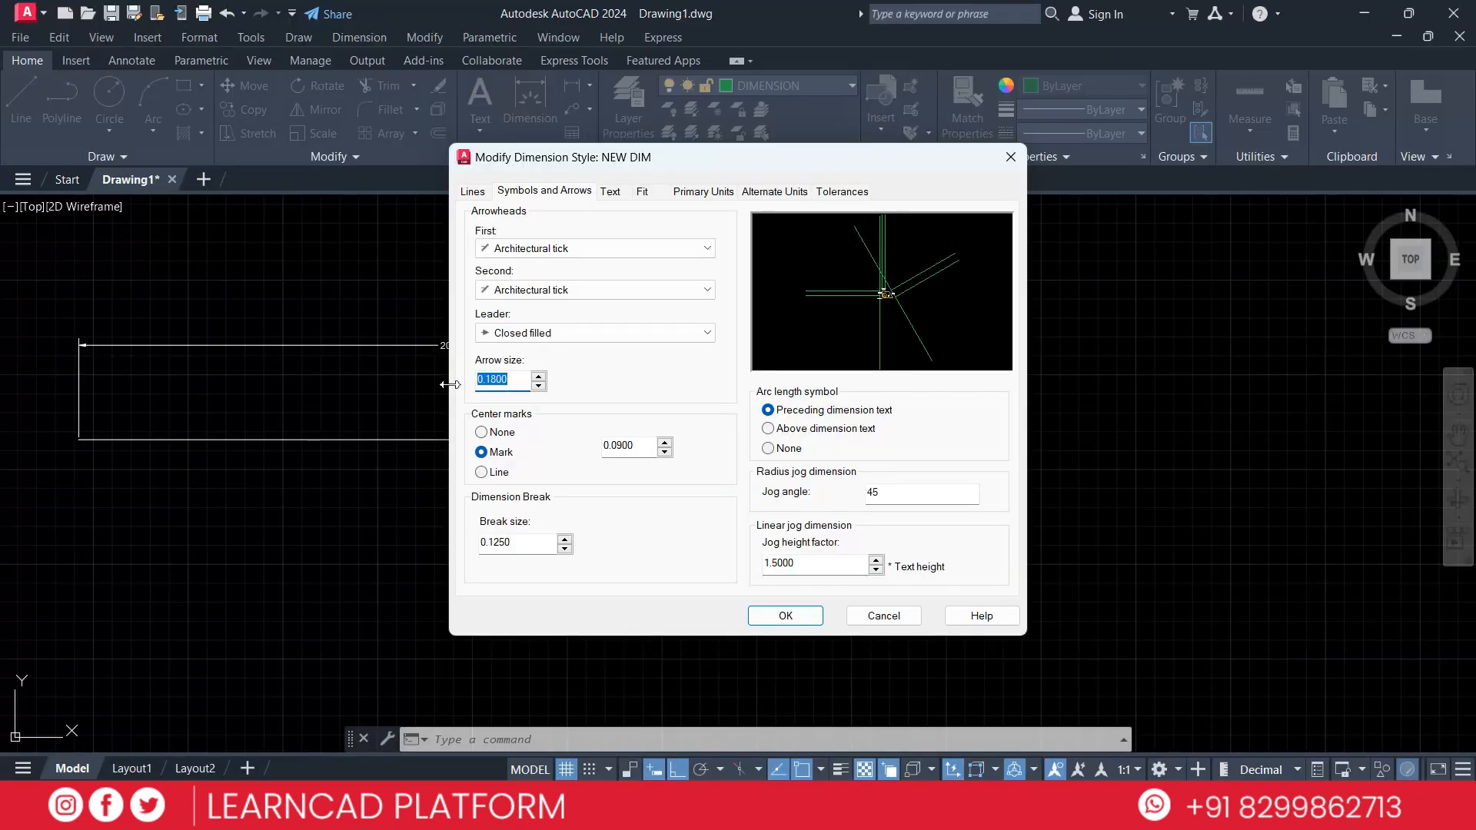
type("5")
Open the text style definition used by the dimension text and set the Standard style's font to Raleway.
left_click(612, 194)
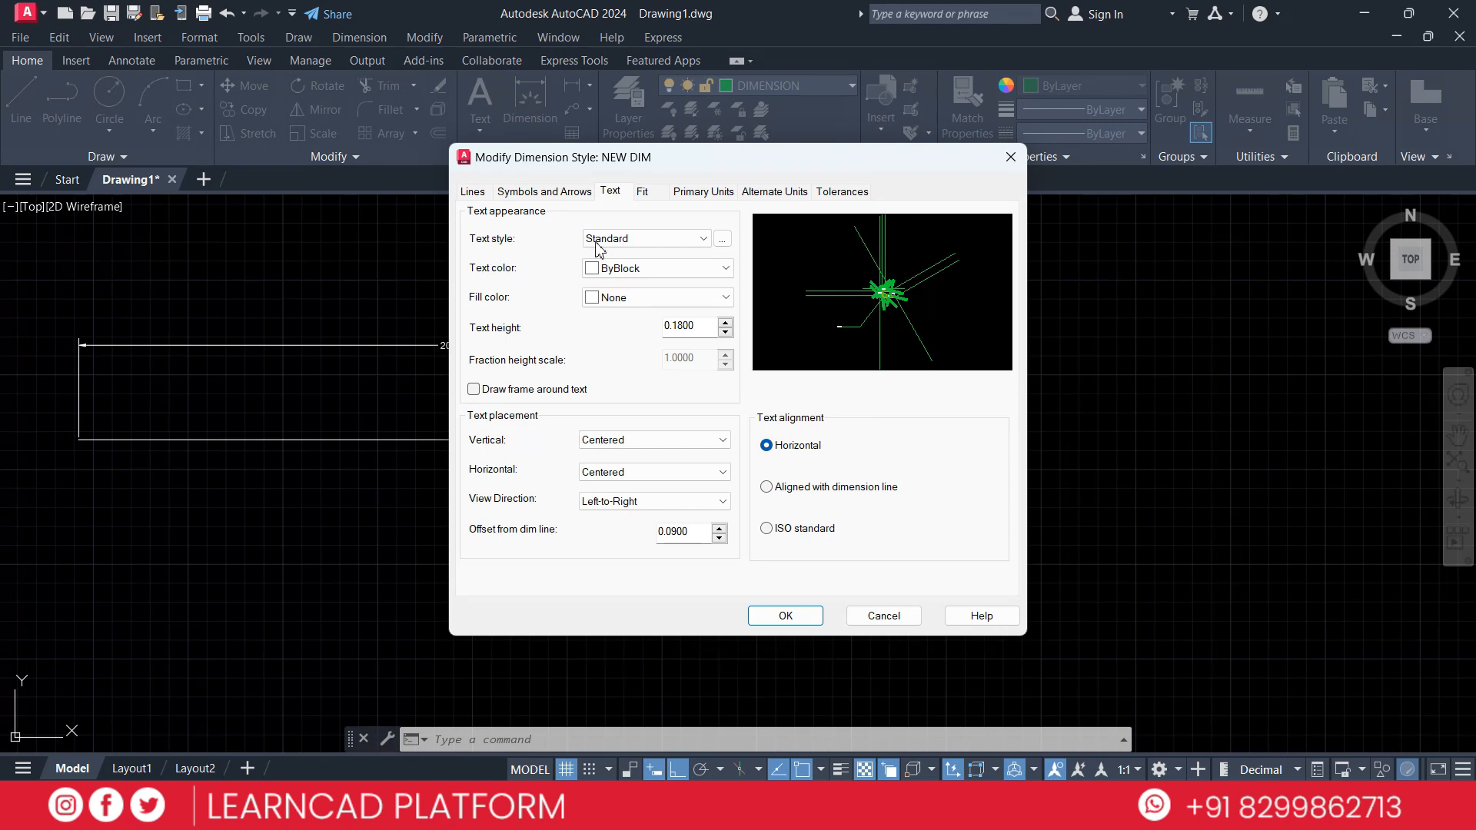
left_click(683, 245)
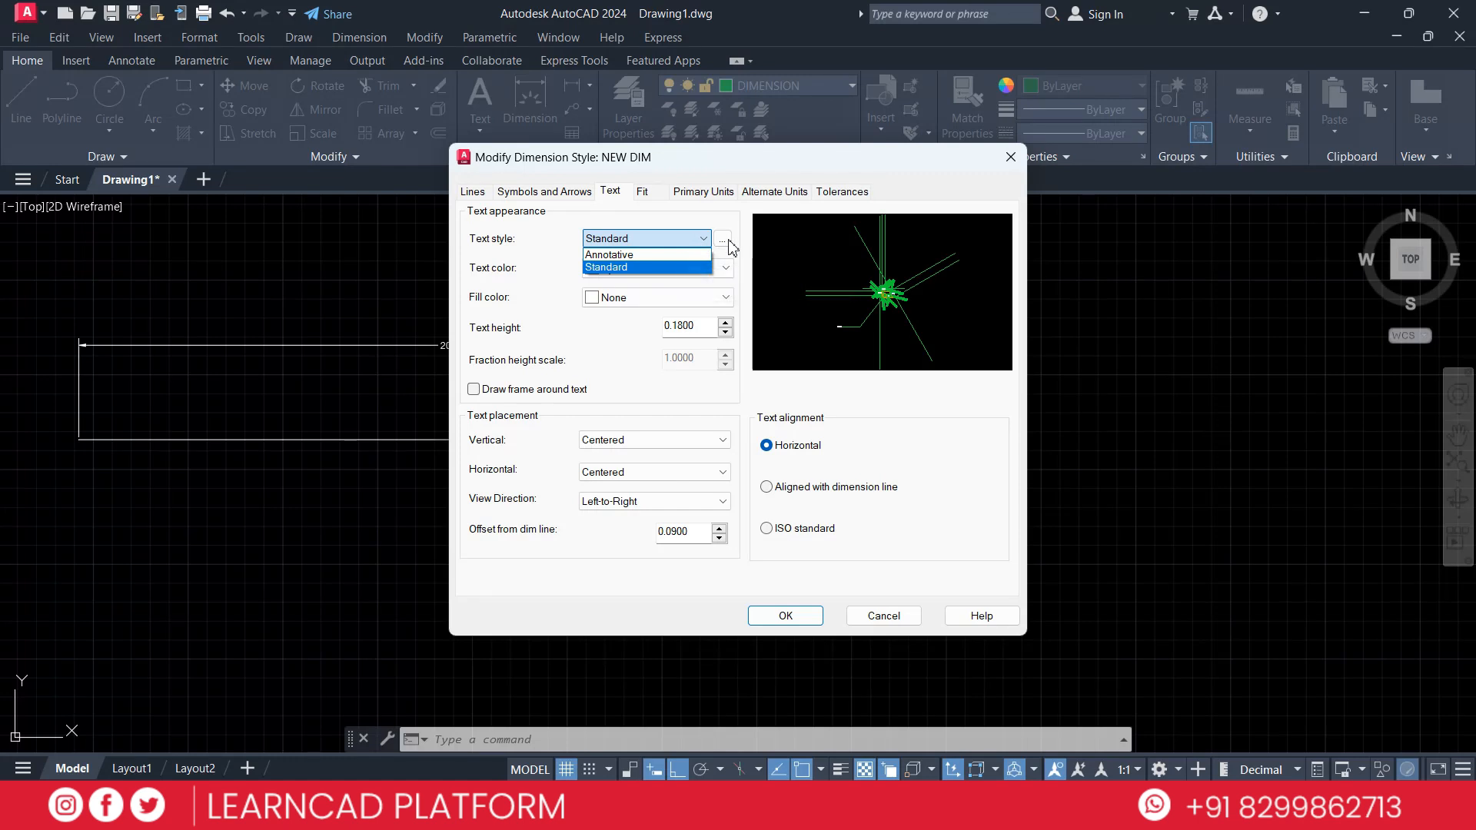
left_click(727, 243)
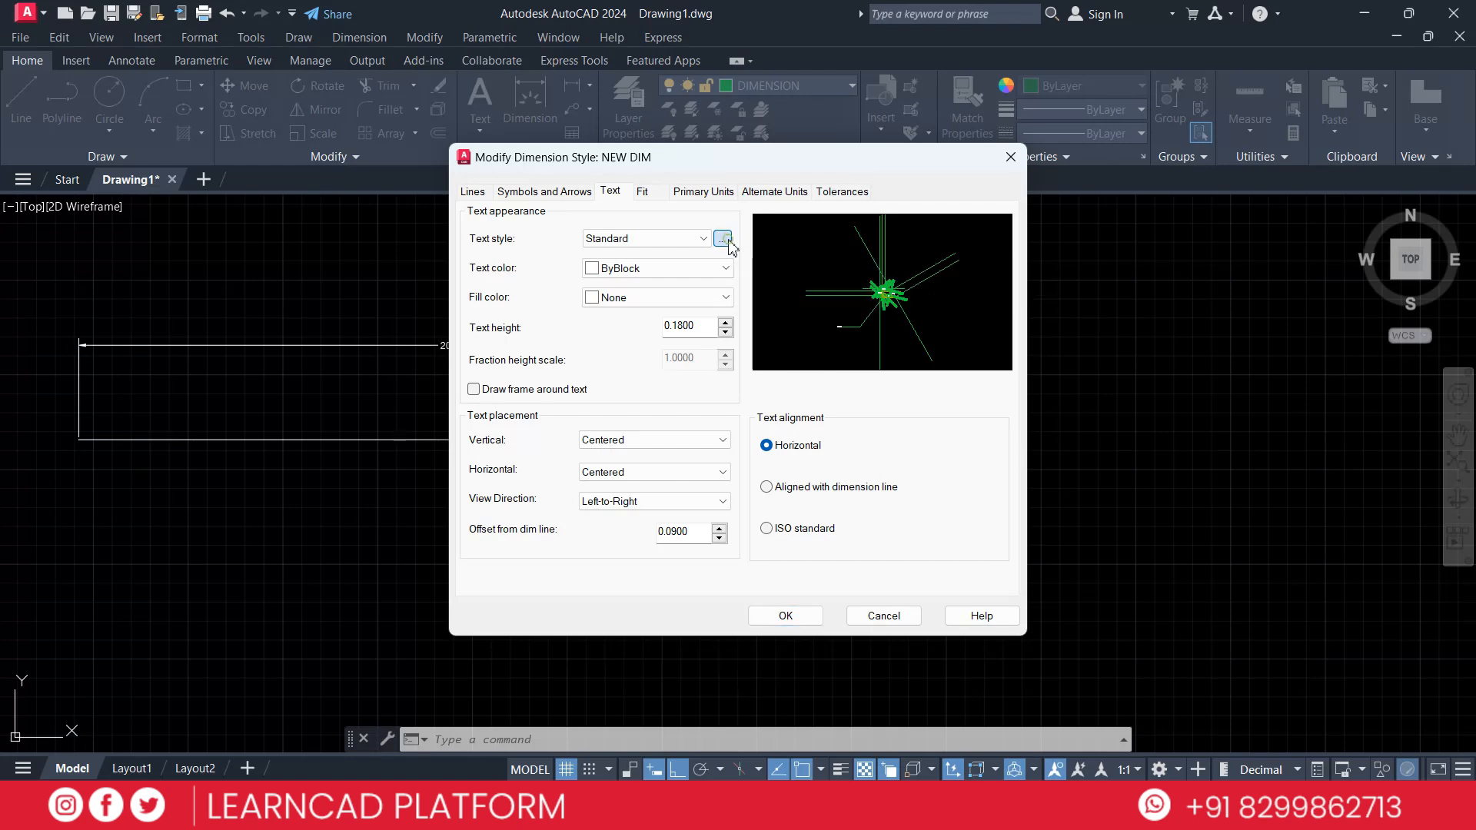
left_click(724, 240)
left_click_drag(686, 218, 586, 136)
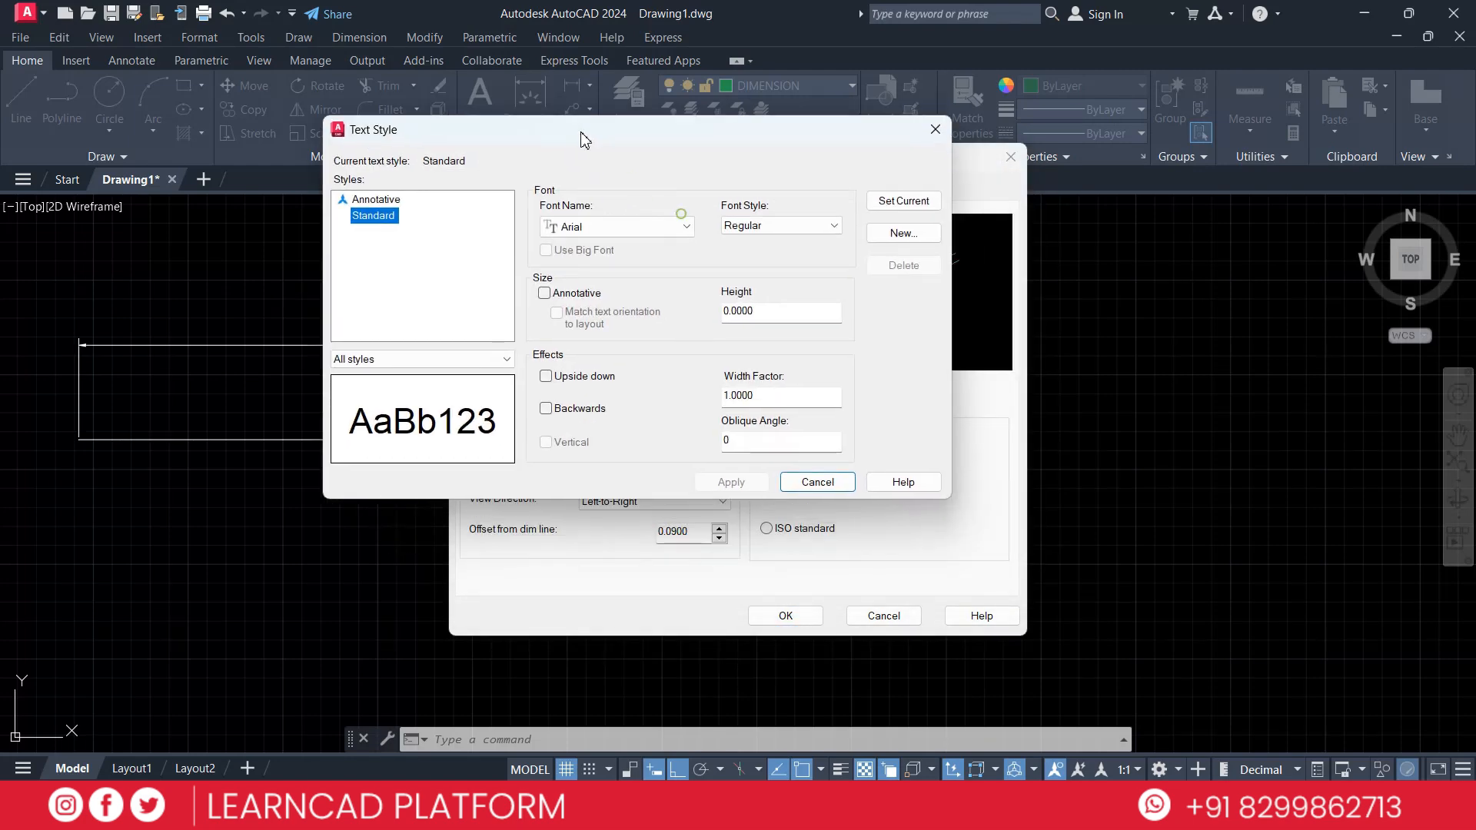
left_click(588, 227)
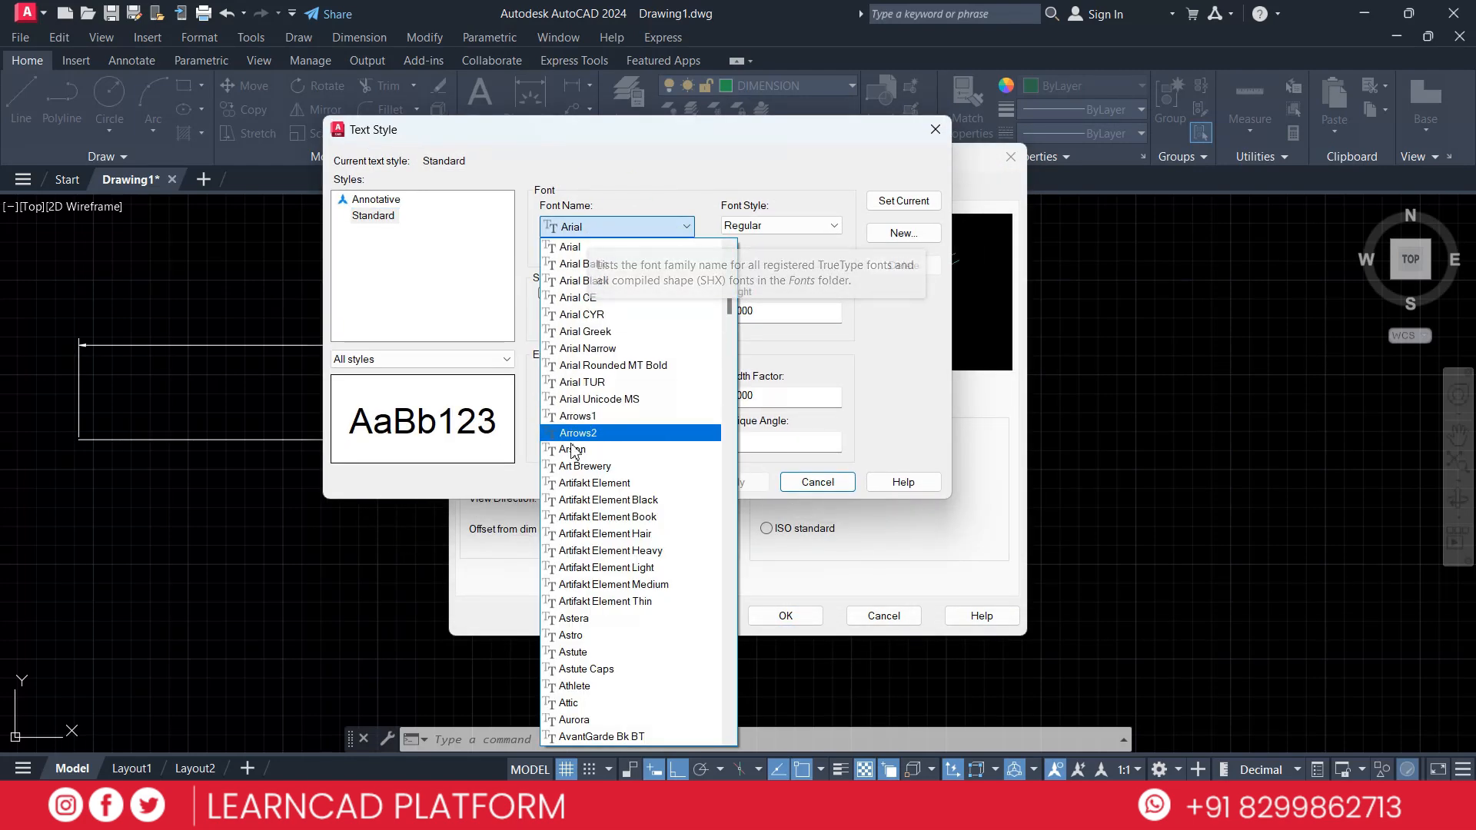
scroll(575, 457, "down", 2)
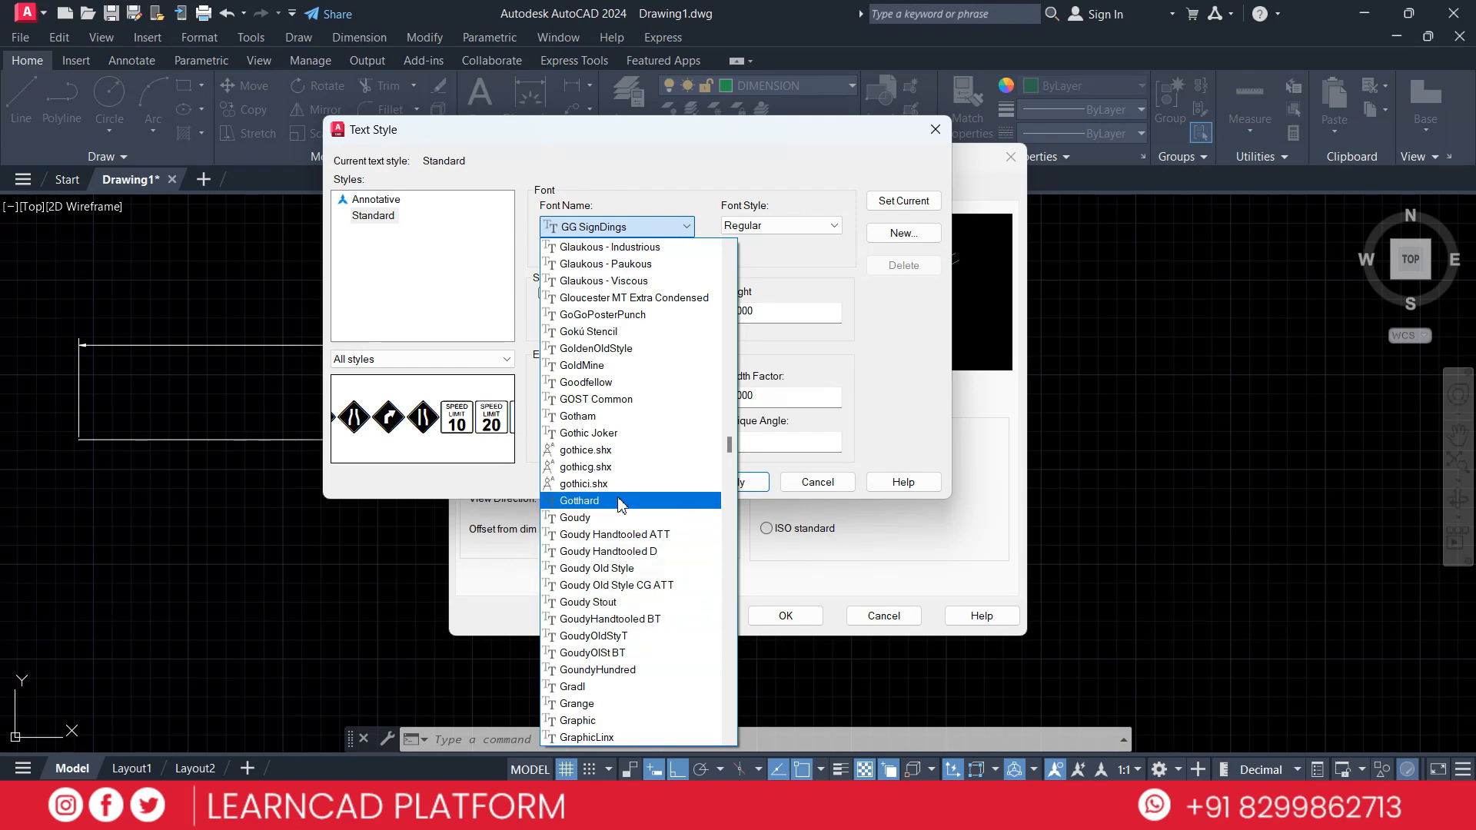
key("p")
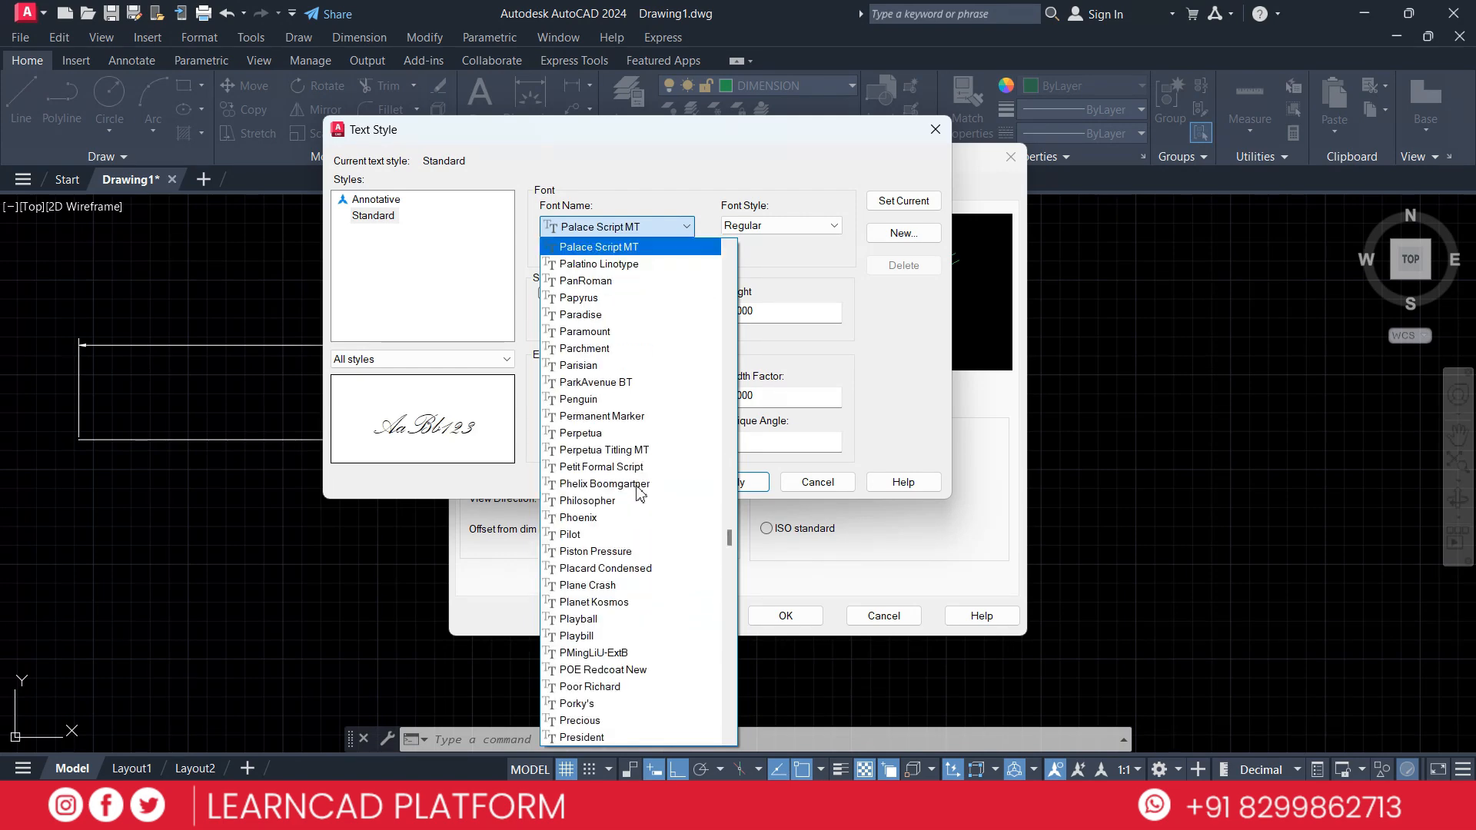
key("p")
key("p")
key("p")
key("p")
key("p")
key("p")
key("p")
key("p")
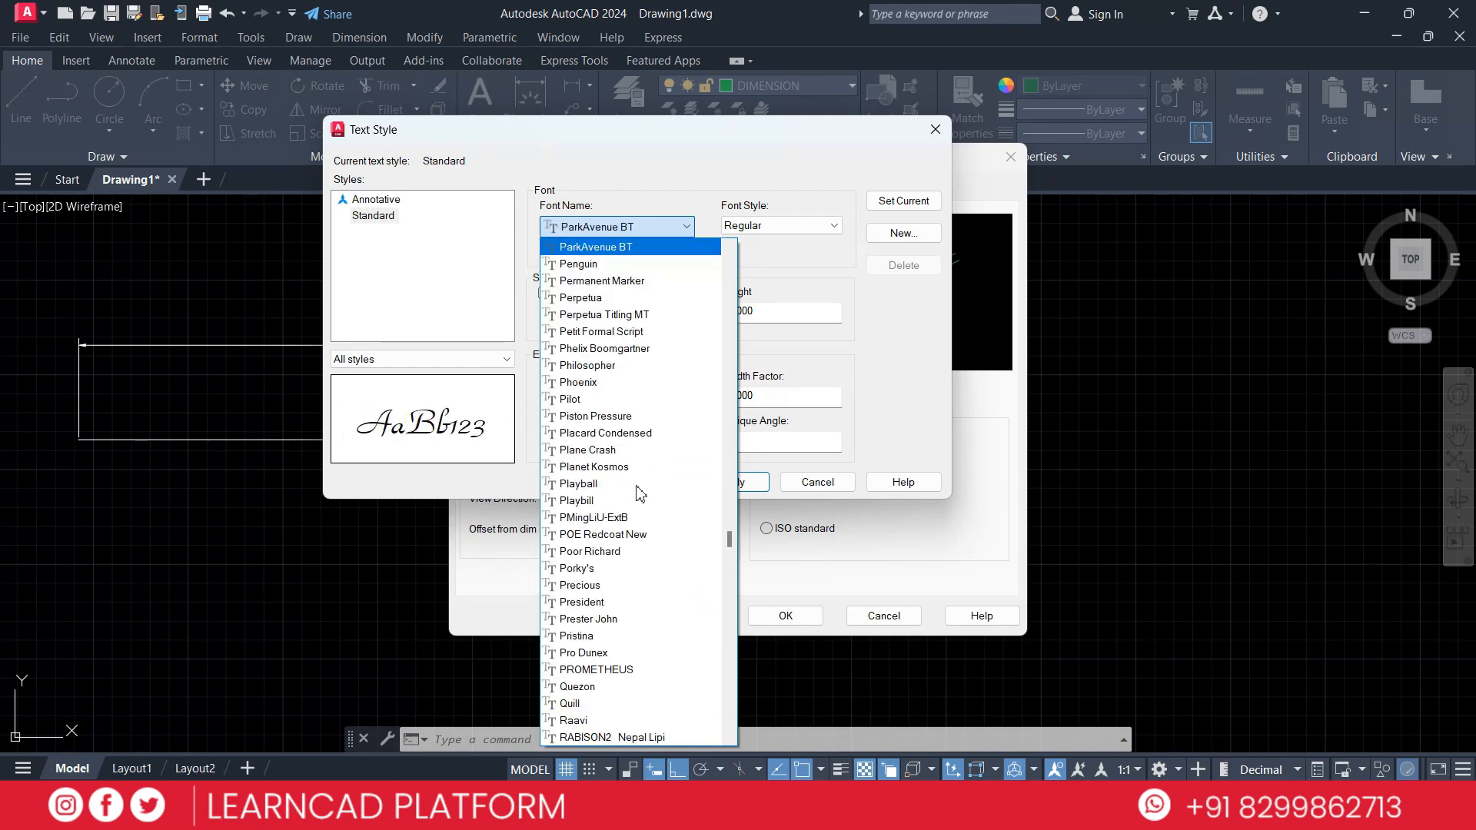
key("p")
key("p")
key("p")
key("p")
key("p")
key("p")
key("p")
key("p")
key("p")
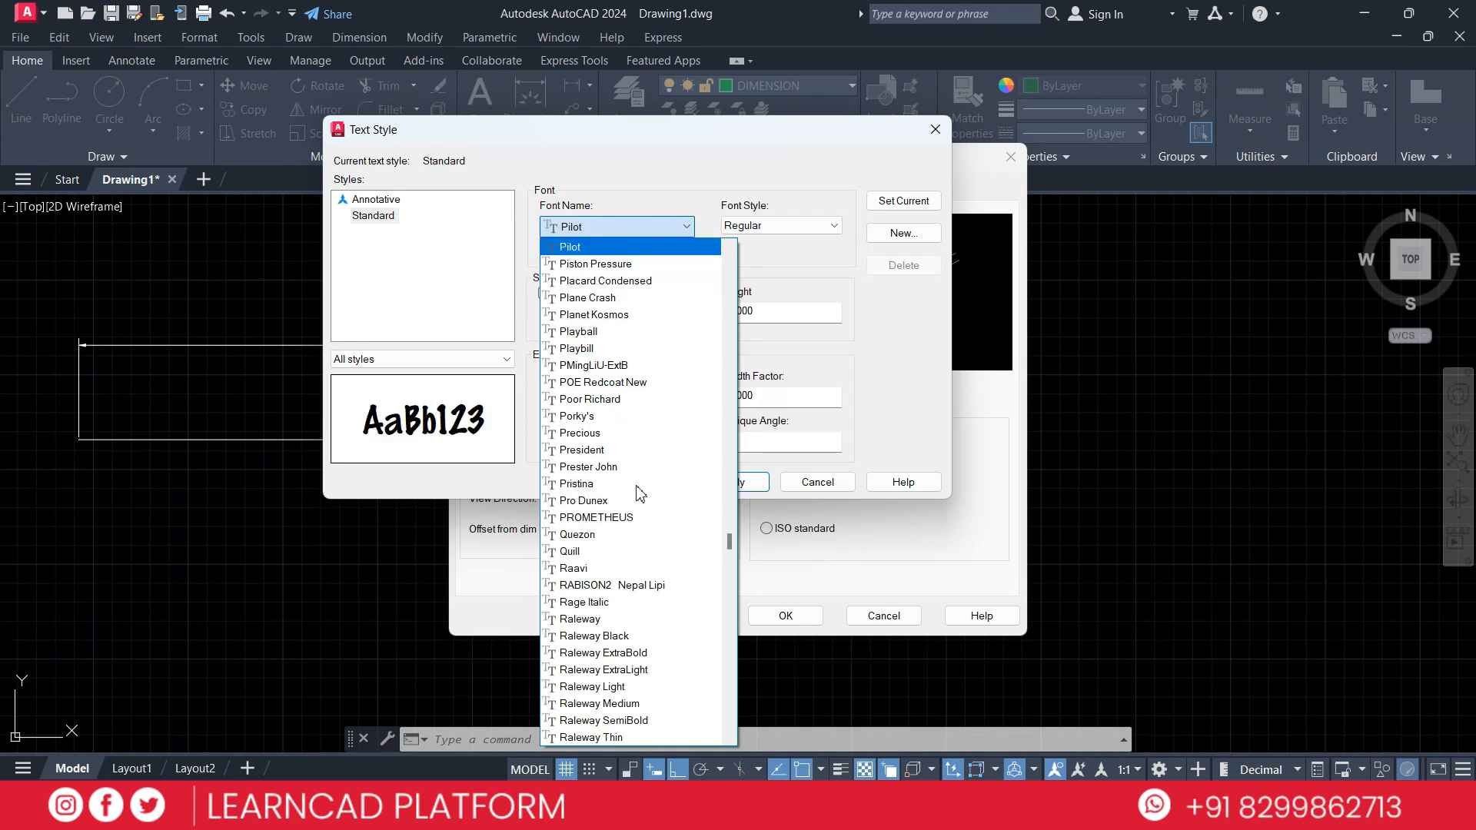
key("p")
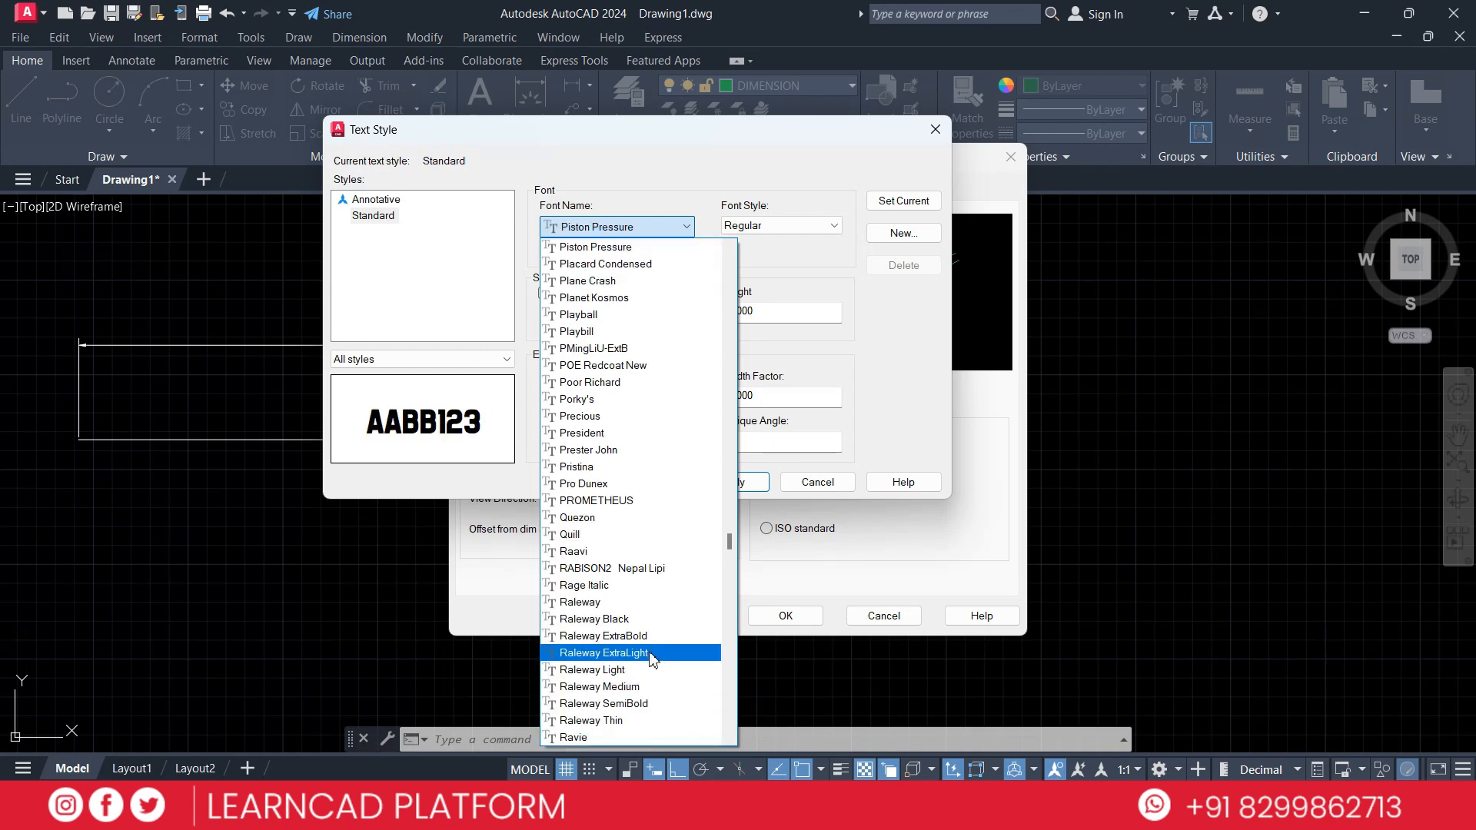
left_click(615, 602)
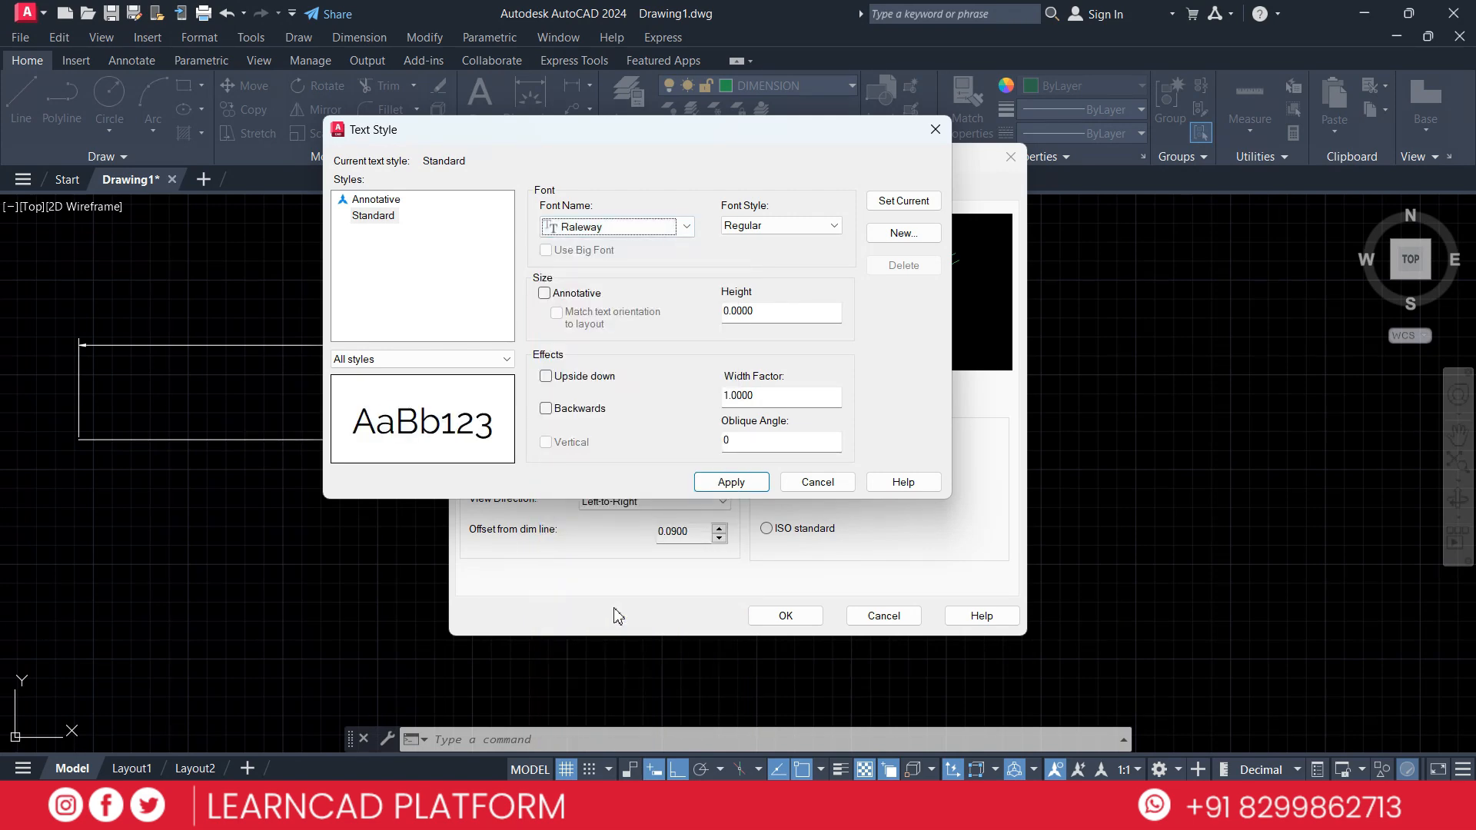
Review the font styles, then try the Upside down and Backwards effects on the Standard text style, clearing each again.
left_click(780, 228)
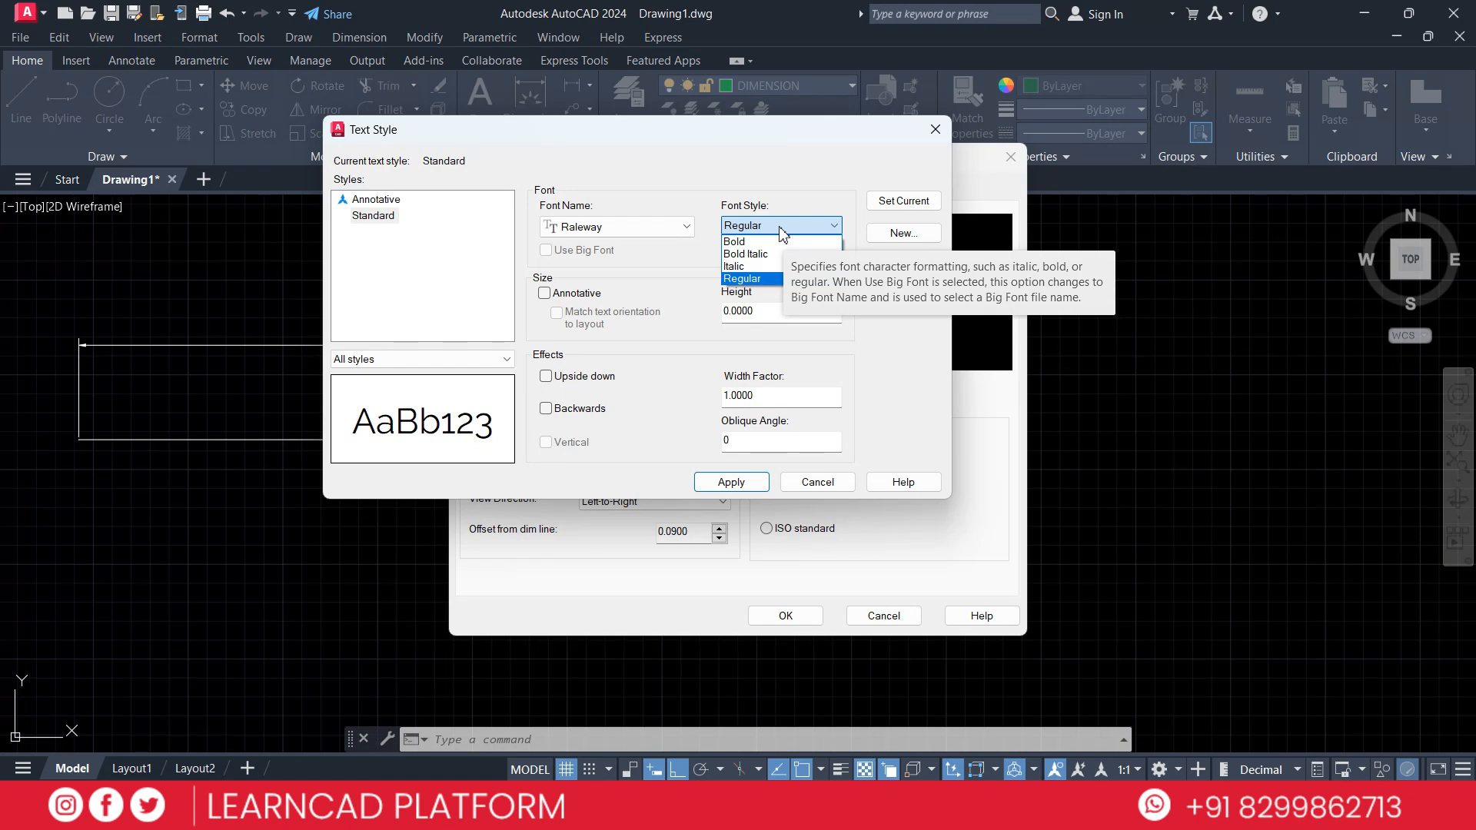
left_click(748, 185)
double_click(774, 318)
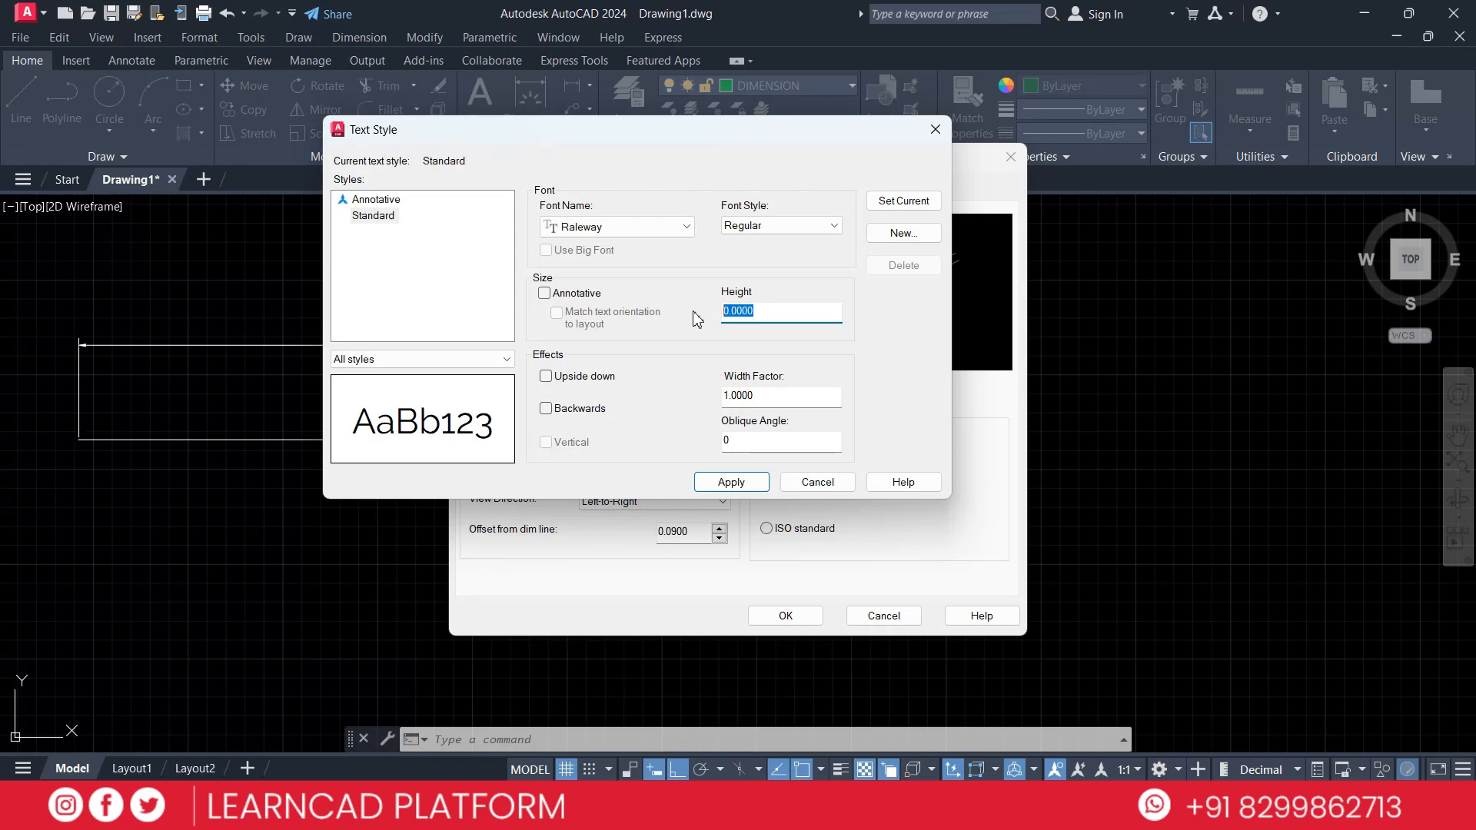
left_click(545, 377)
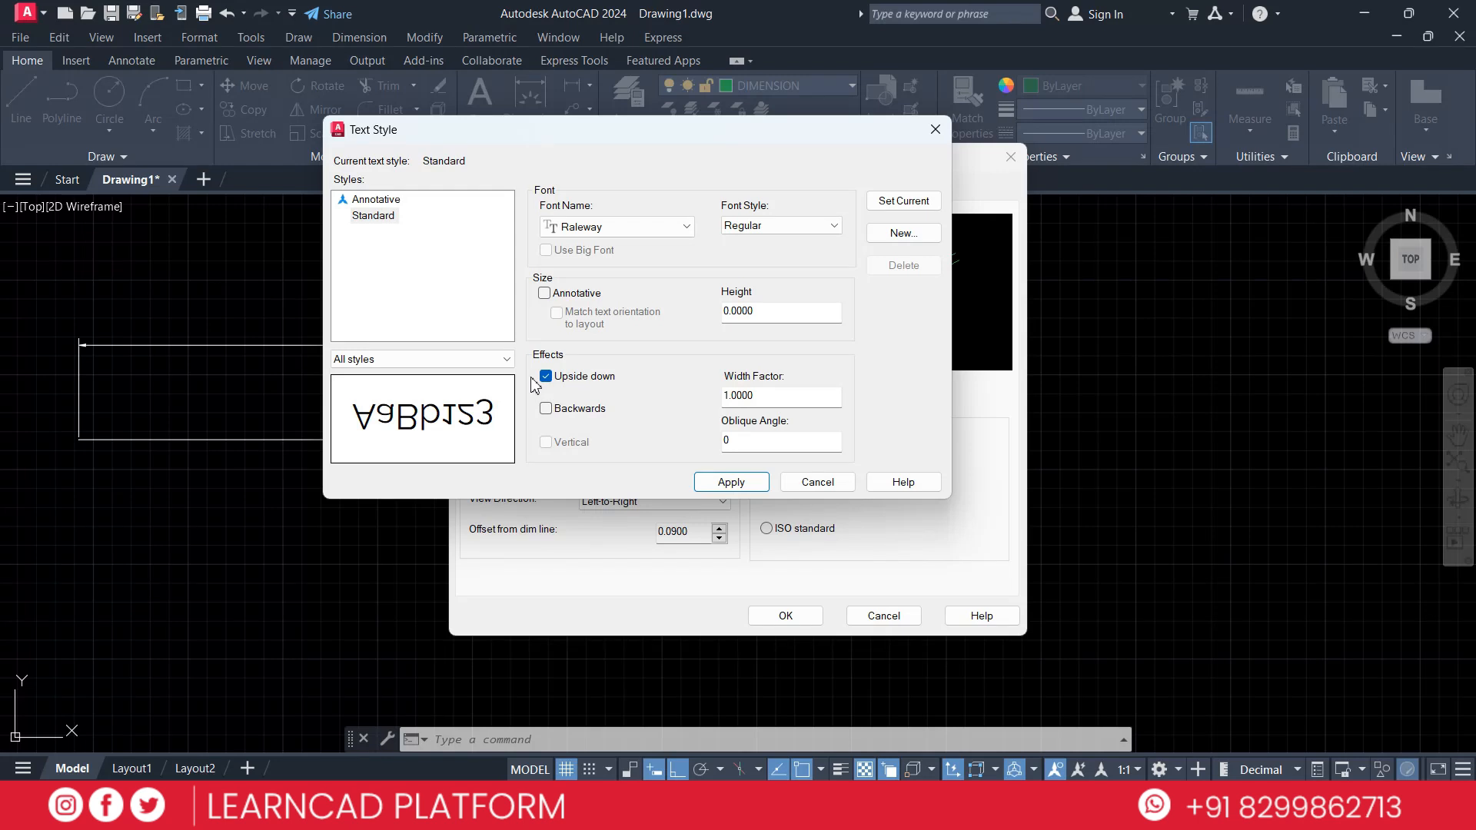
left_click(545, 377)
left_click(546, 409)
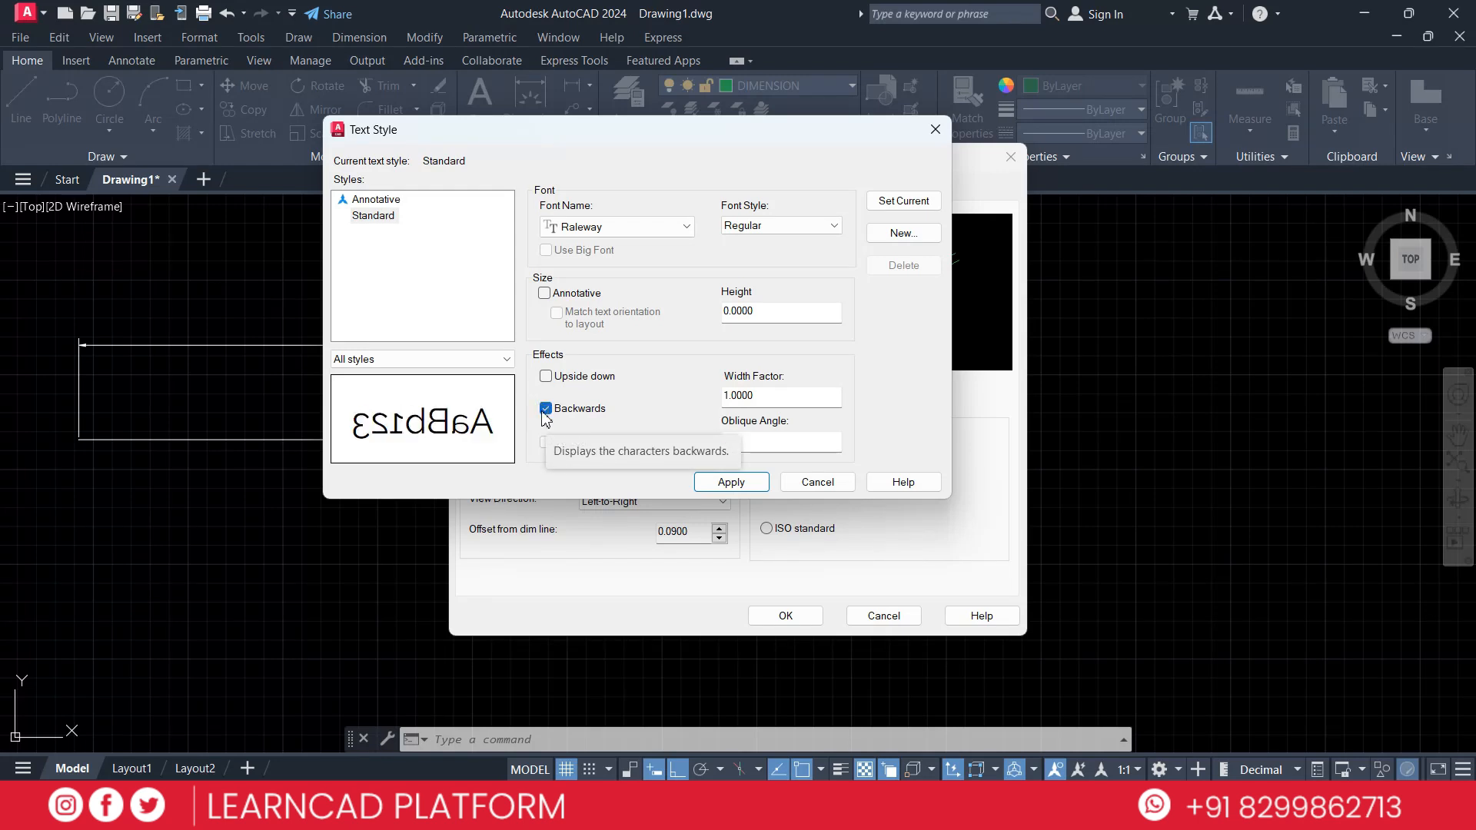
left_click(545, 413)
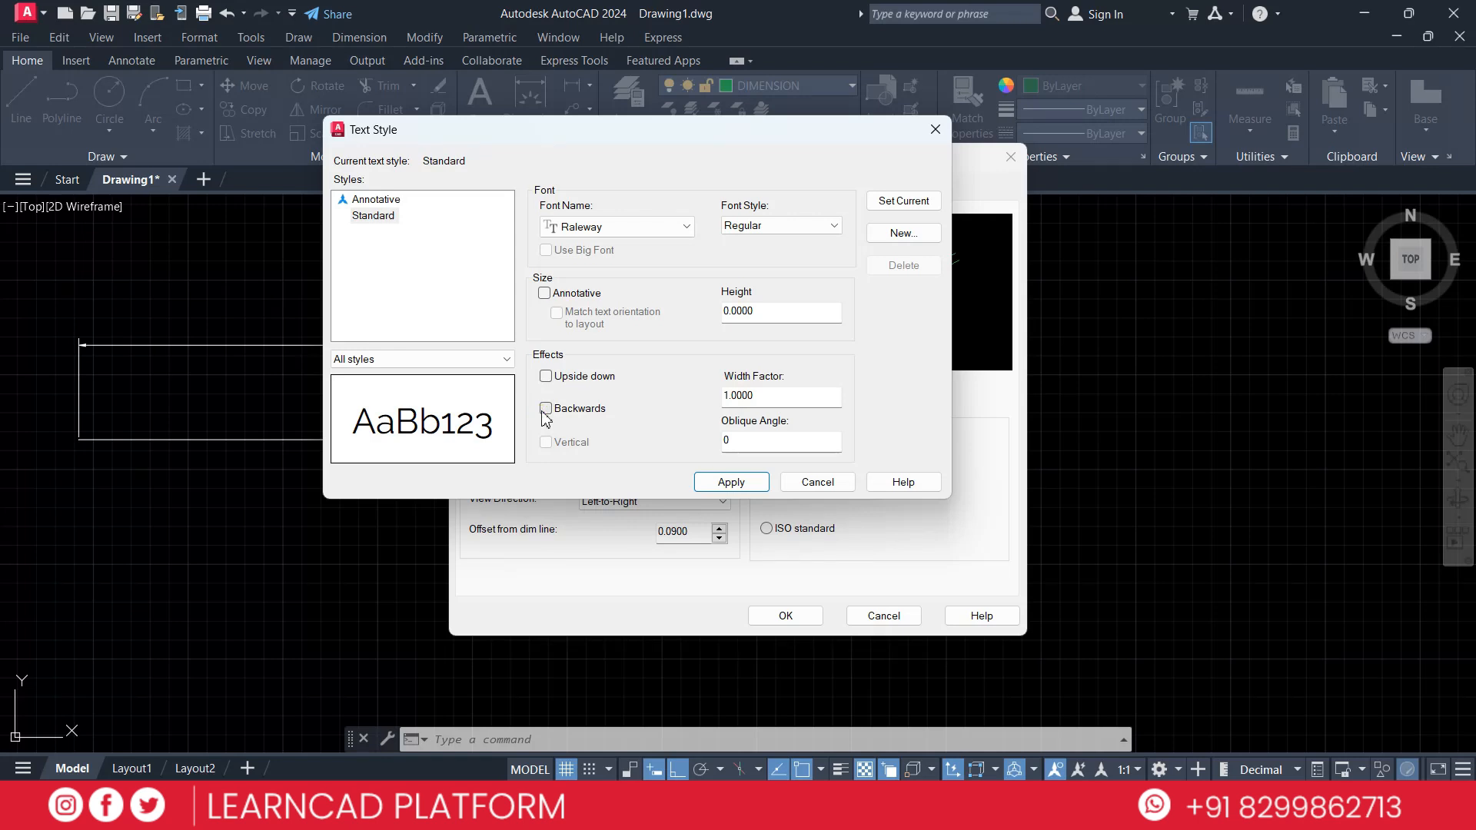
Make the Standard text style current, save its changes and close the text style settings.
left_click(927, 202)
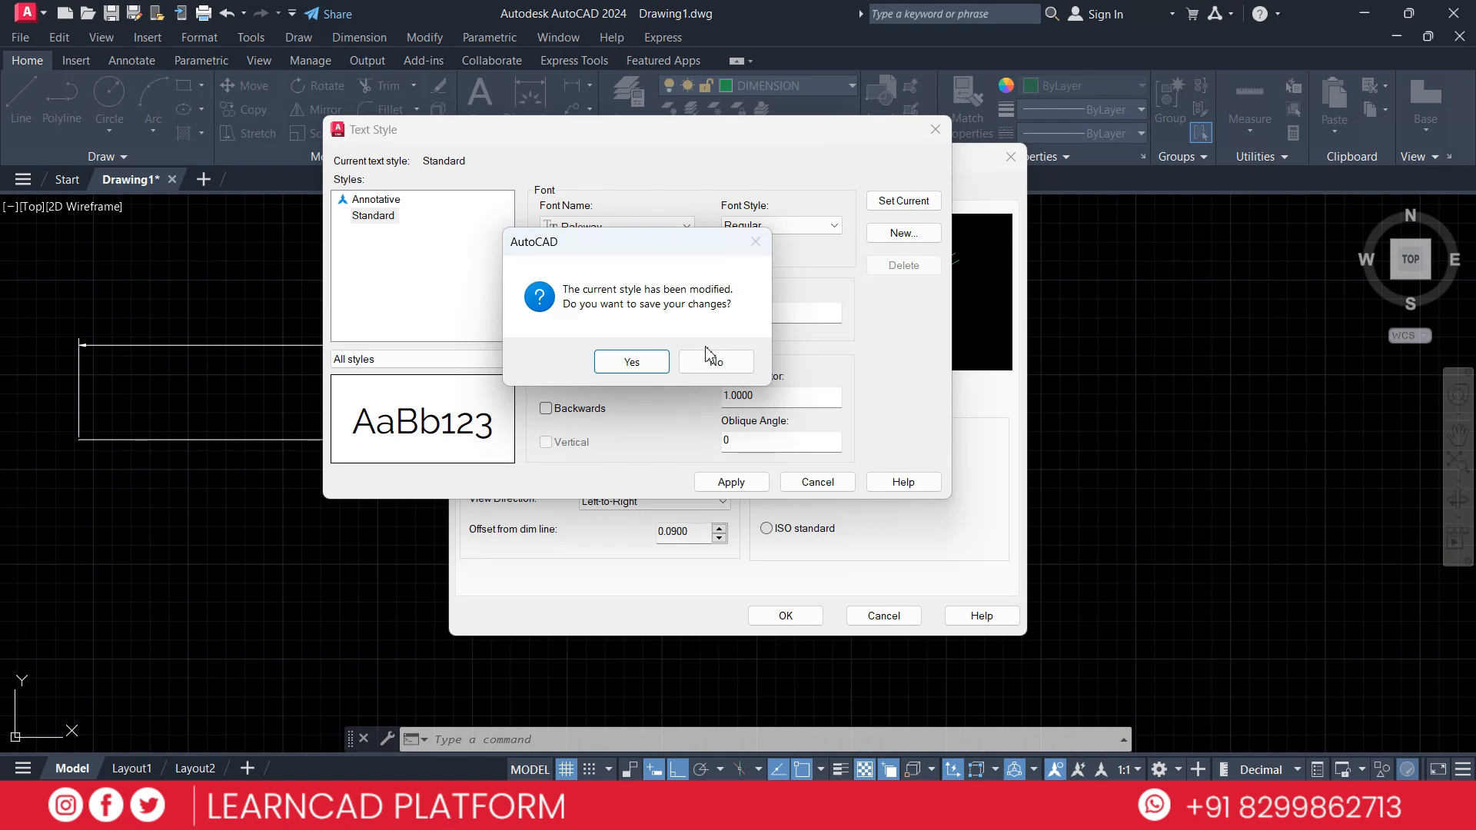
left_click(632, 362)
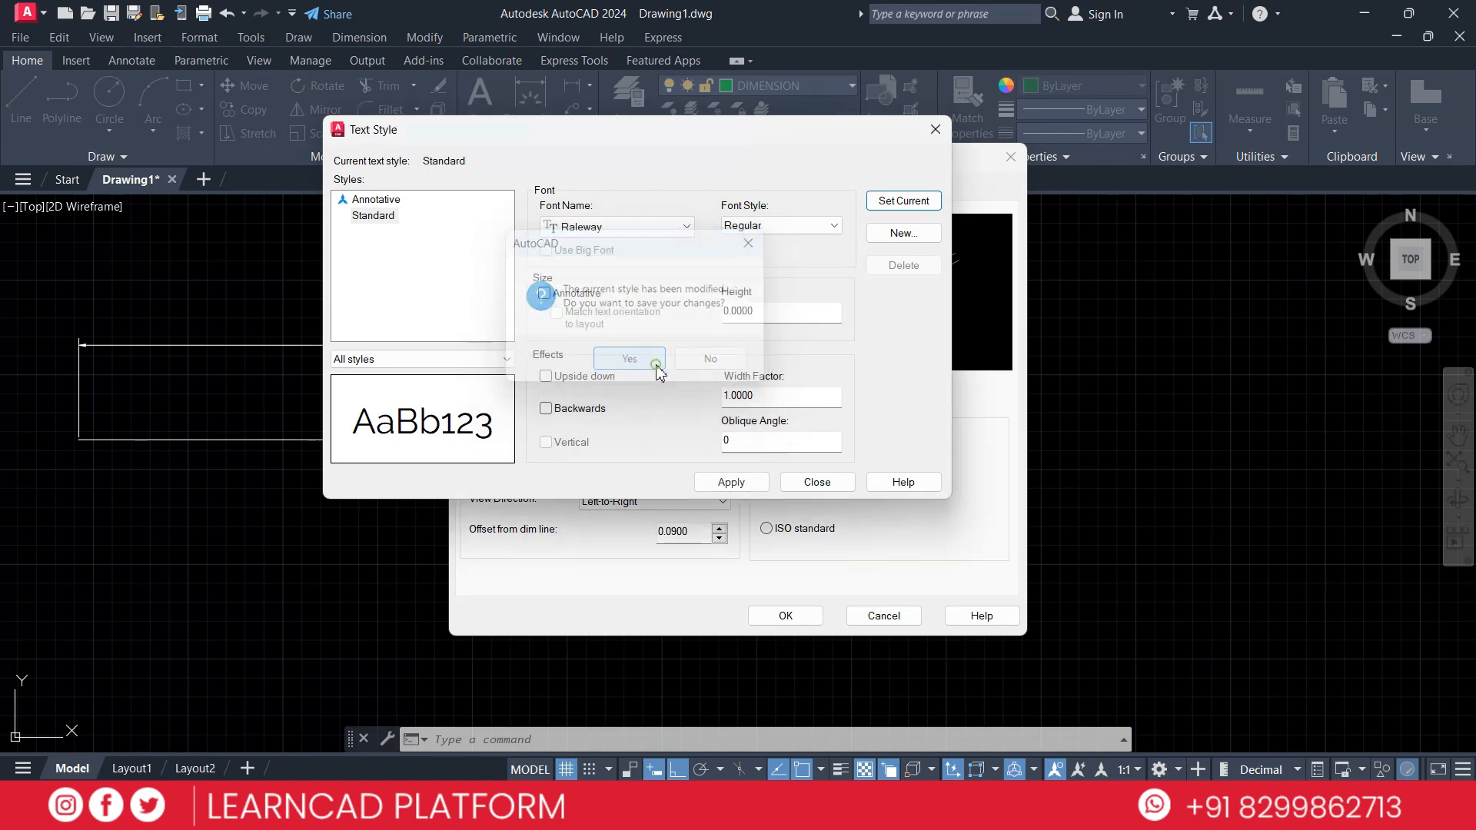
left_click(722, 481)
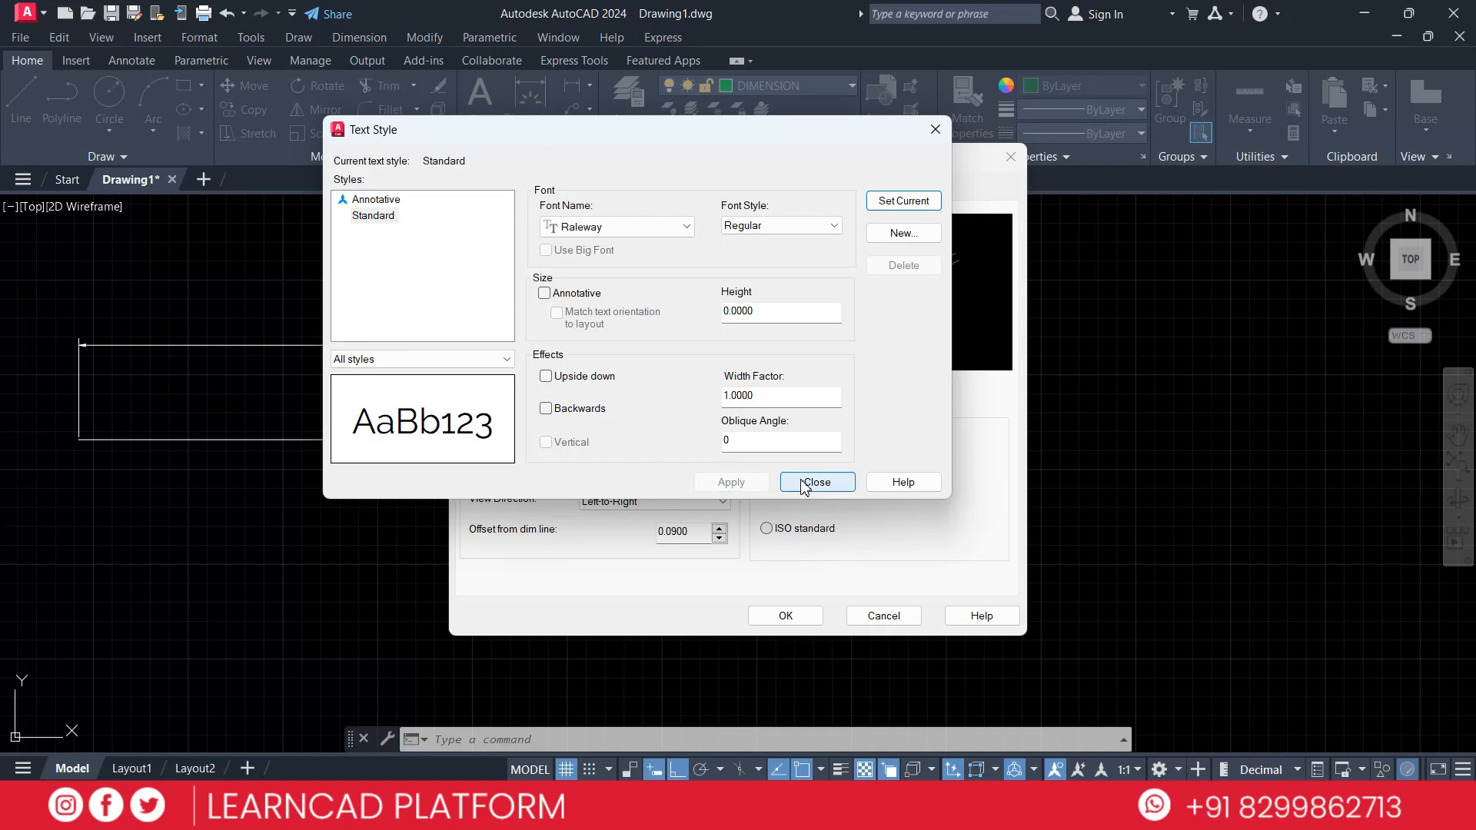
left_click(938, 135)
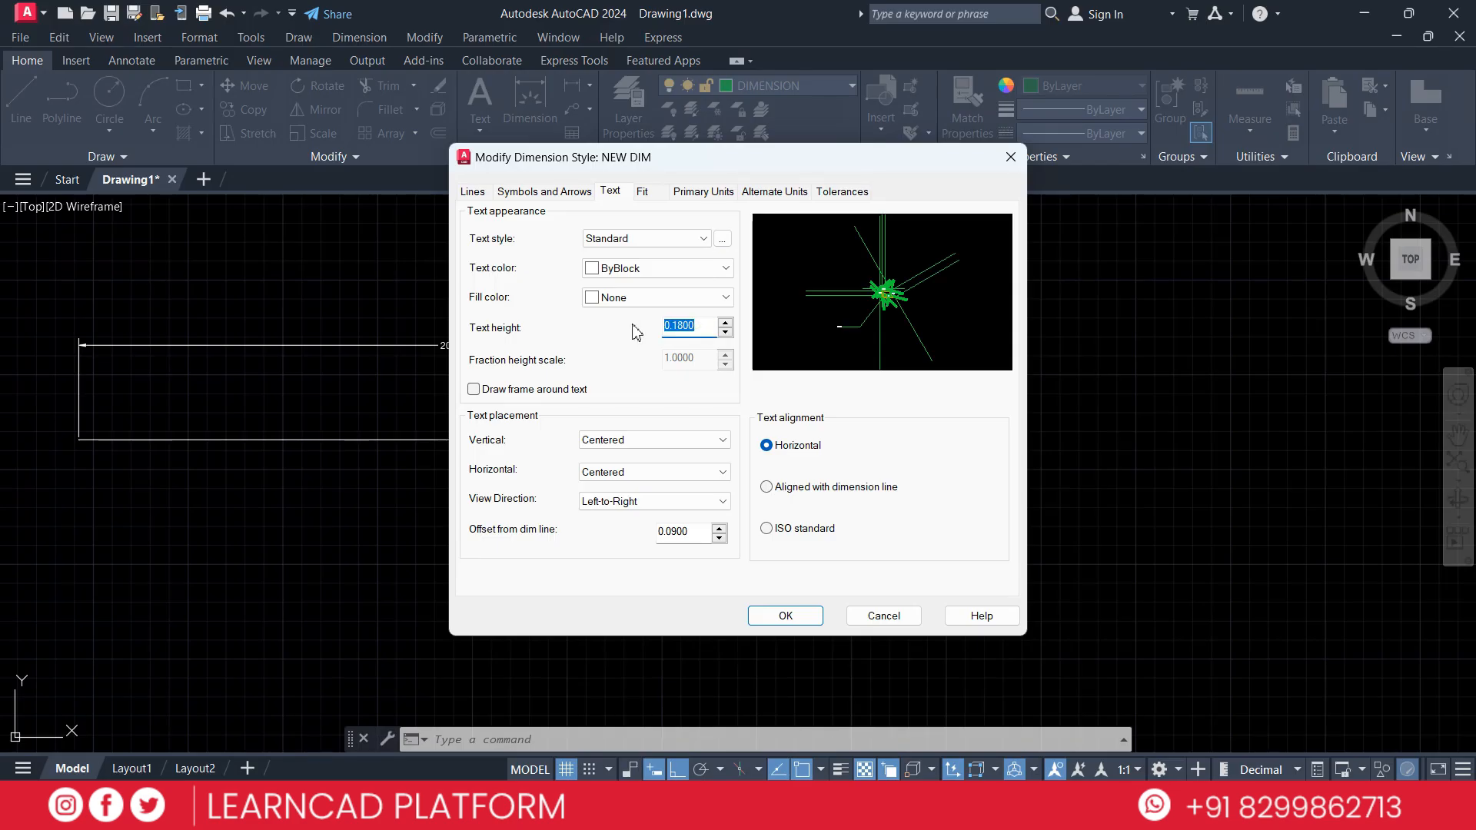
Set the dimension text height to 20 and enable a frame around the text.
type("20")
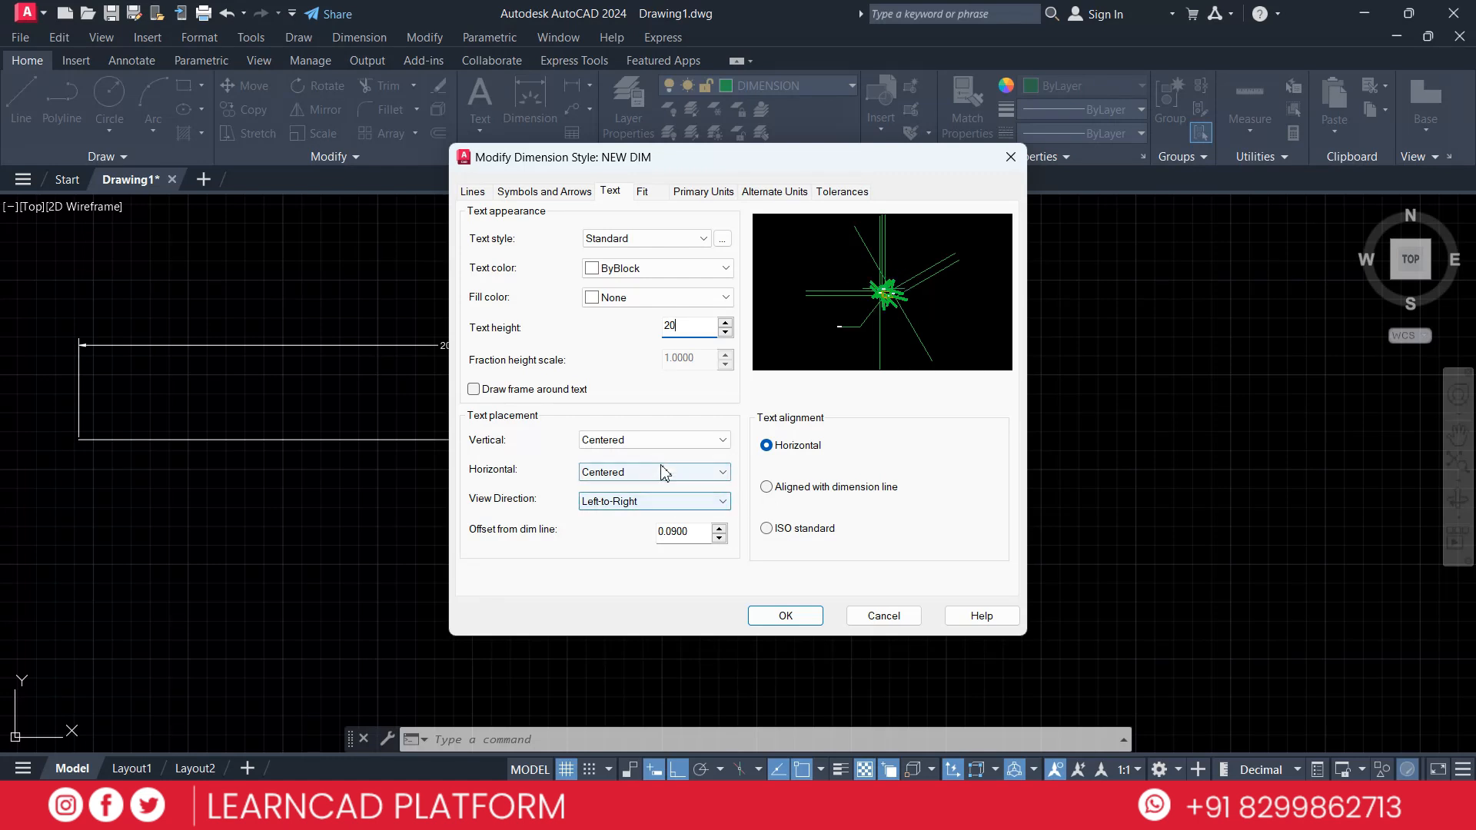
left_click(666, 395)
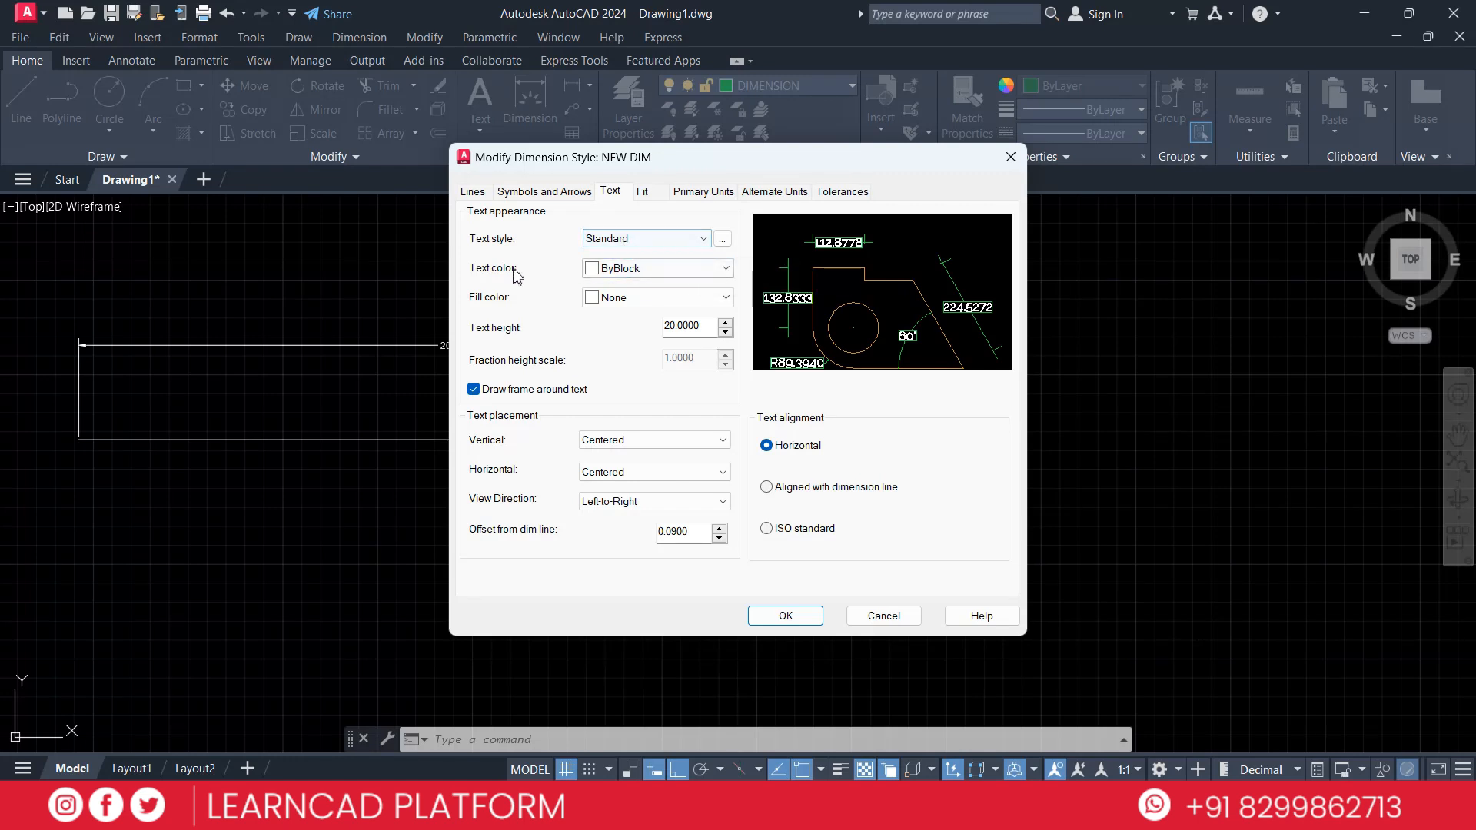
Set the dimension text color to ByLayer with fill color None, and disable the frame around the text.
left_click(664, 269)
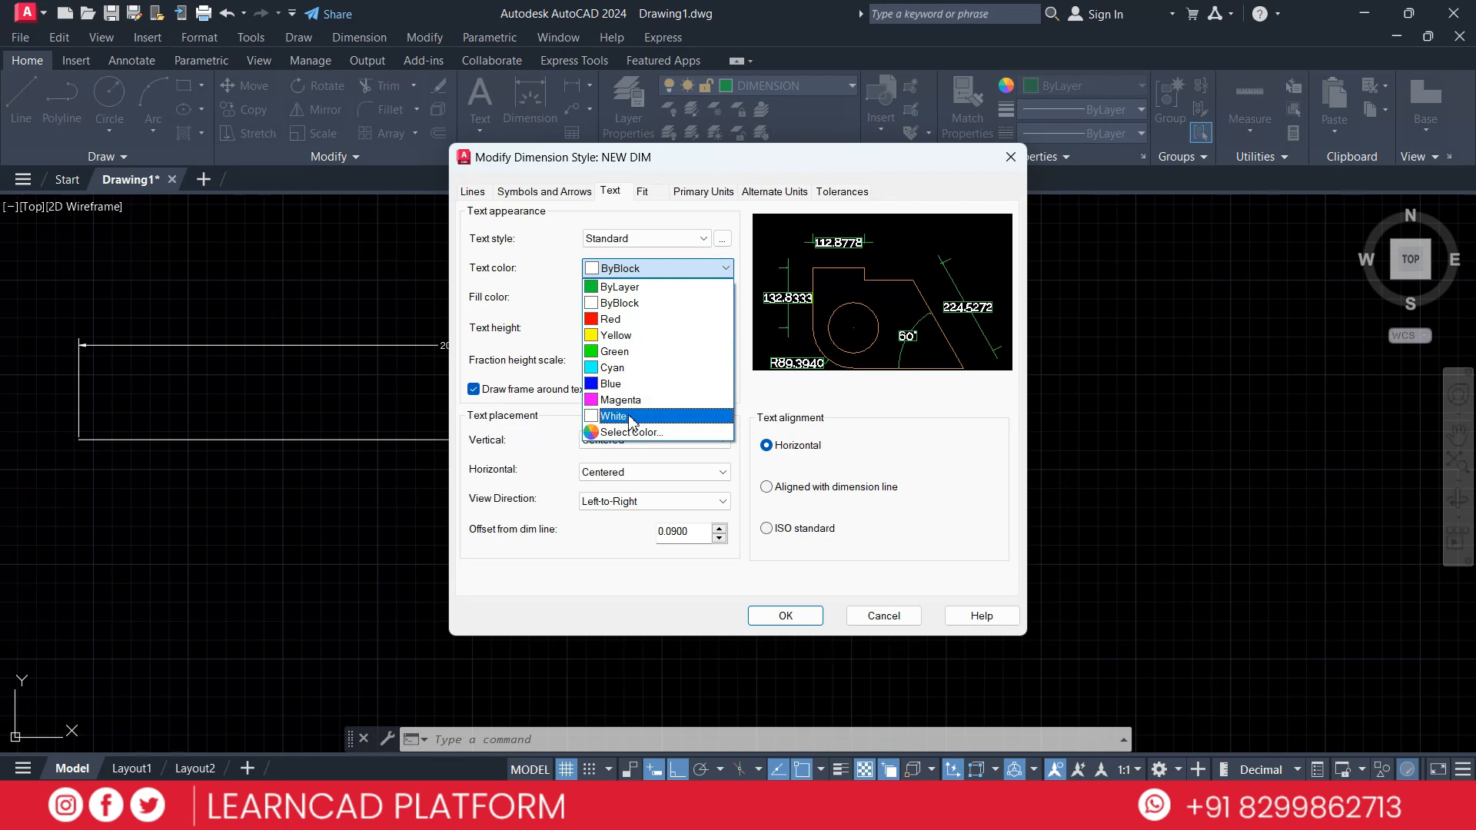
left_click(619, 286)
left_click(615, 298)
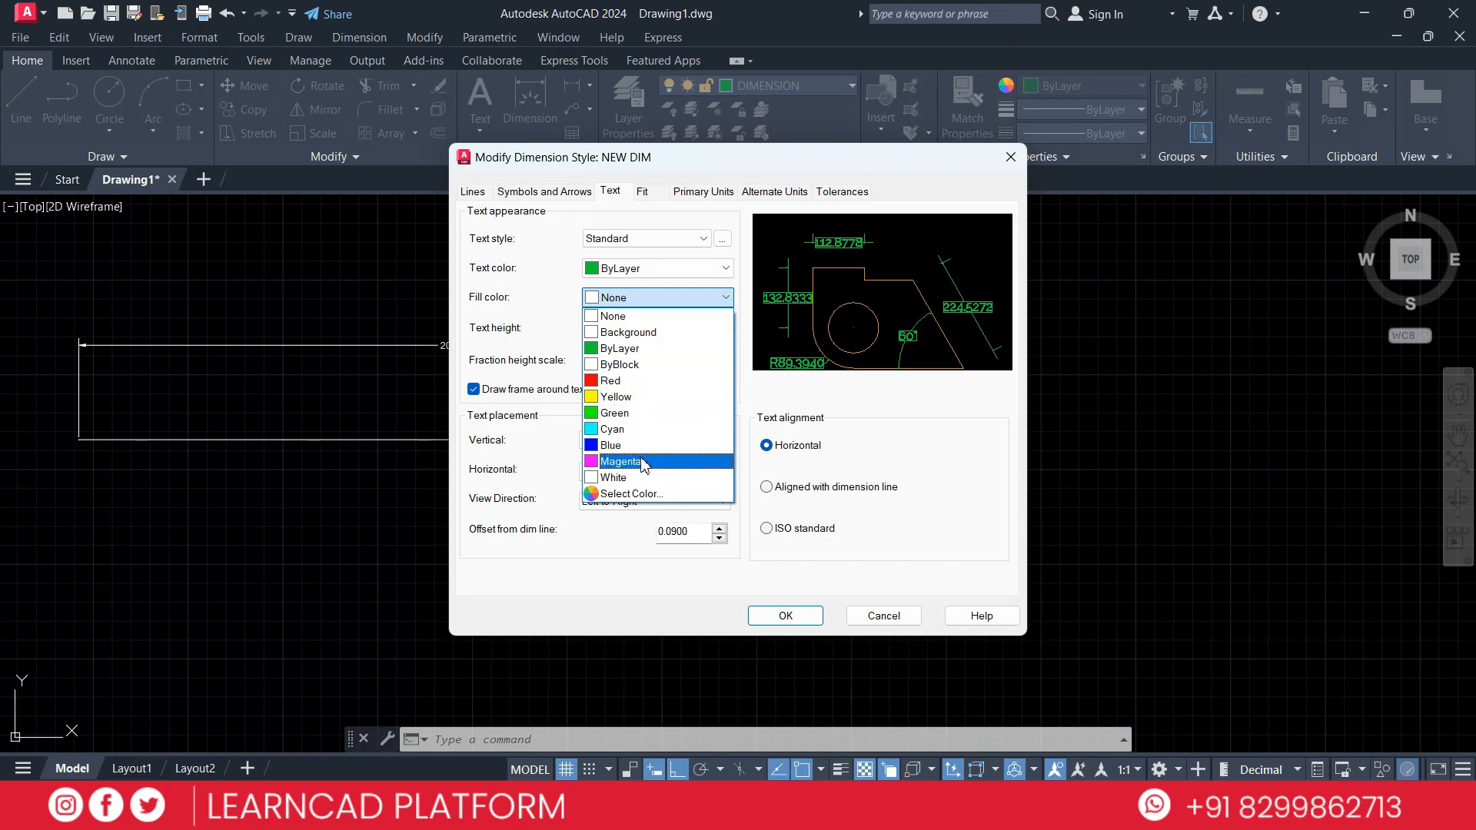
left_click(647, 318)
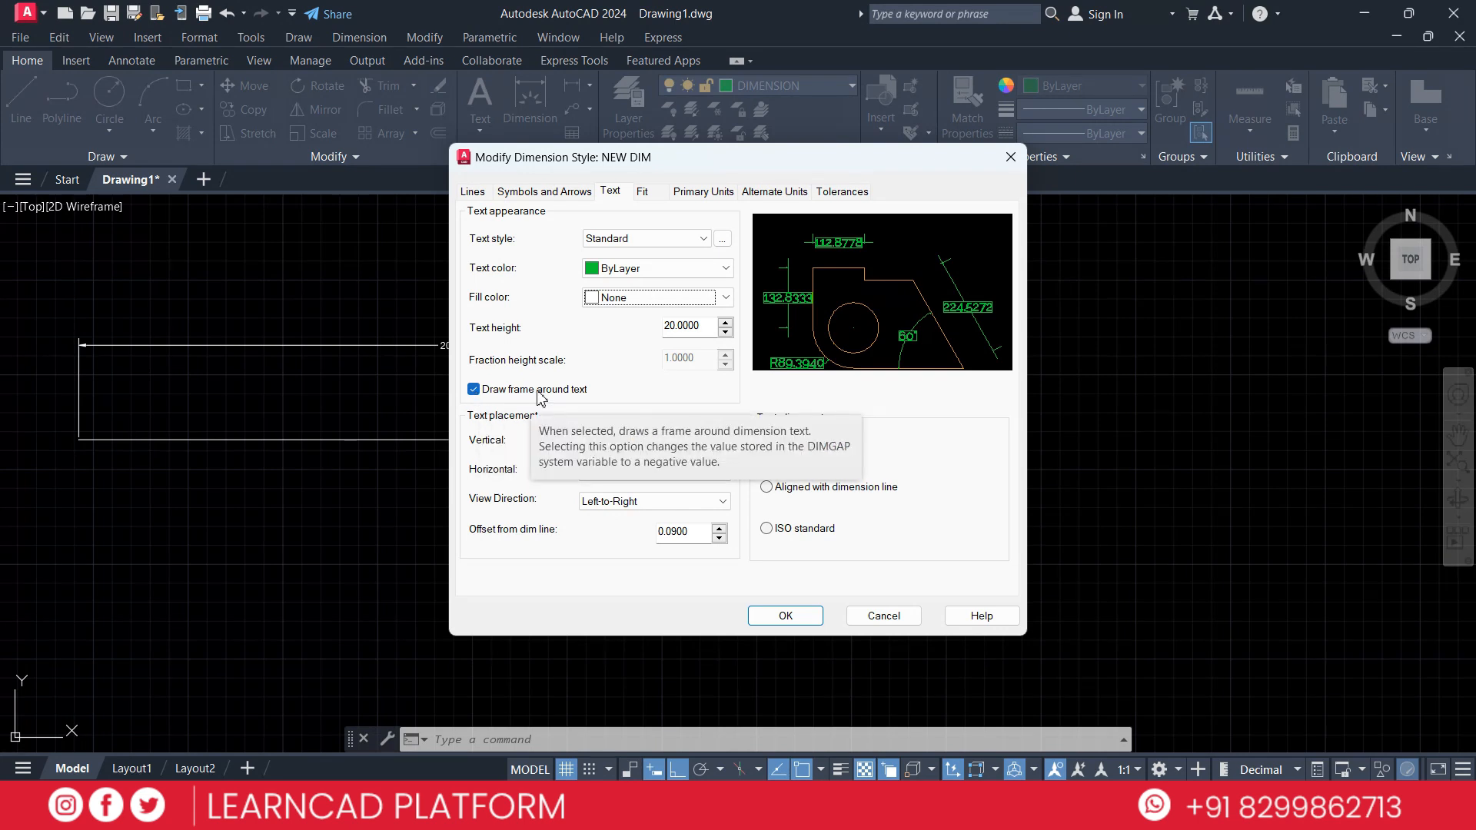
left_click(475, 390)
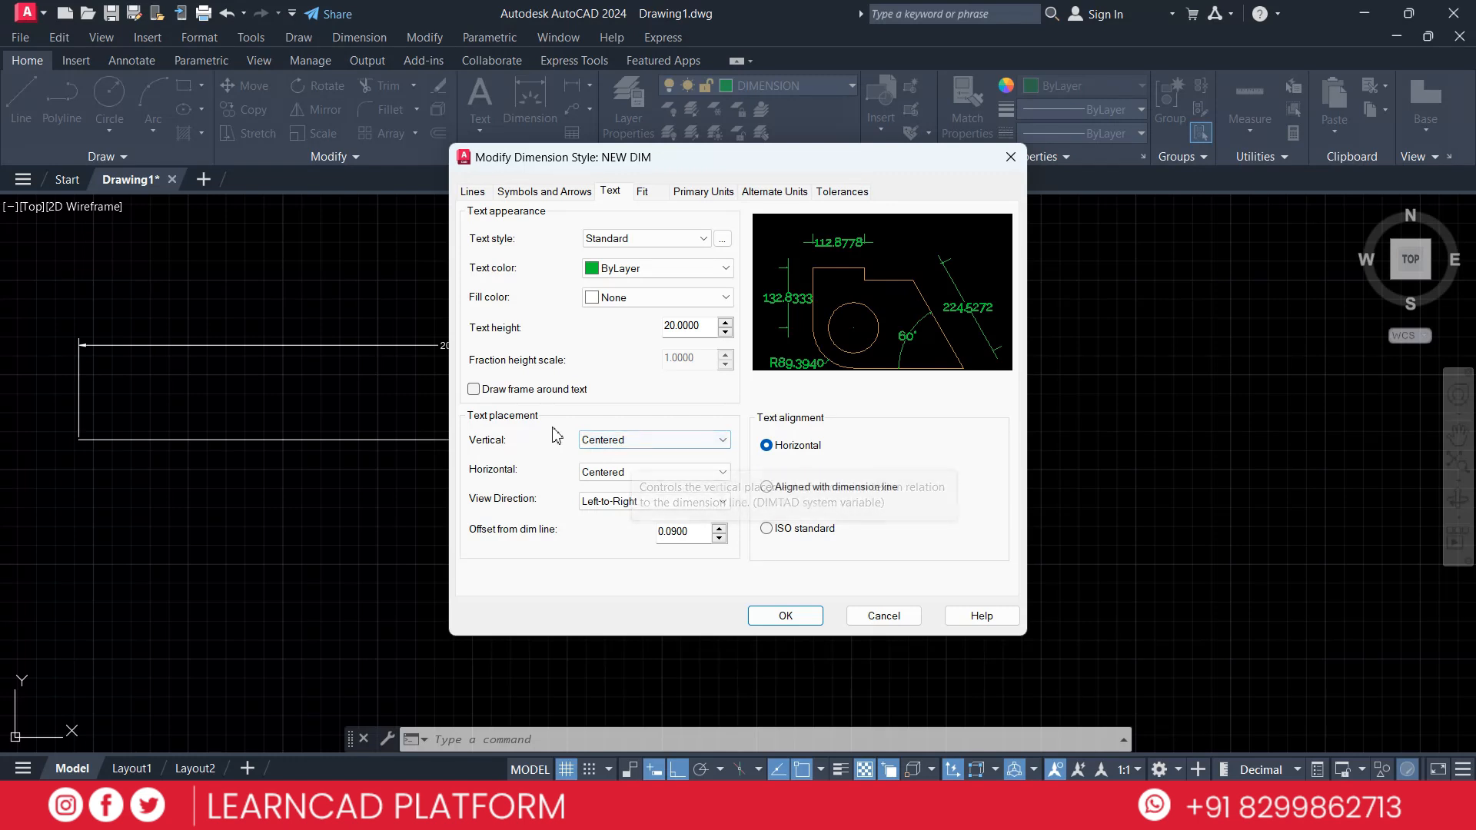
Set the text placement to Above vertically, Centered horizontally and Left-to-Right, with the text aligned with the dimension line.
left_click(617, 444)
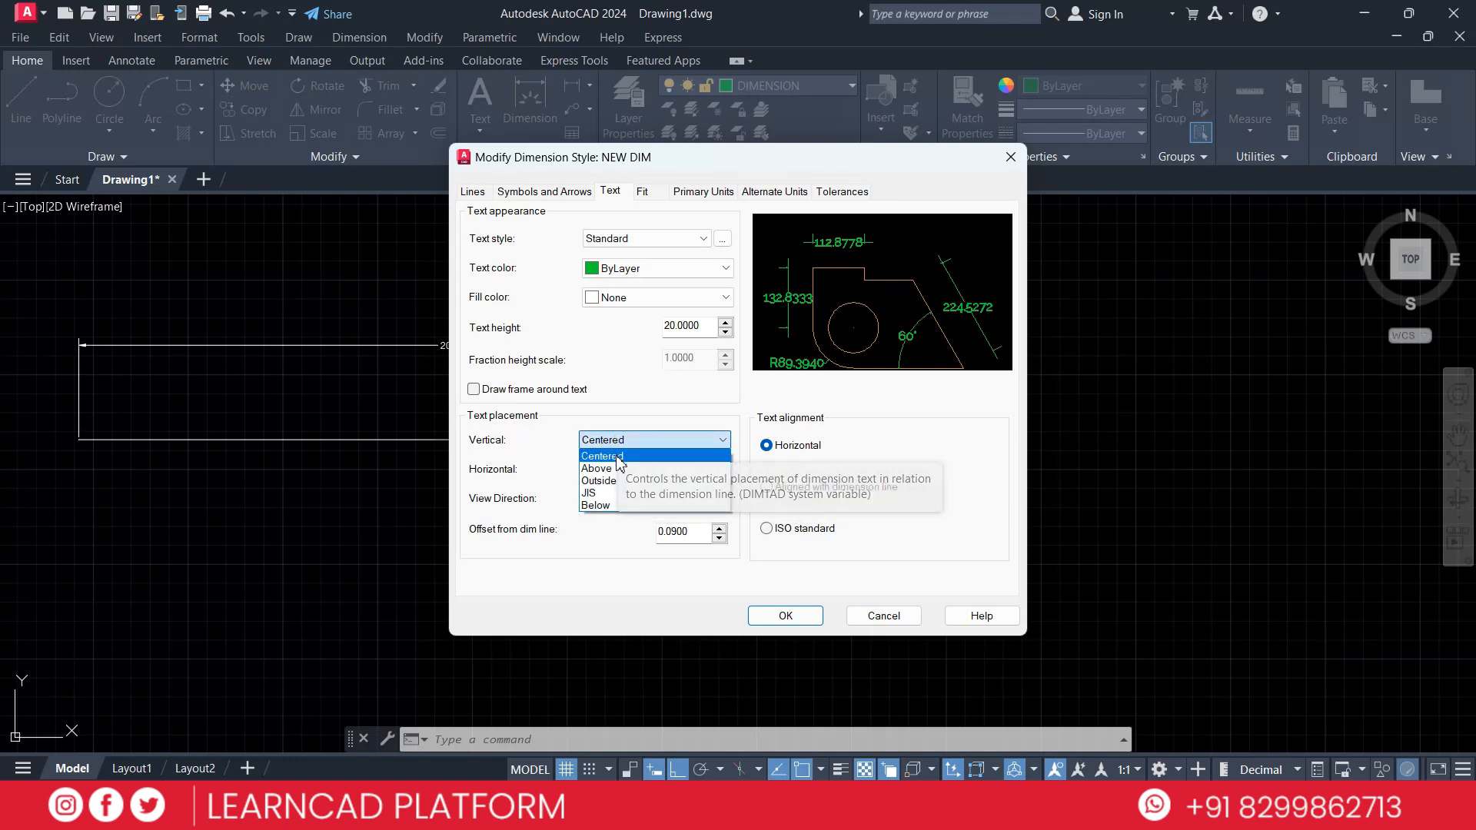
left_click(614, 468)
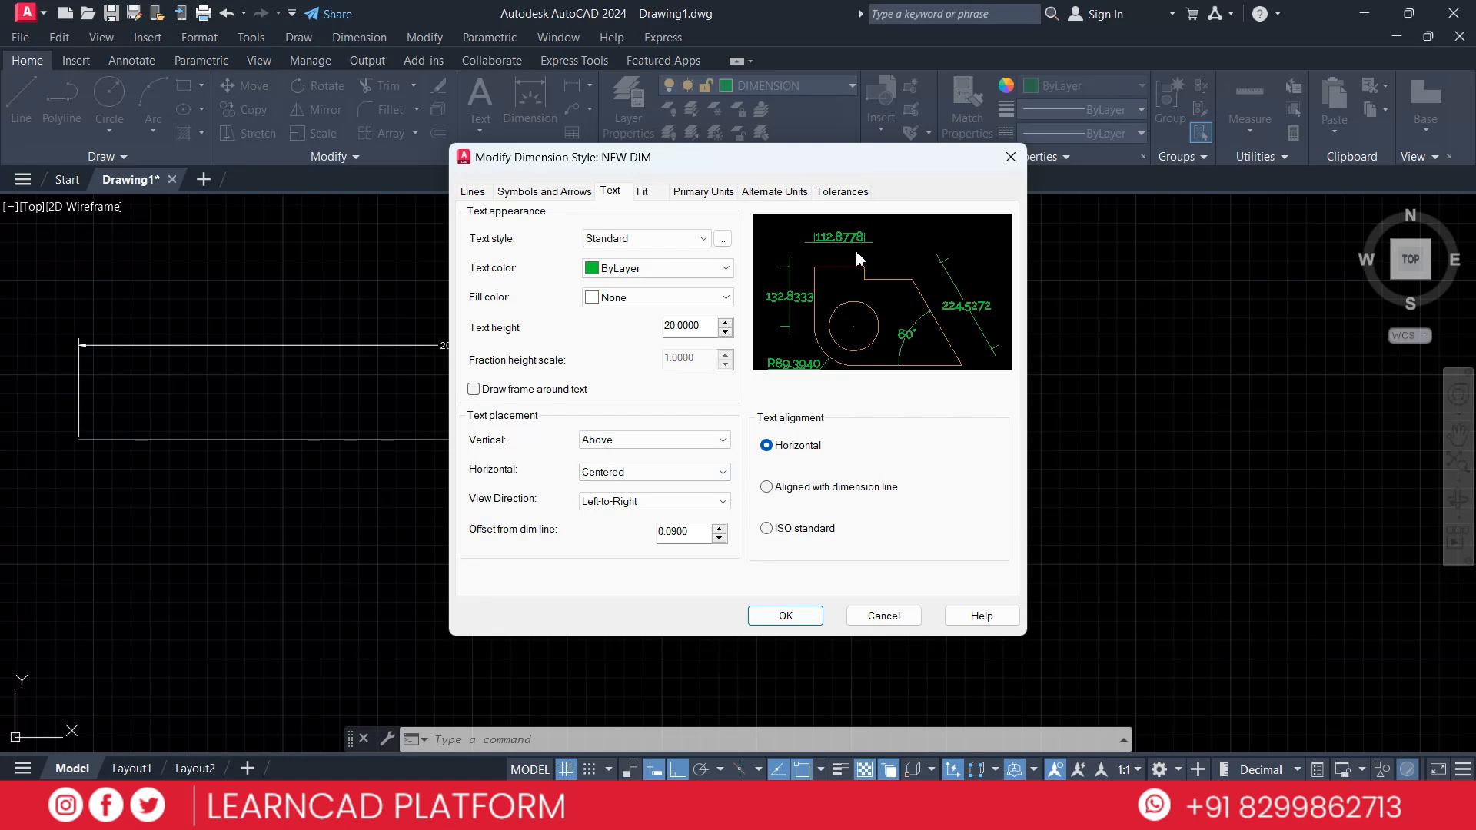
left_click(631, 473)
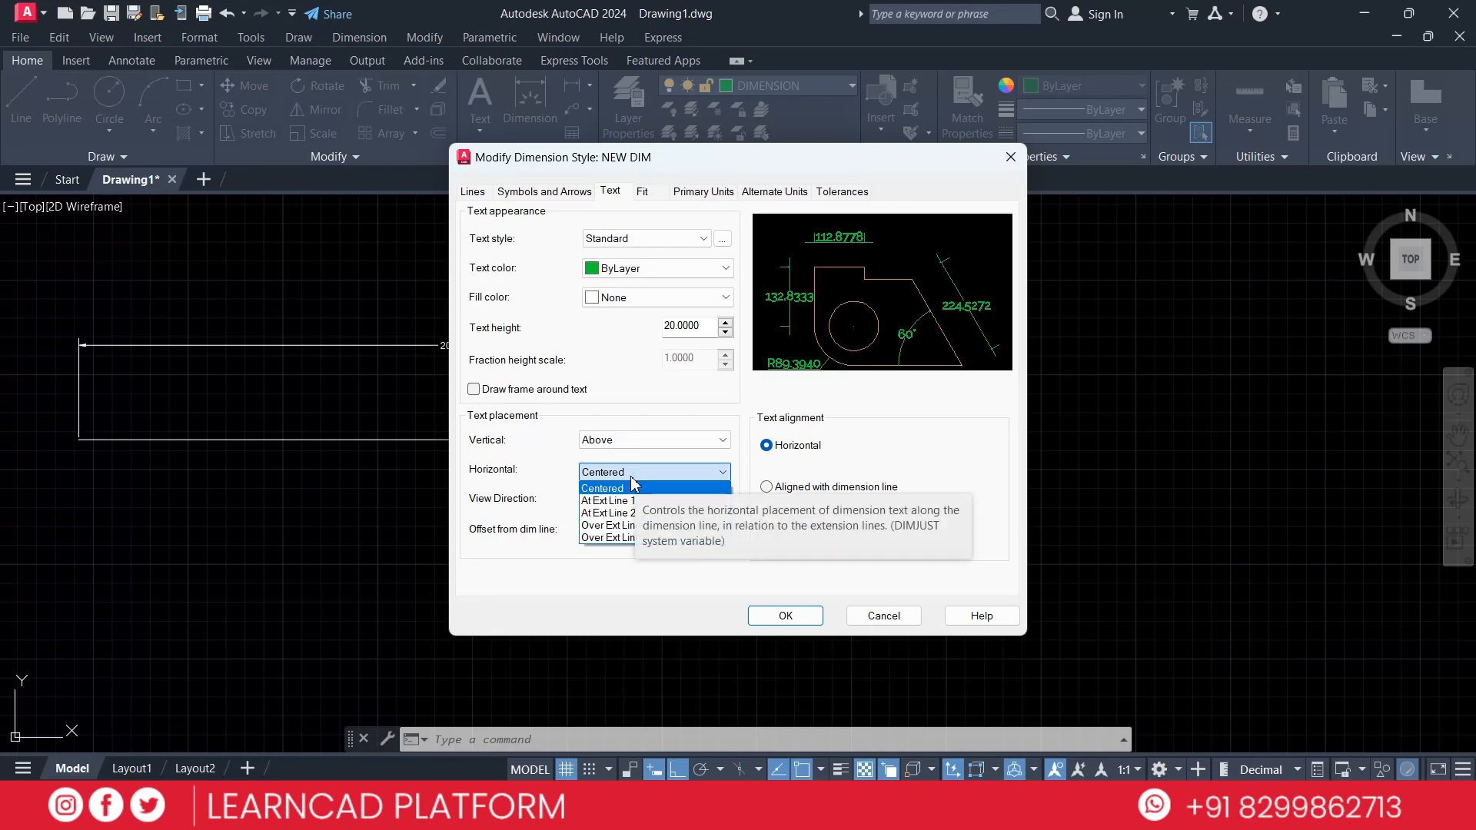
left_click(631, 488)
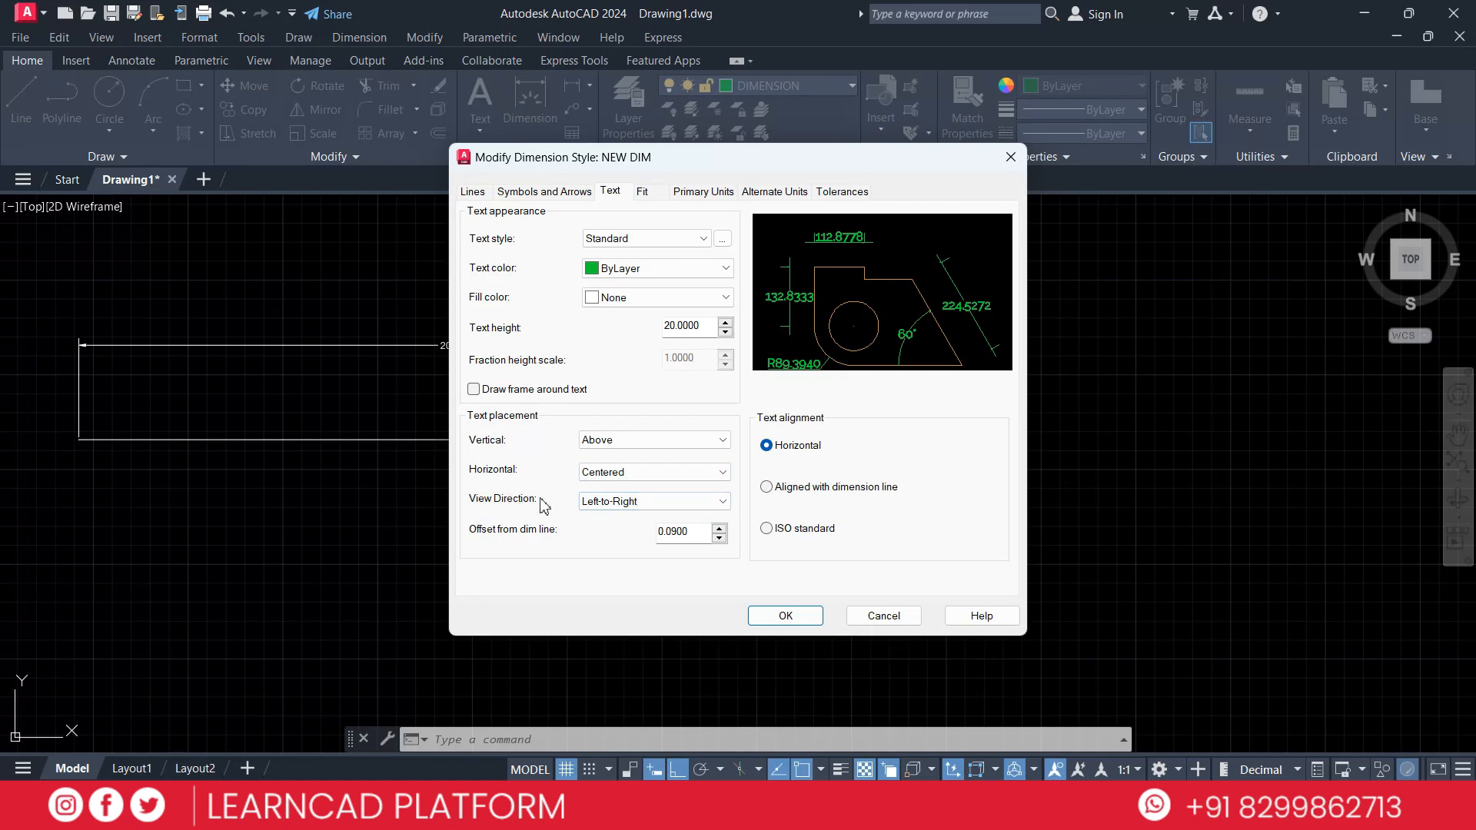
left_click(633, 501)
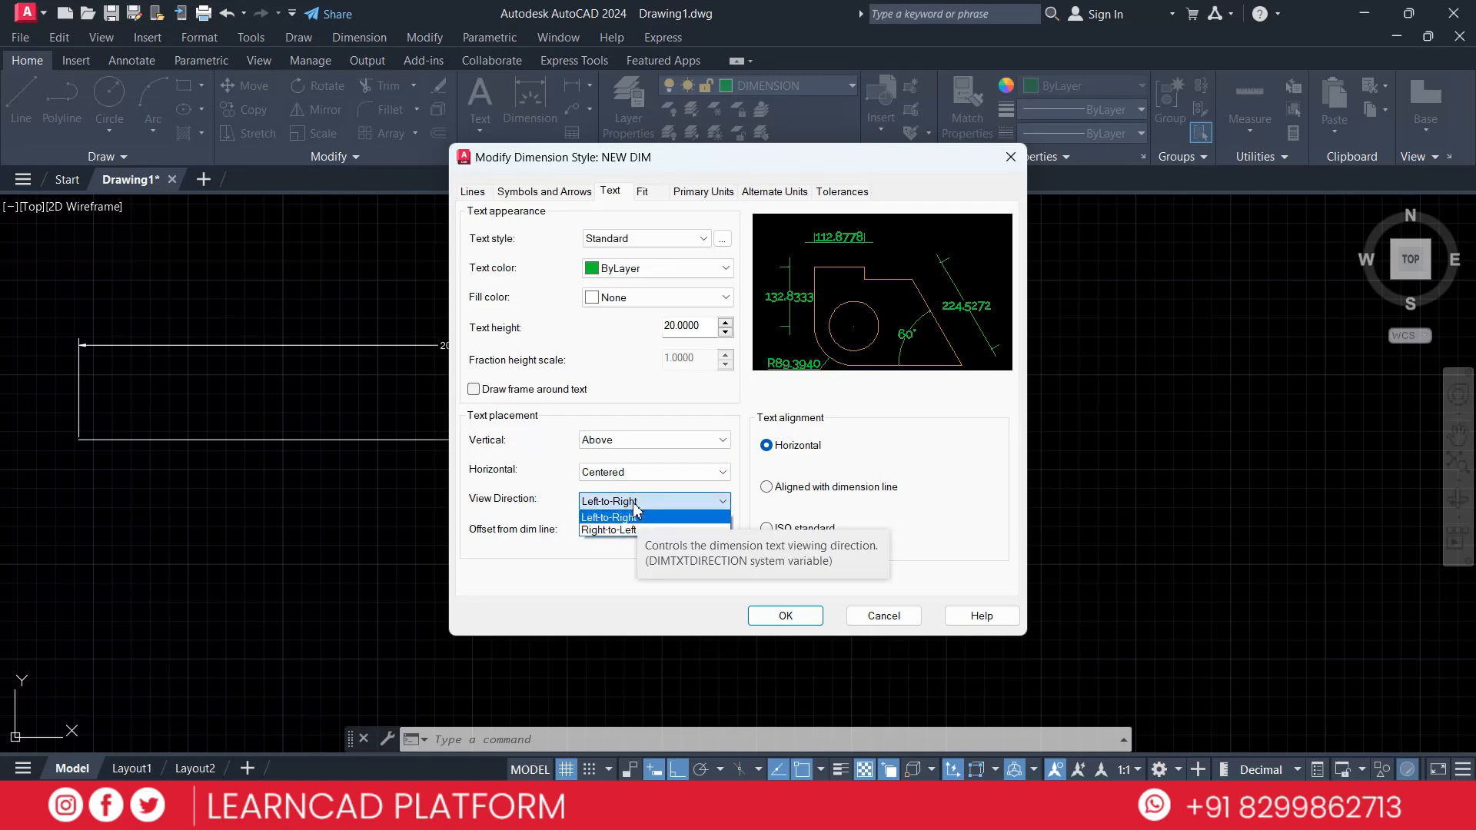
left_click(635, 516)
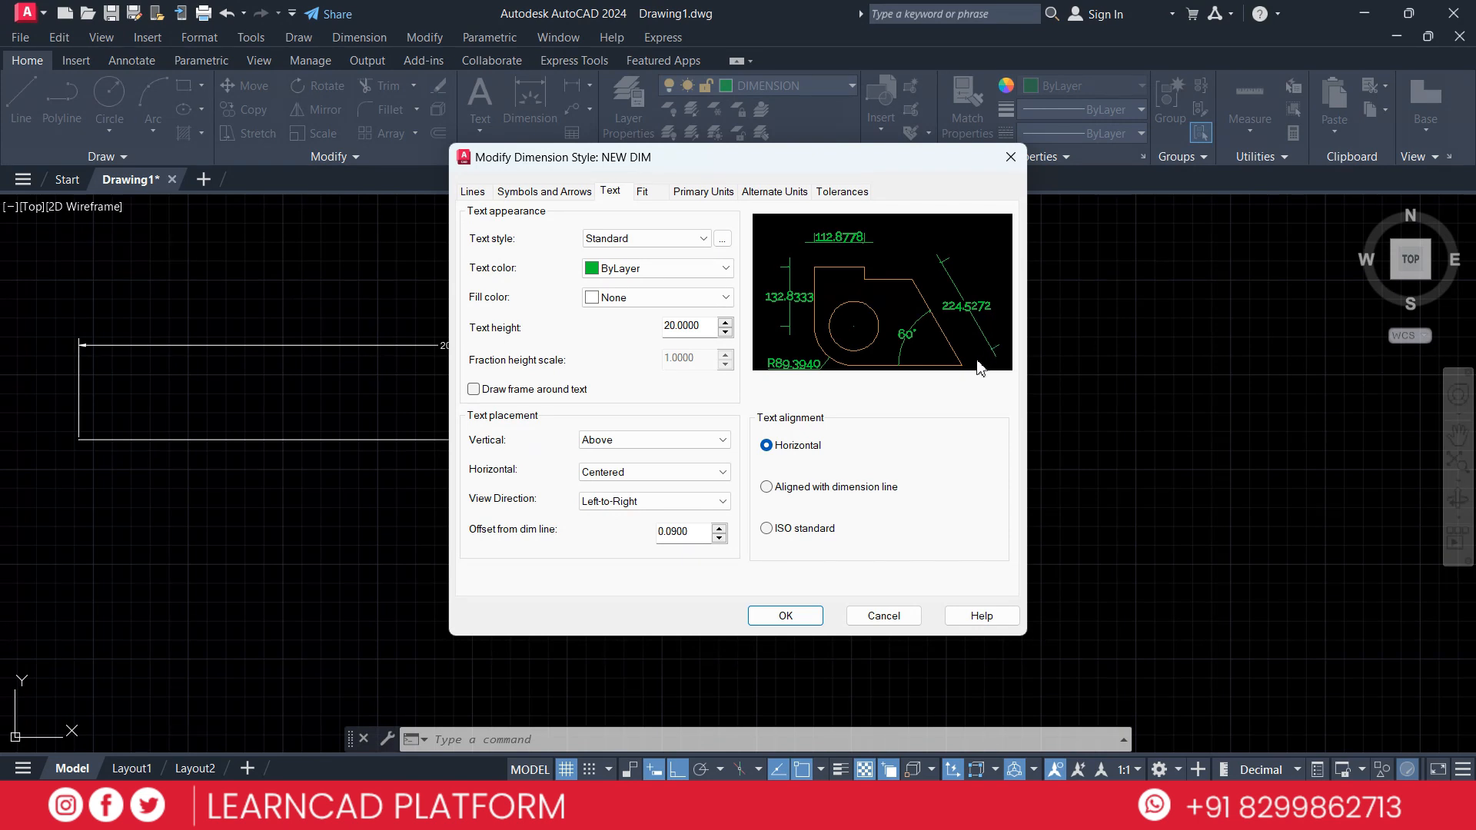
left_click(825, 489)
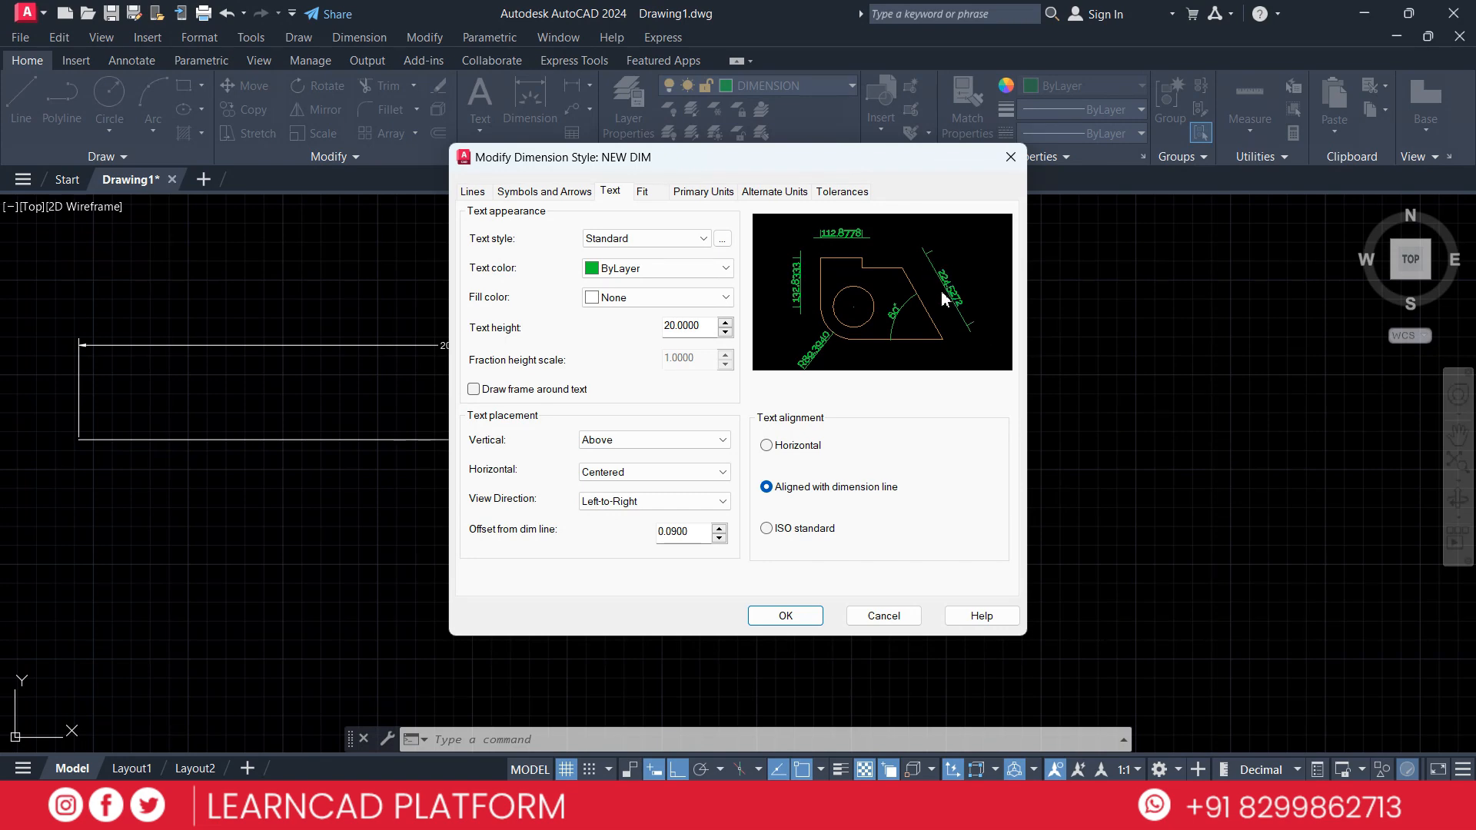
Set the linear dimension unit format to Decimal with a precision of 0.0.
left_click(645, 192)
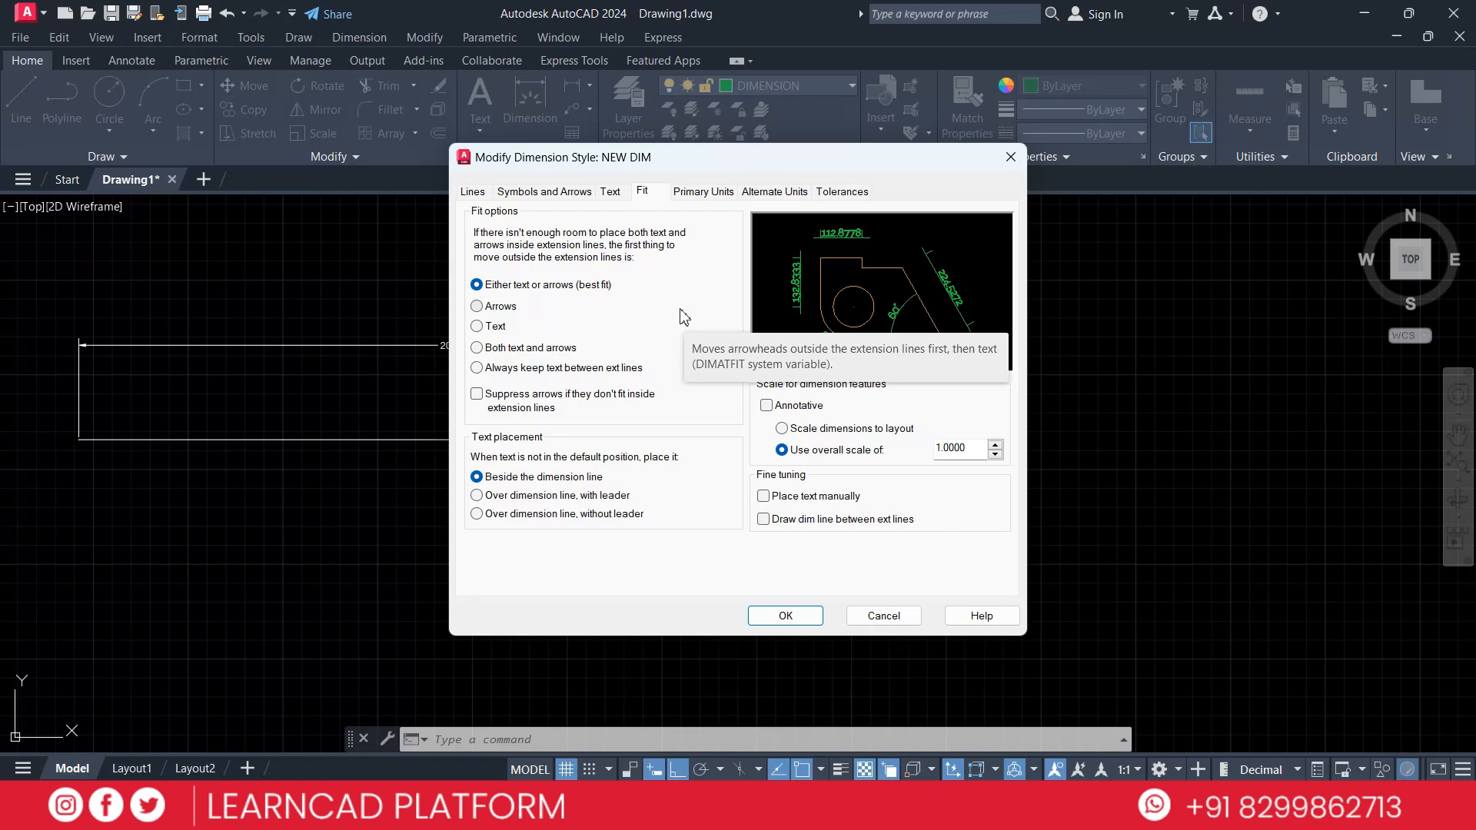
left_click(713, 195)
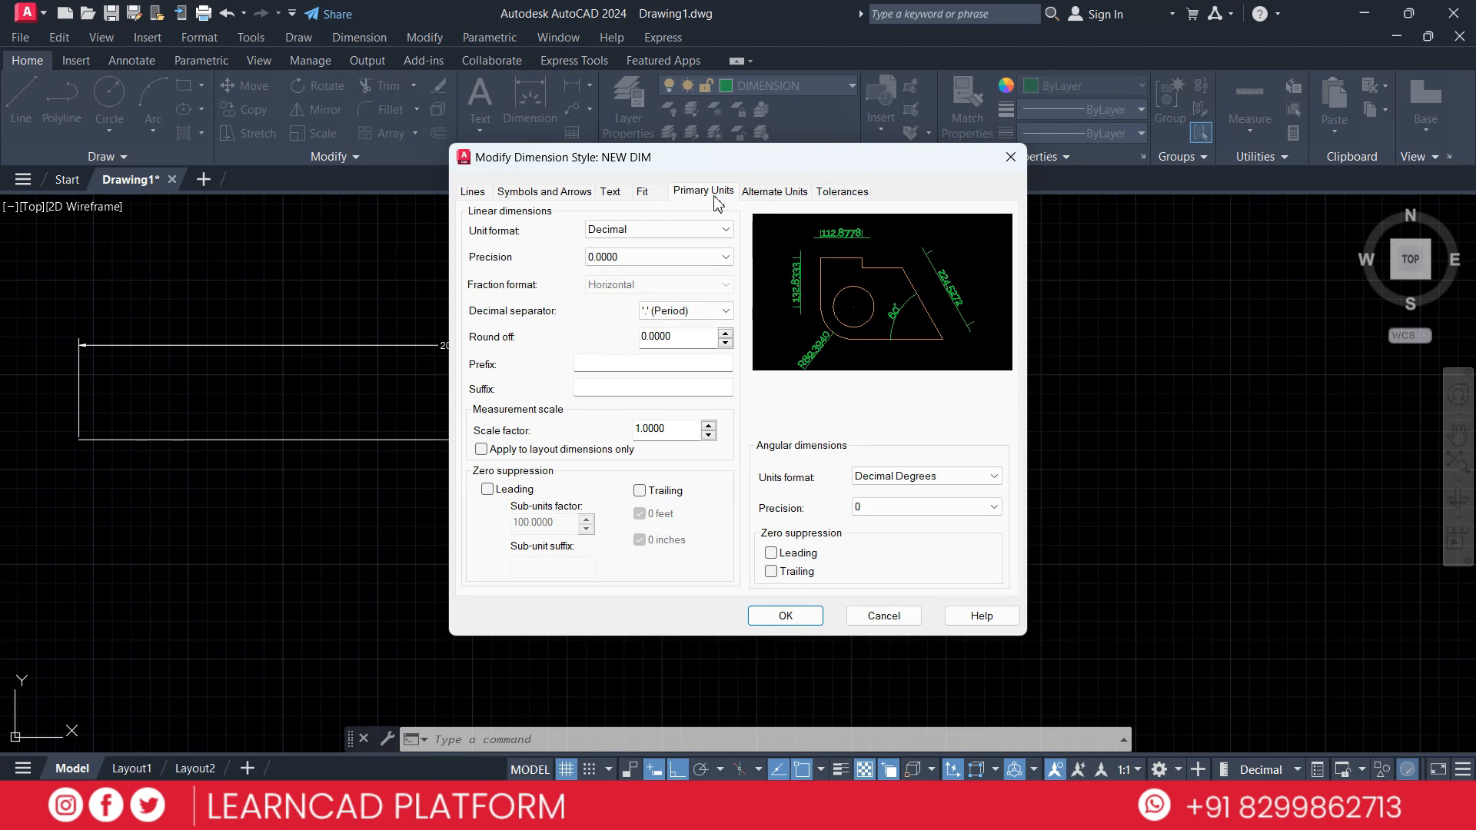
left_click(675, 233)
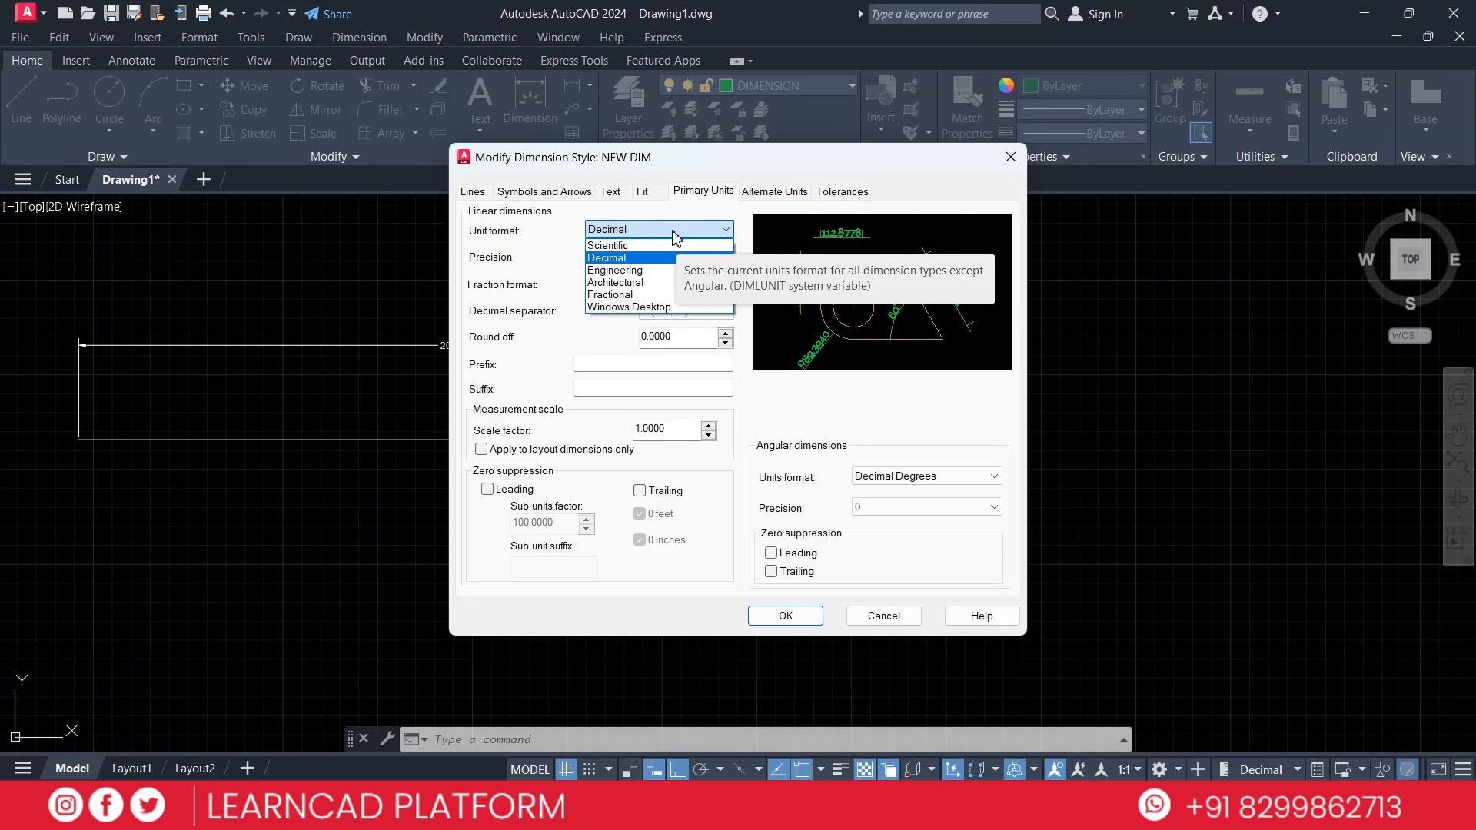
left_click(675, 235)
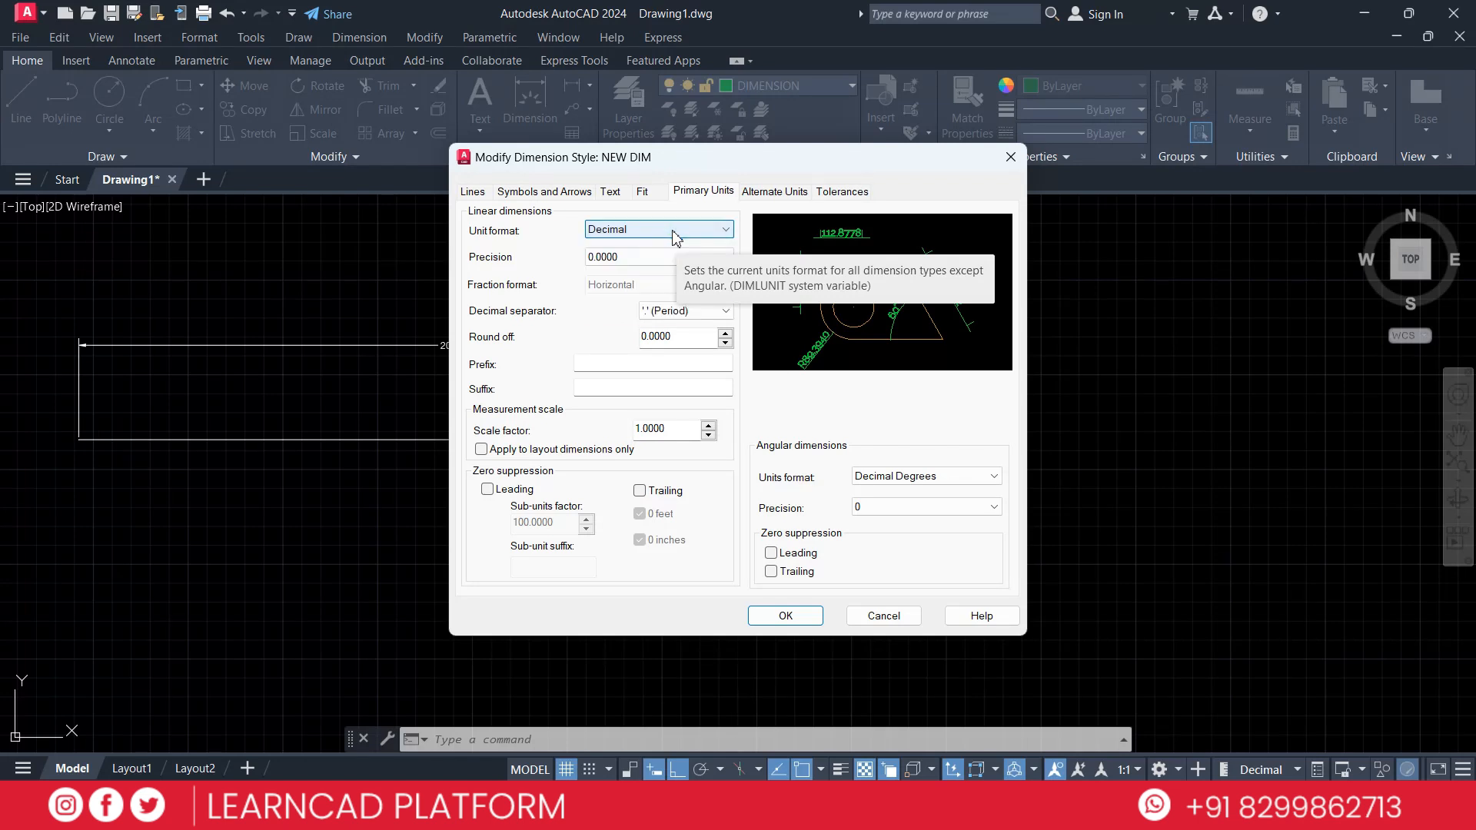
left_click(675, 233)
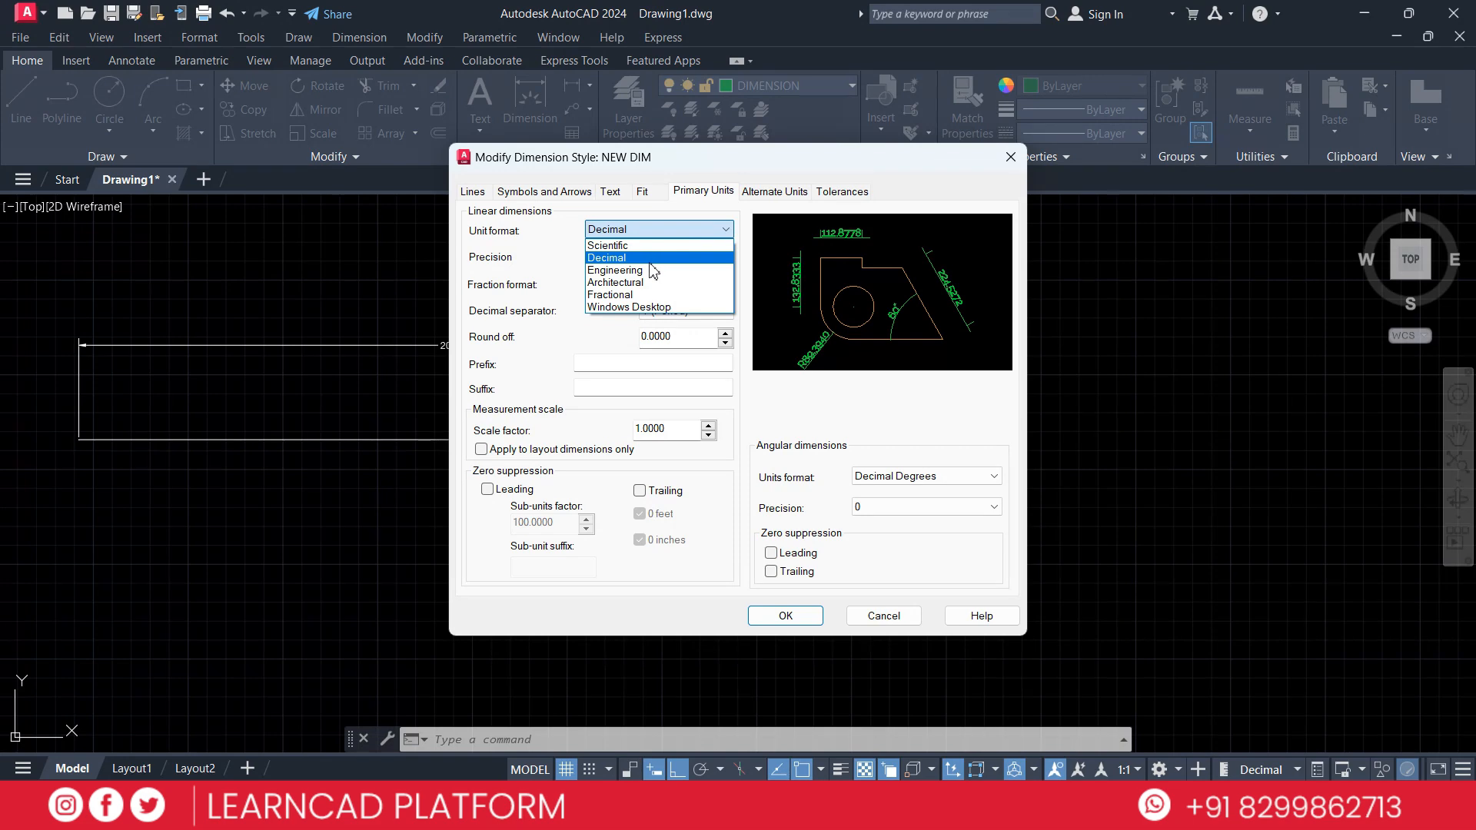
left_click(652, 258)
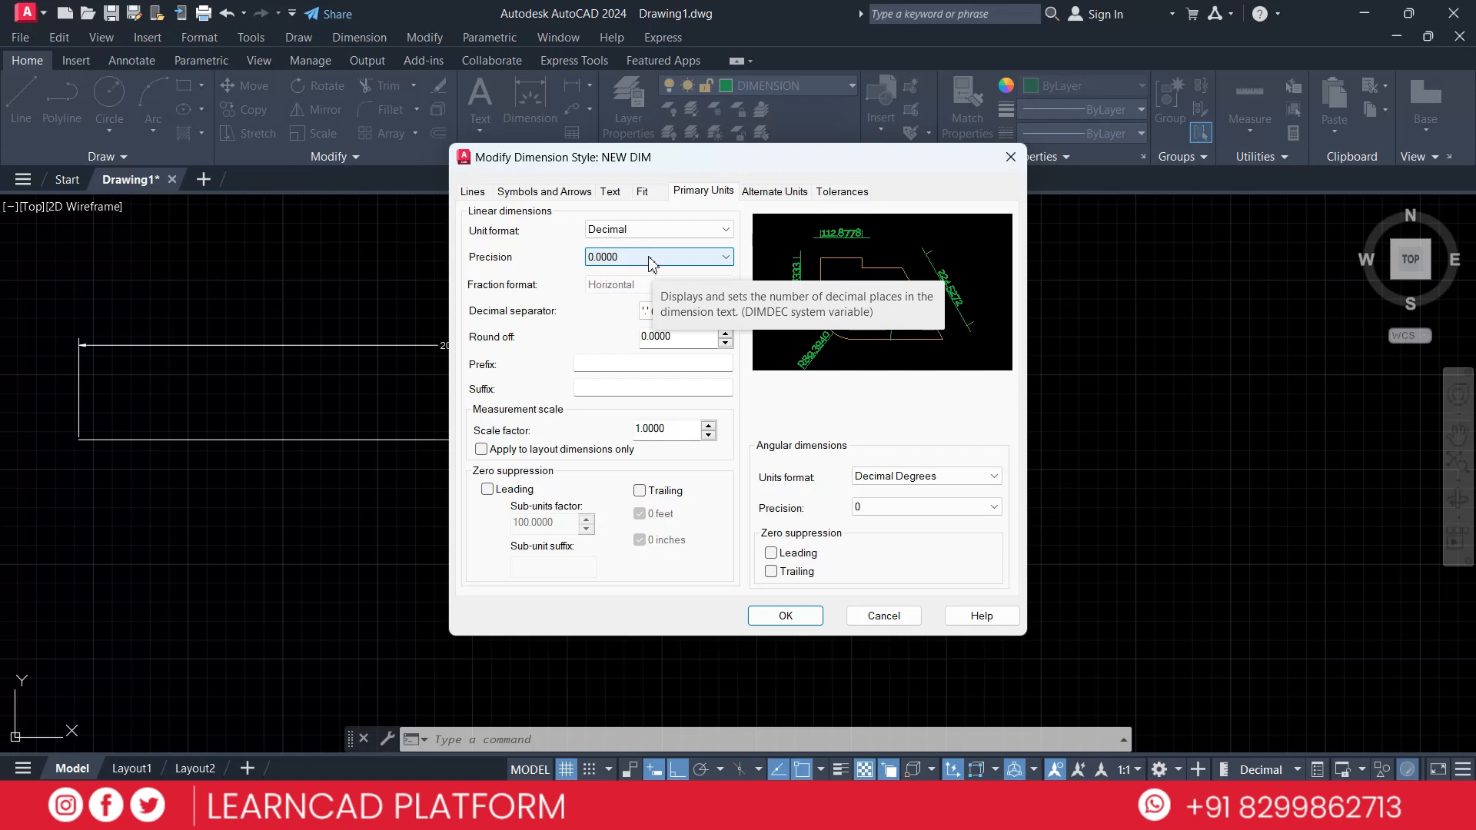
left_click(649, 258)
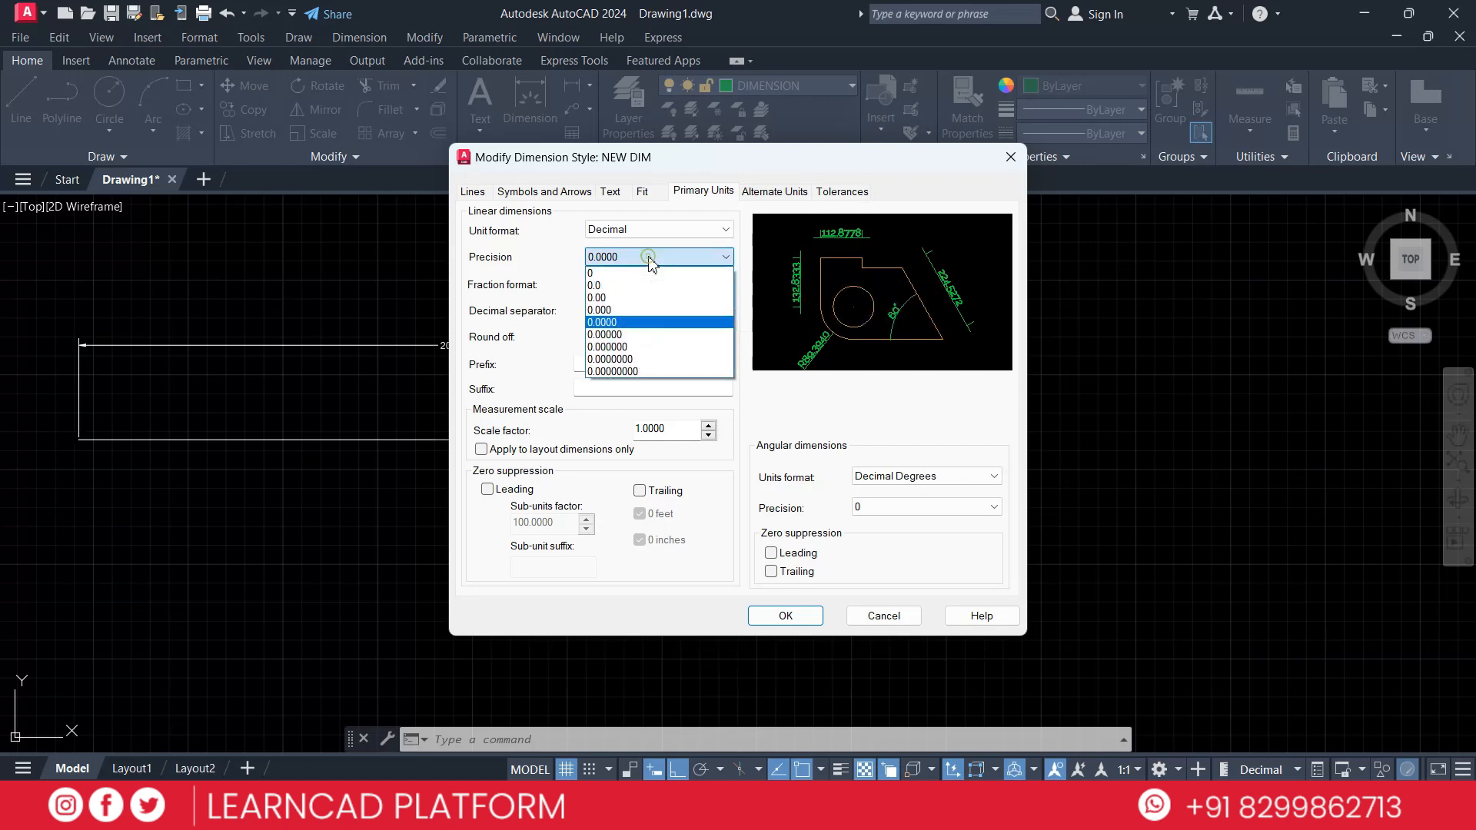
left_click(628, 284)
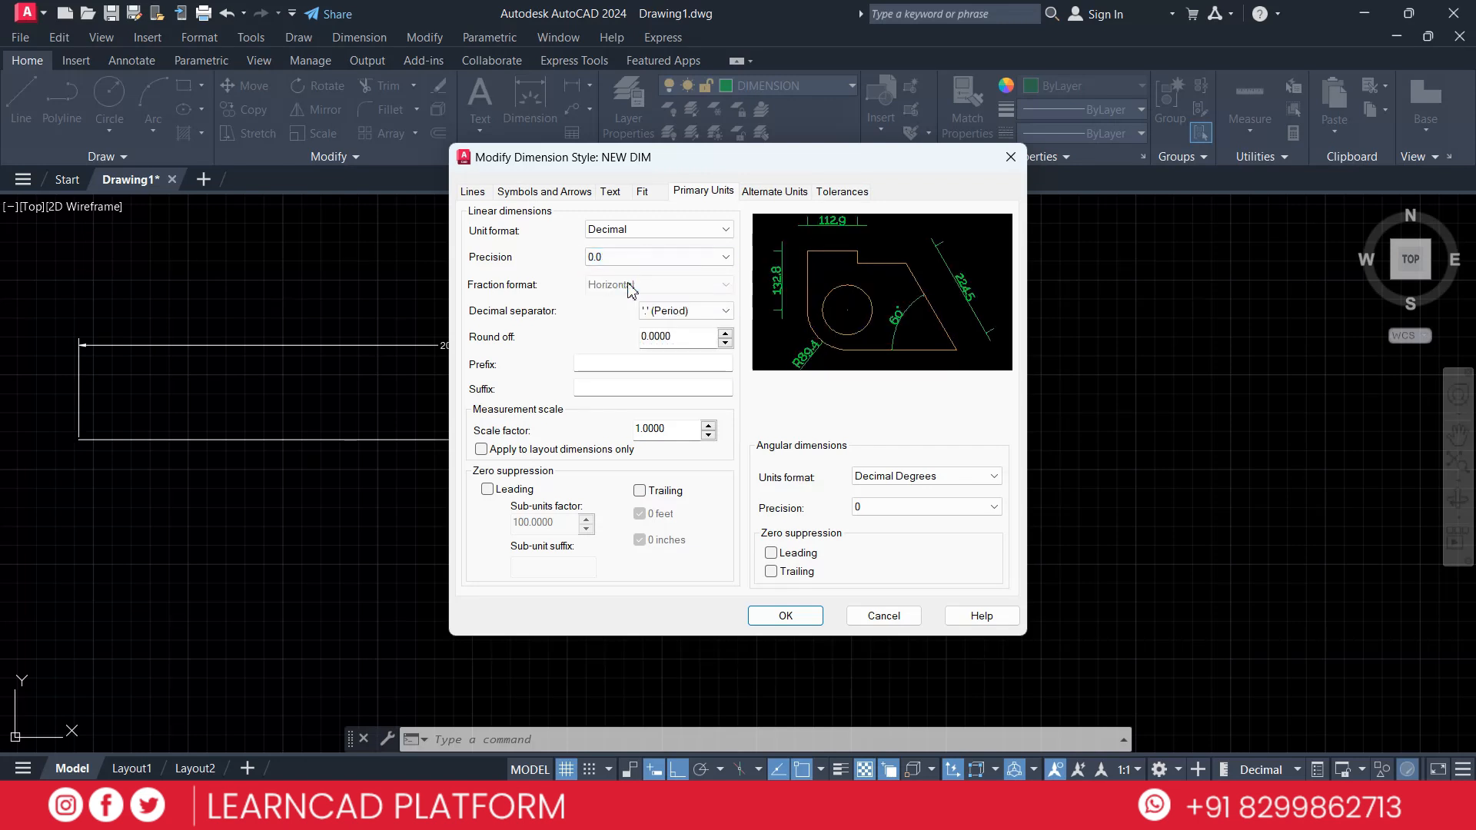
left_click(628, 258)
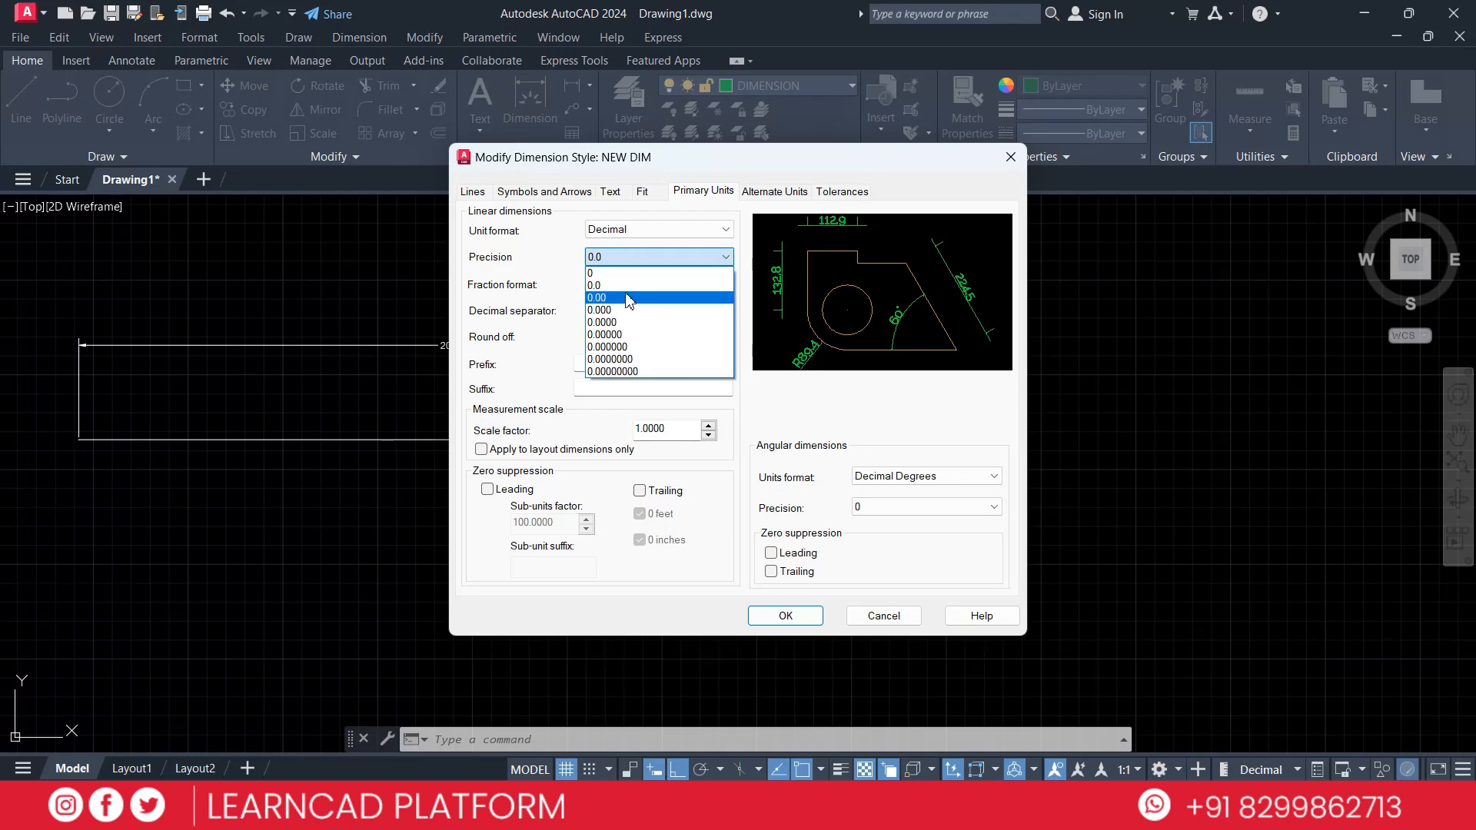
left_click(632, 286)
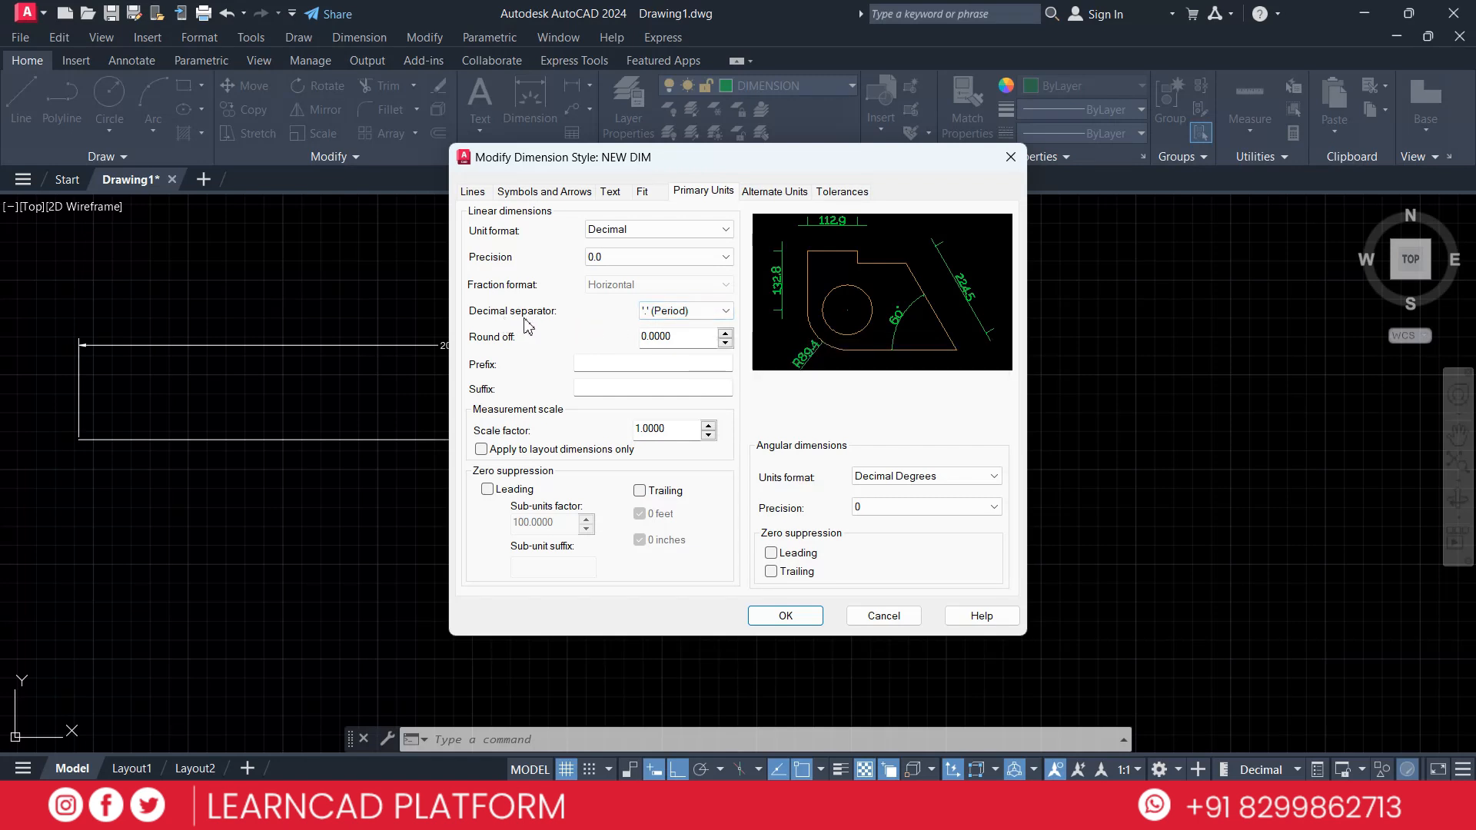
Set the decimal separator to Period and the linear dimension round-off to 0.
left_click(686, 311)
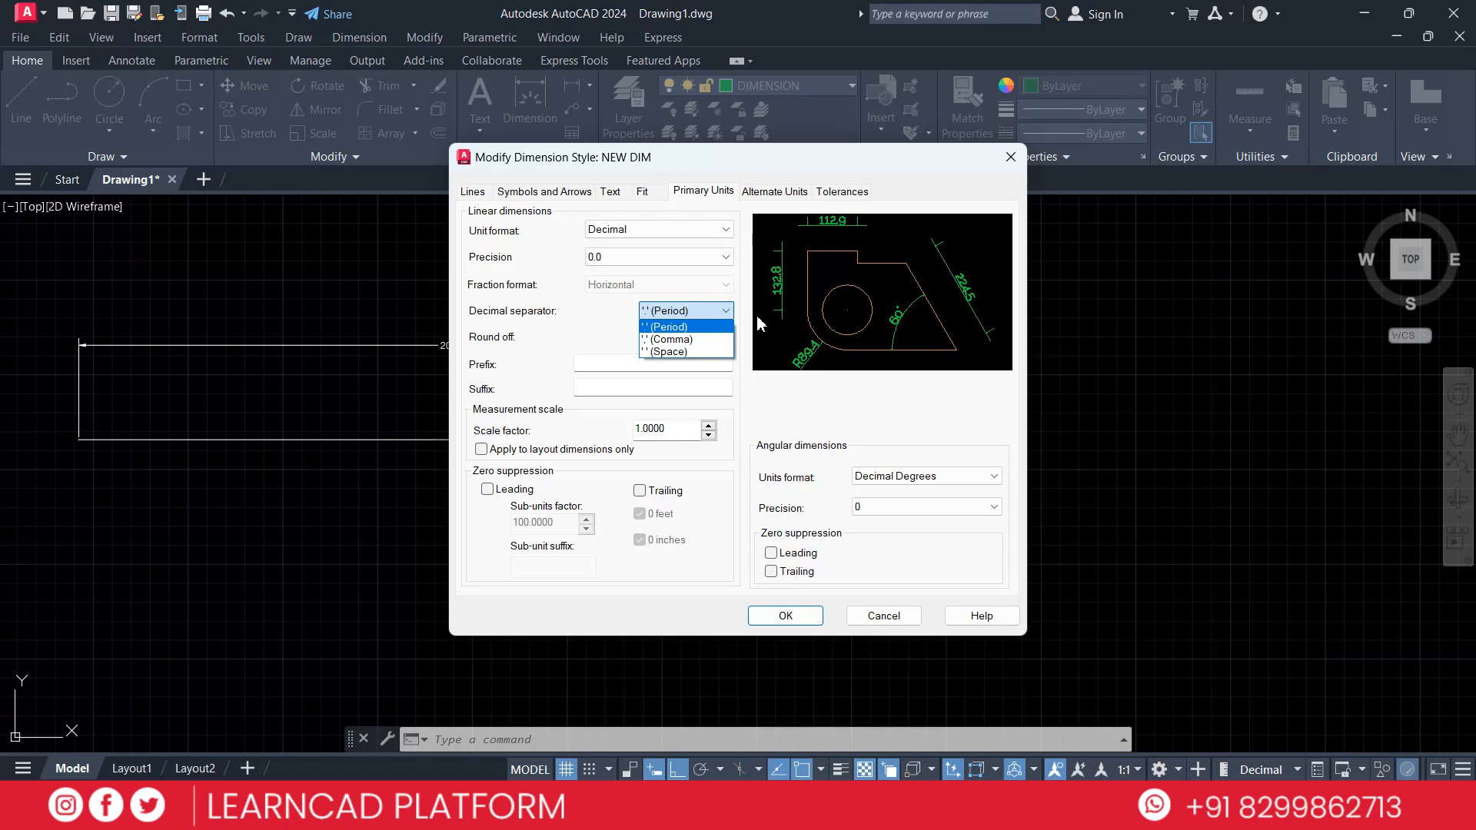
left_click(706, 332)
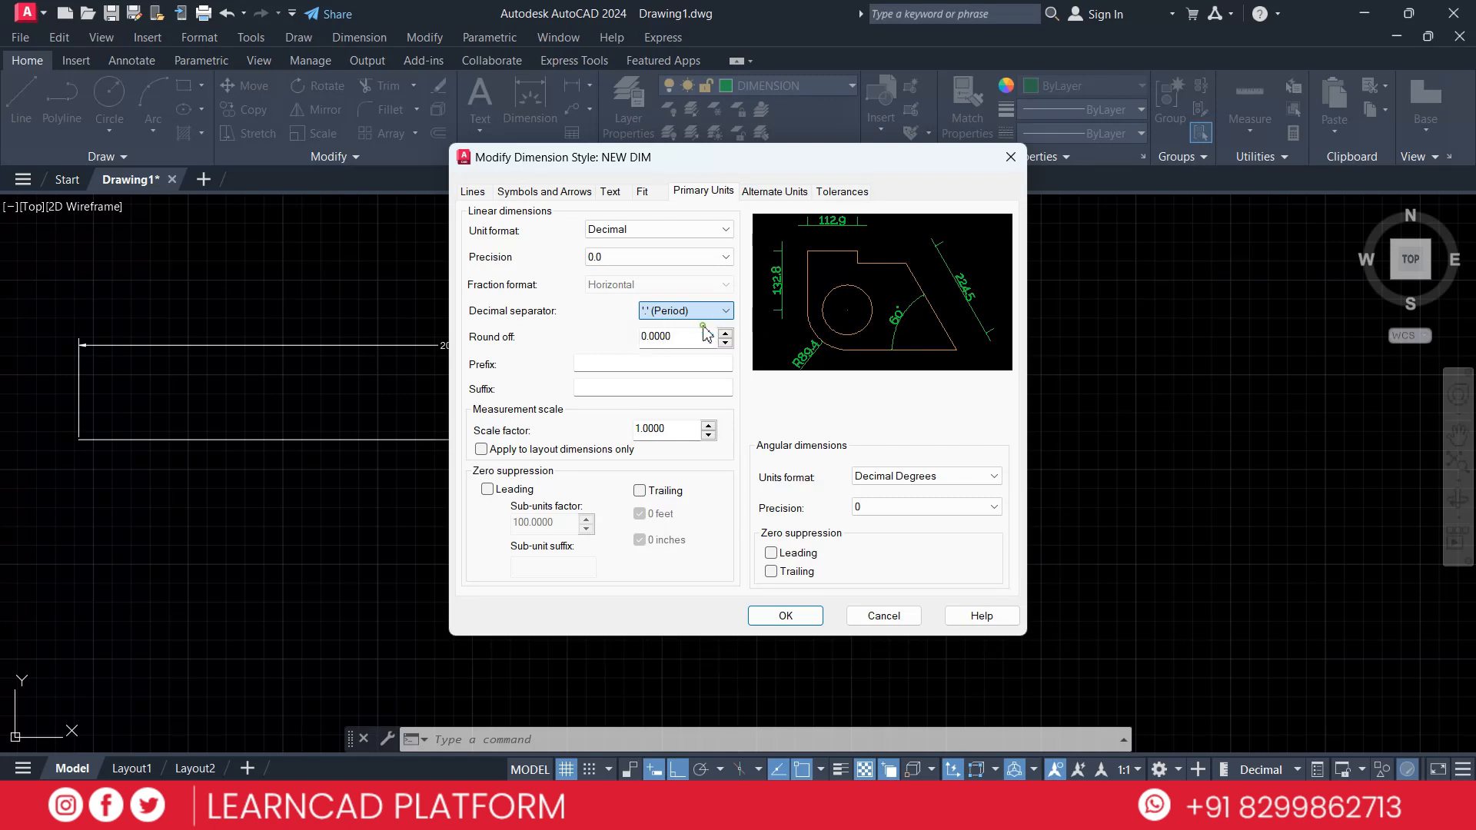
key("Tab")
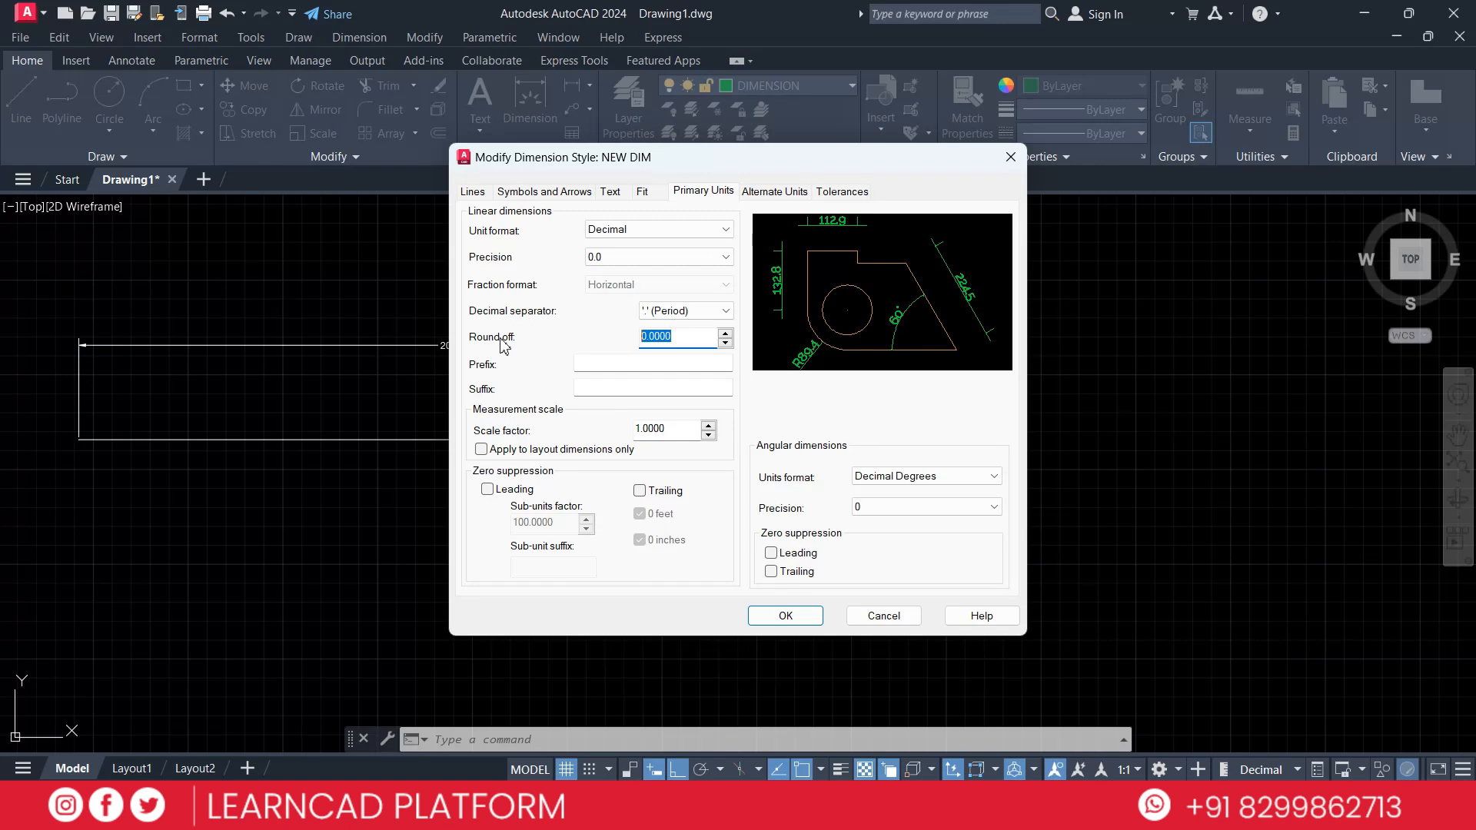
left_click(695, 338)
key("BackSpace")
key("BackSpace")
key("BackSpace")
type("0")
Try M as the prefix for the linear dimension text, and clear it again.
left_click(616, 367)
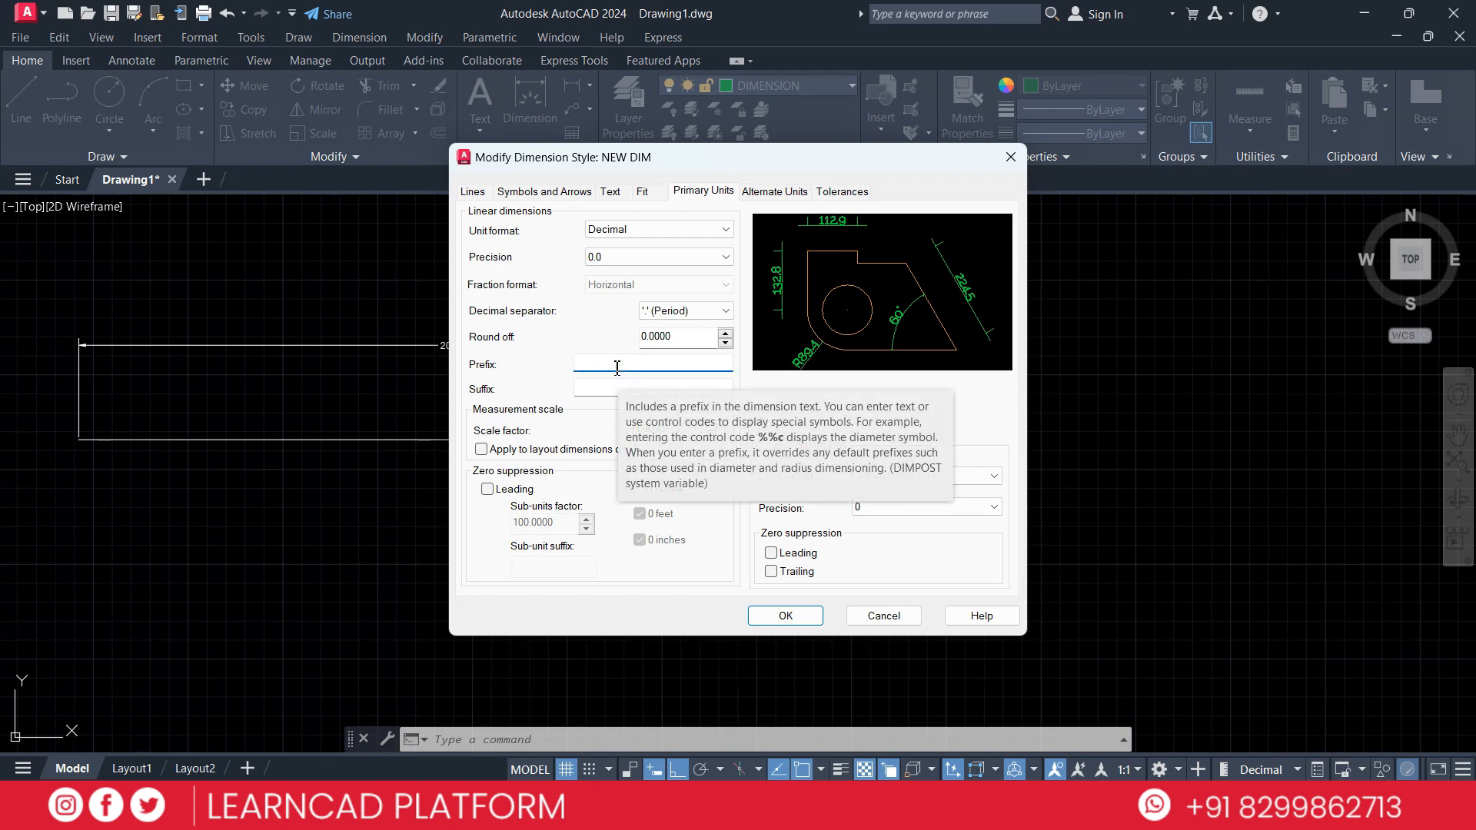
type("M")
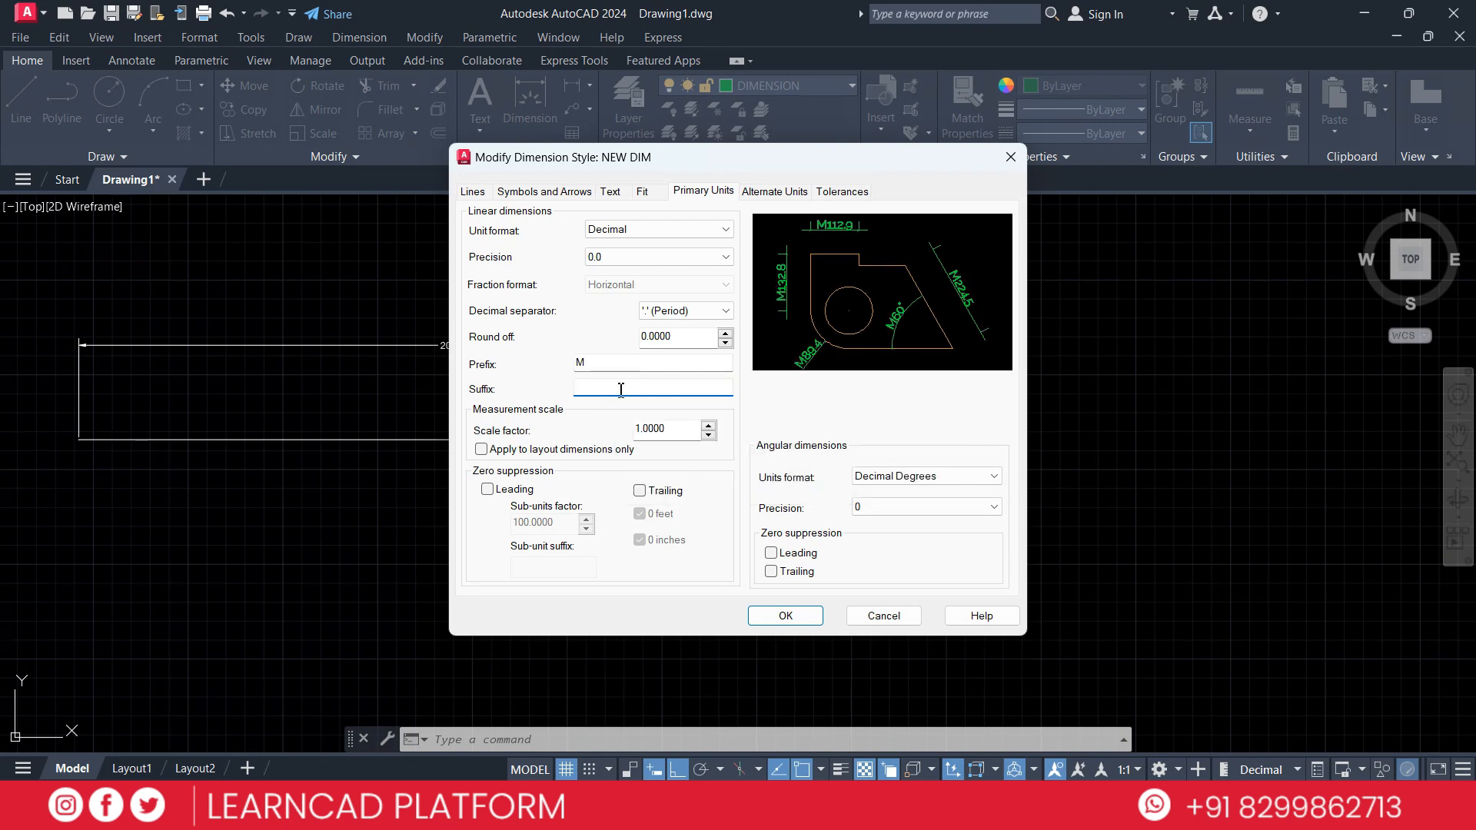
left_click(581, 363)
key("BackSpace")
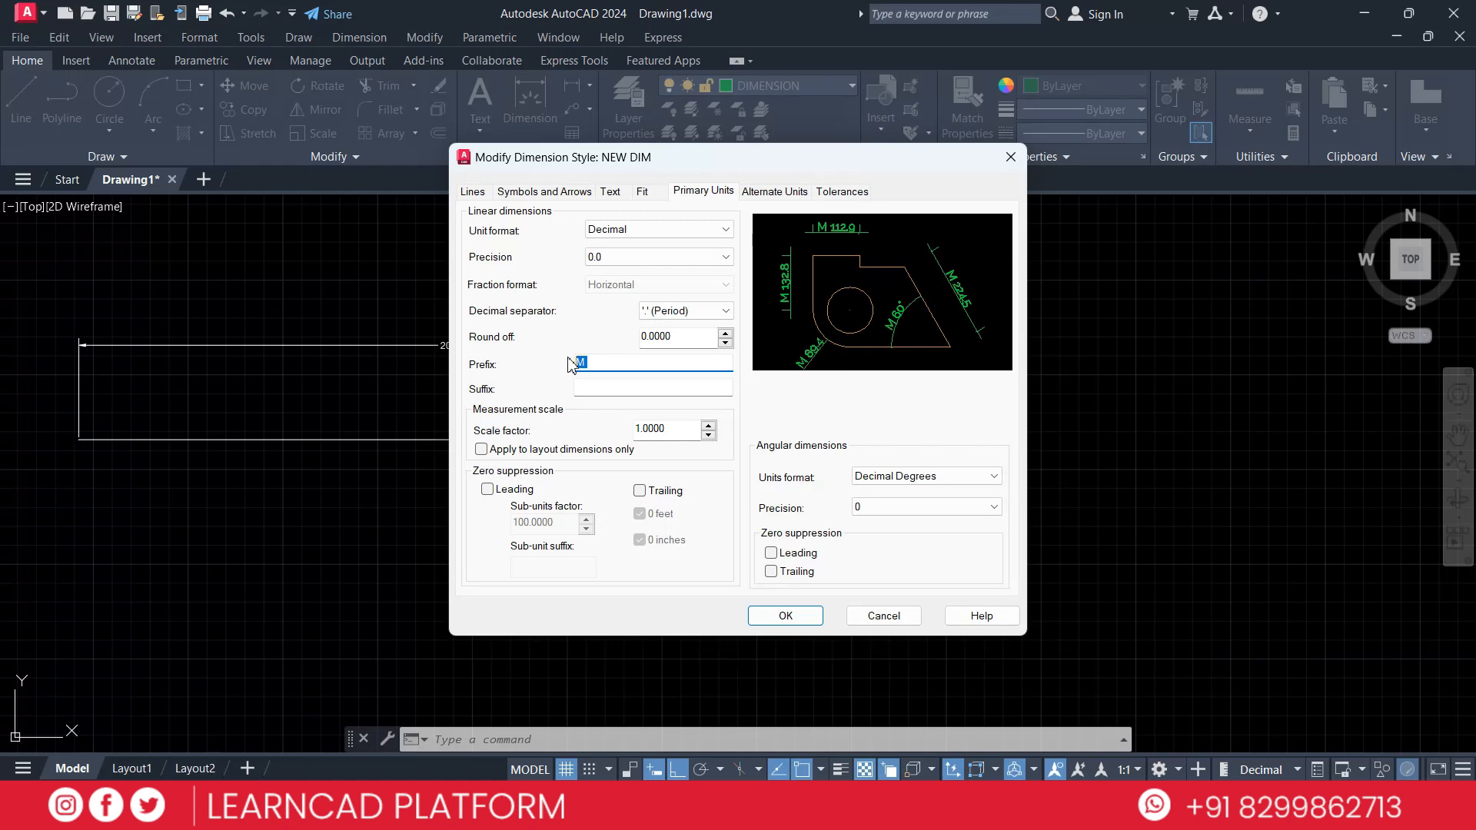
Try MM as the suffix for the linear dimension text, and clear it again.
left_click(616, 388)
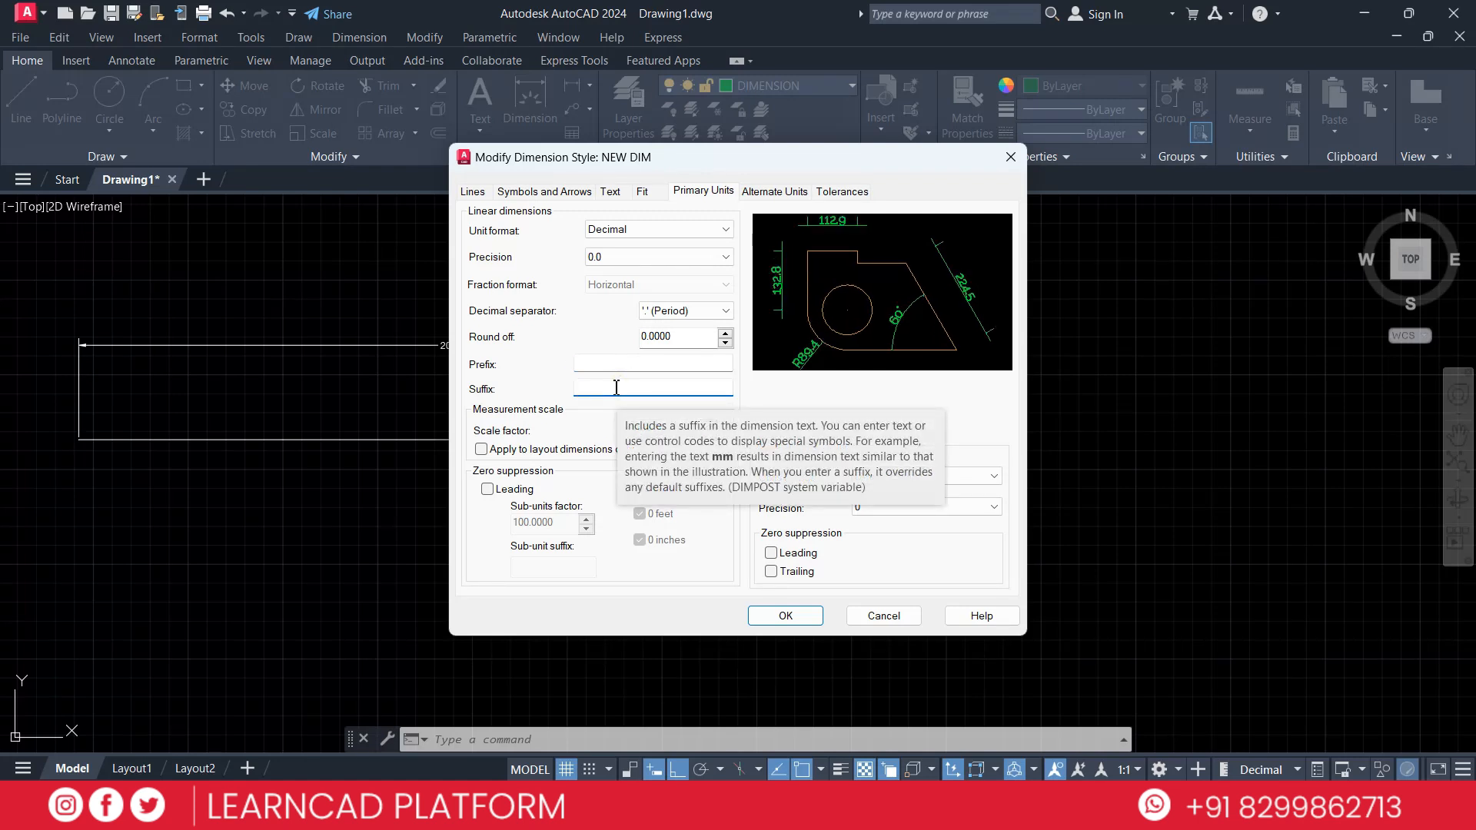
type("MM")
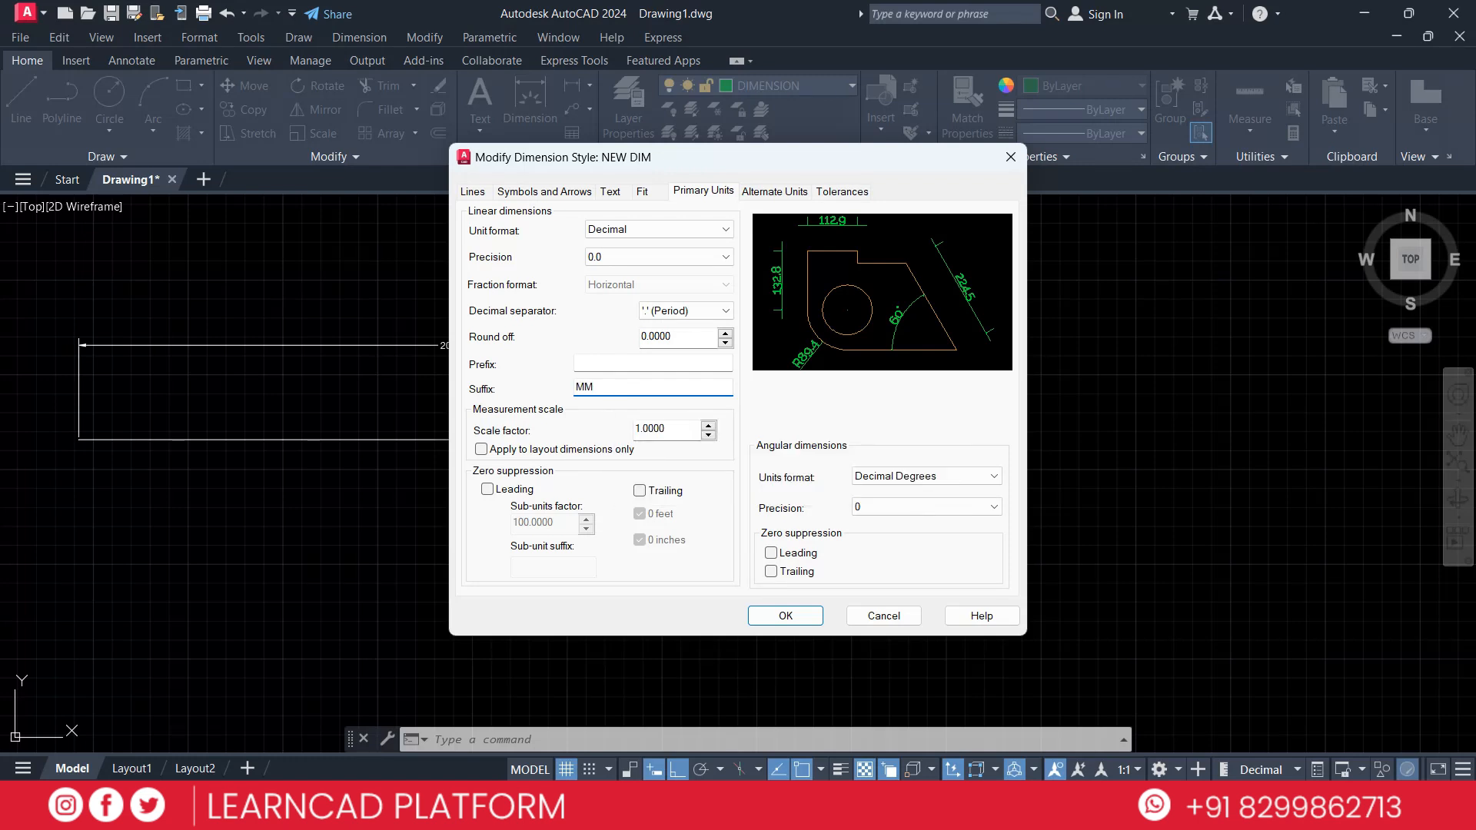
left_click(617, 363)
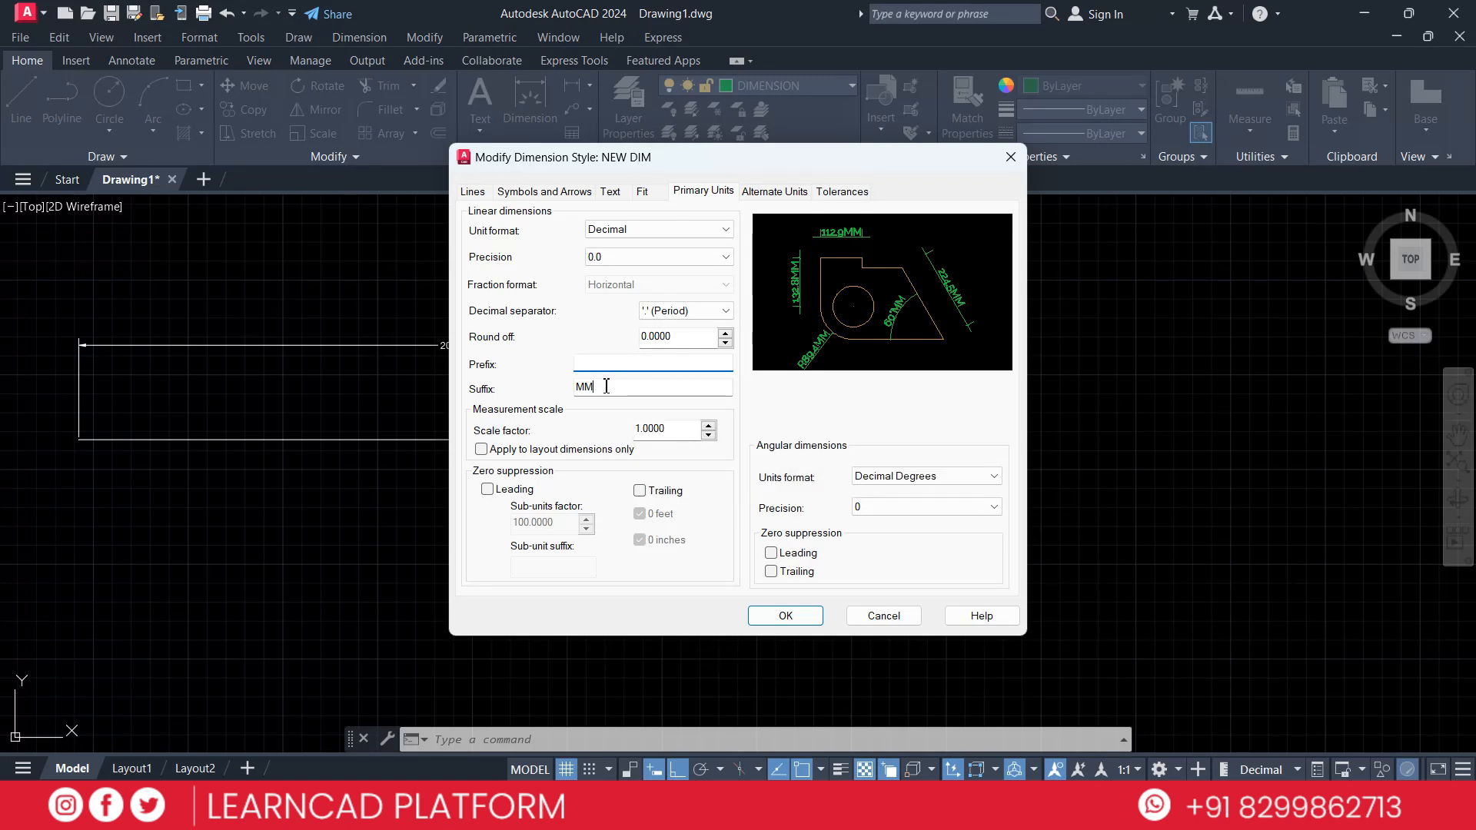
left_click_drag(607, 386, 565, 390)
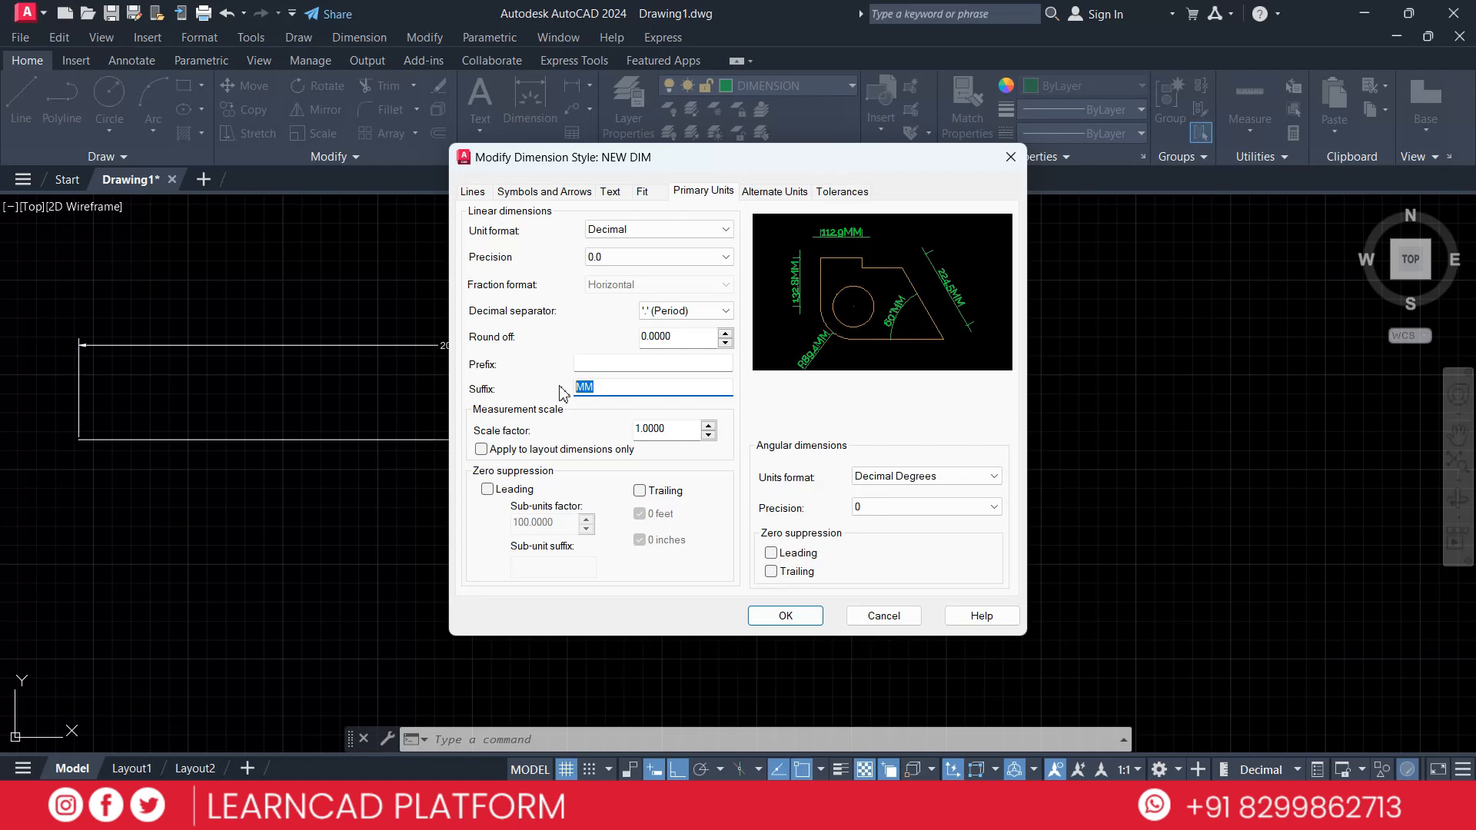
key("BackSpace")
Save the NEW DIM style changes, make it the current dimension style and close the style manager.
left_click(759, 615)
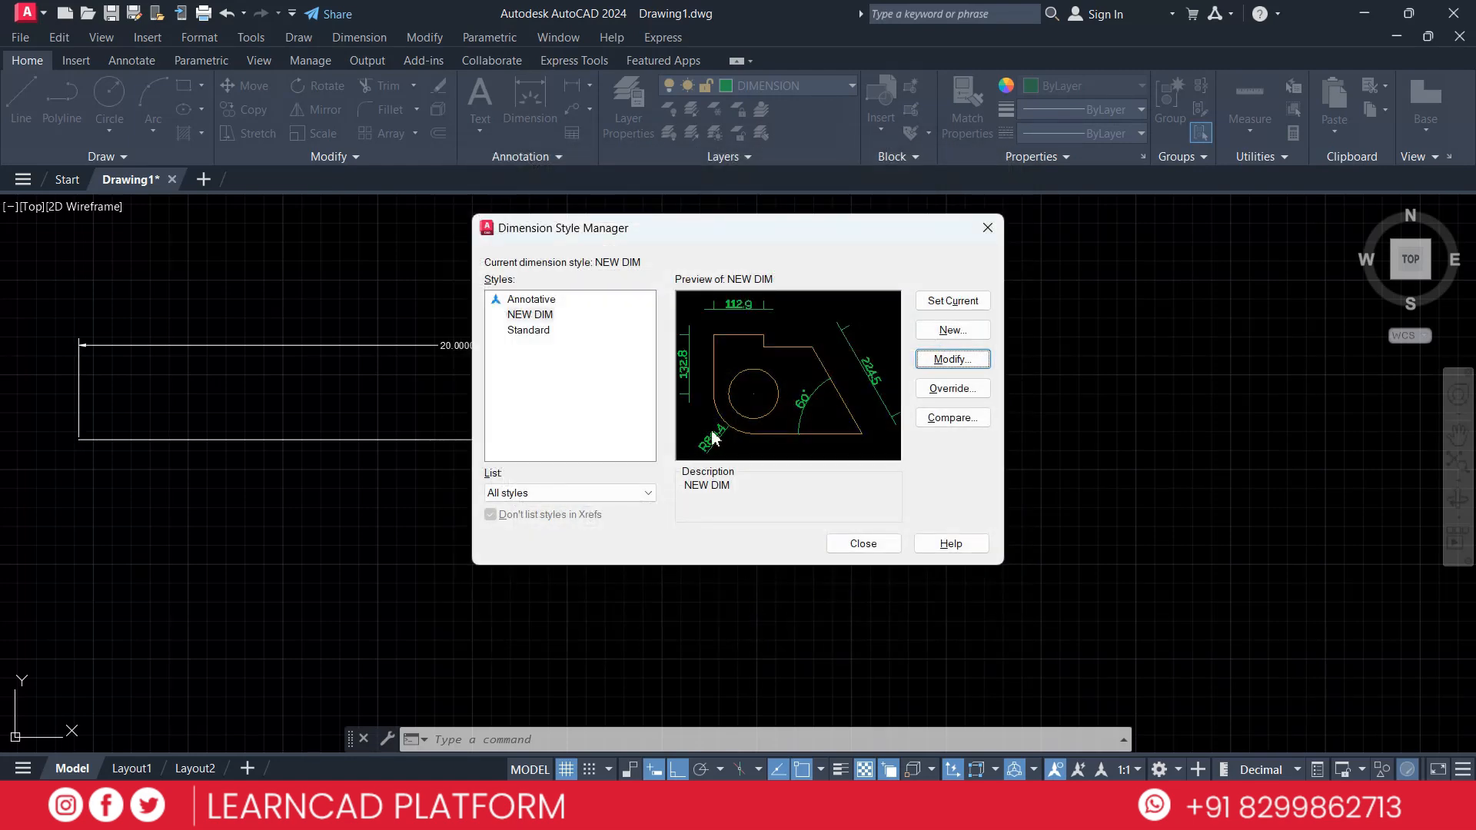
left_click(931, 305)
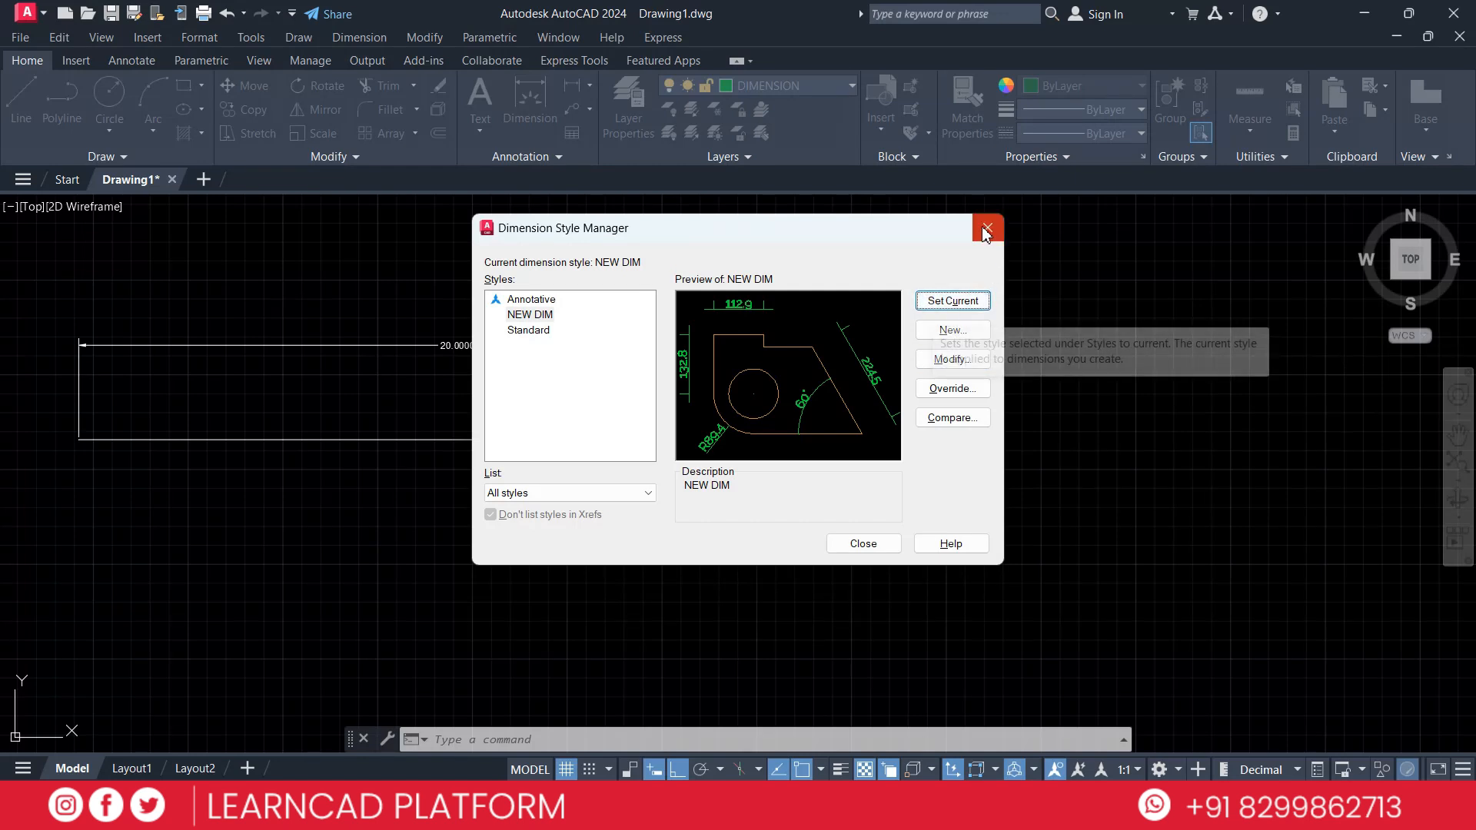
left_click(863, 544)
Add a linear dimension along the full length of the horizontal line, placed above it.
type("D")
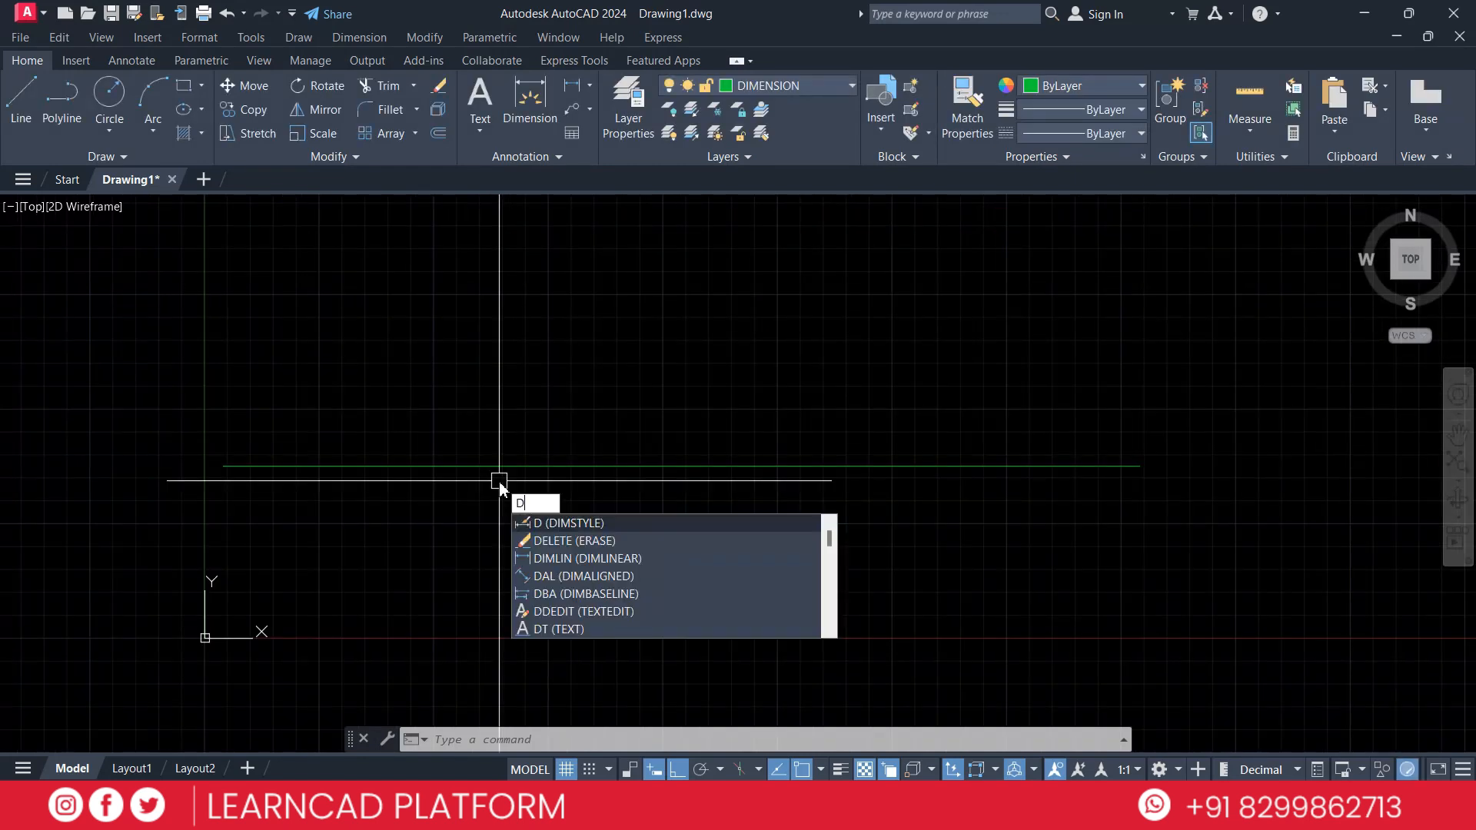
type("IMLI")
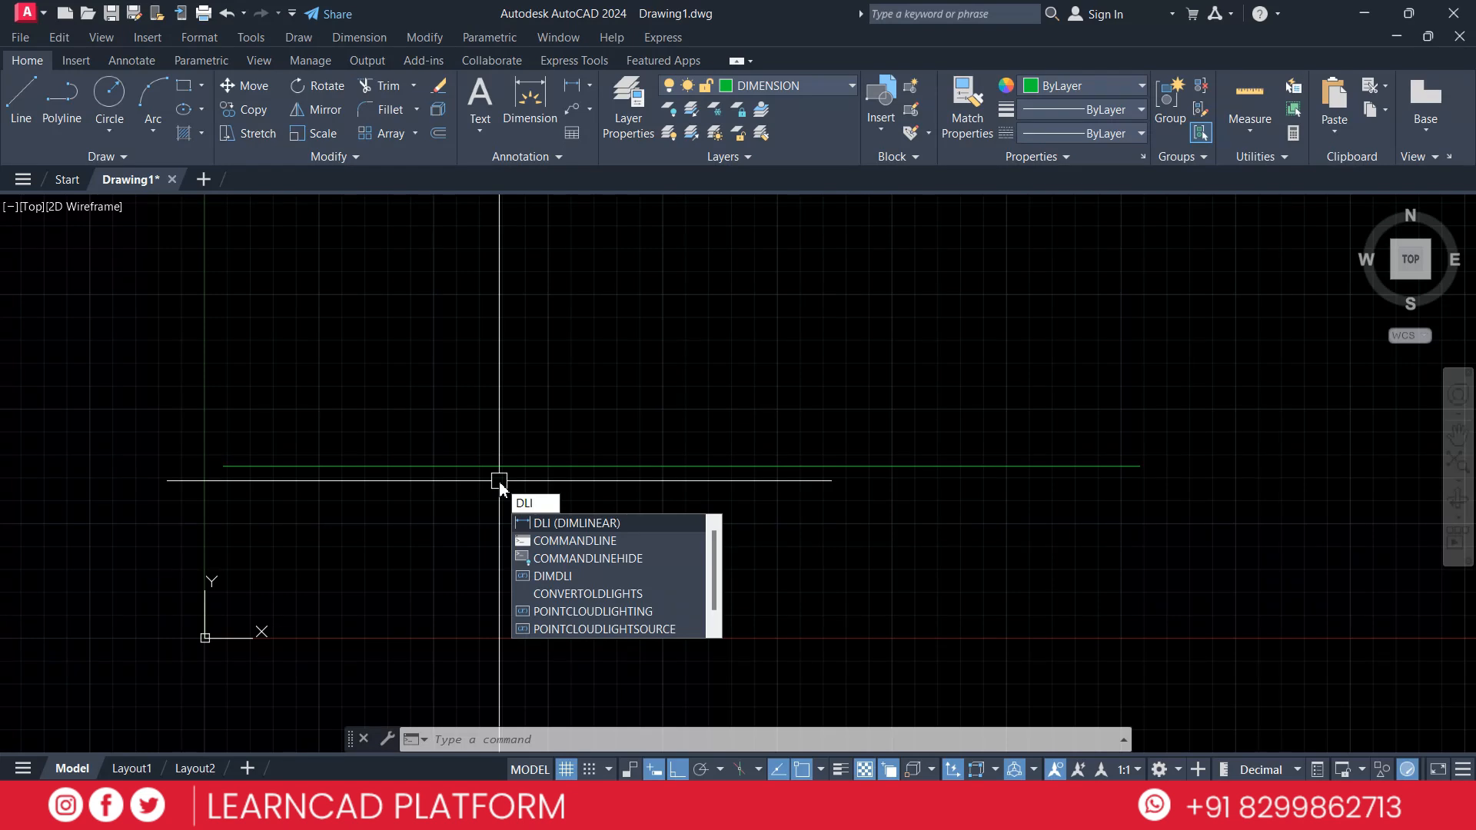
key("Return")
left_click(500, 465)
middle_click_drag(514, 363, 526, 451)
left_click(528, 391)
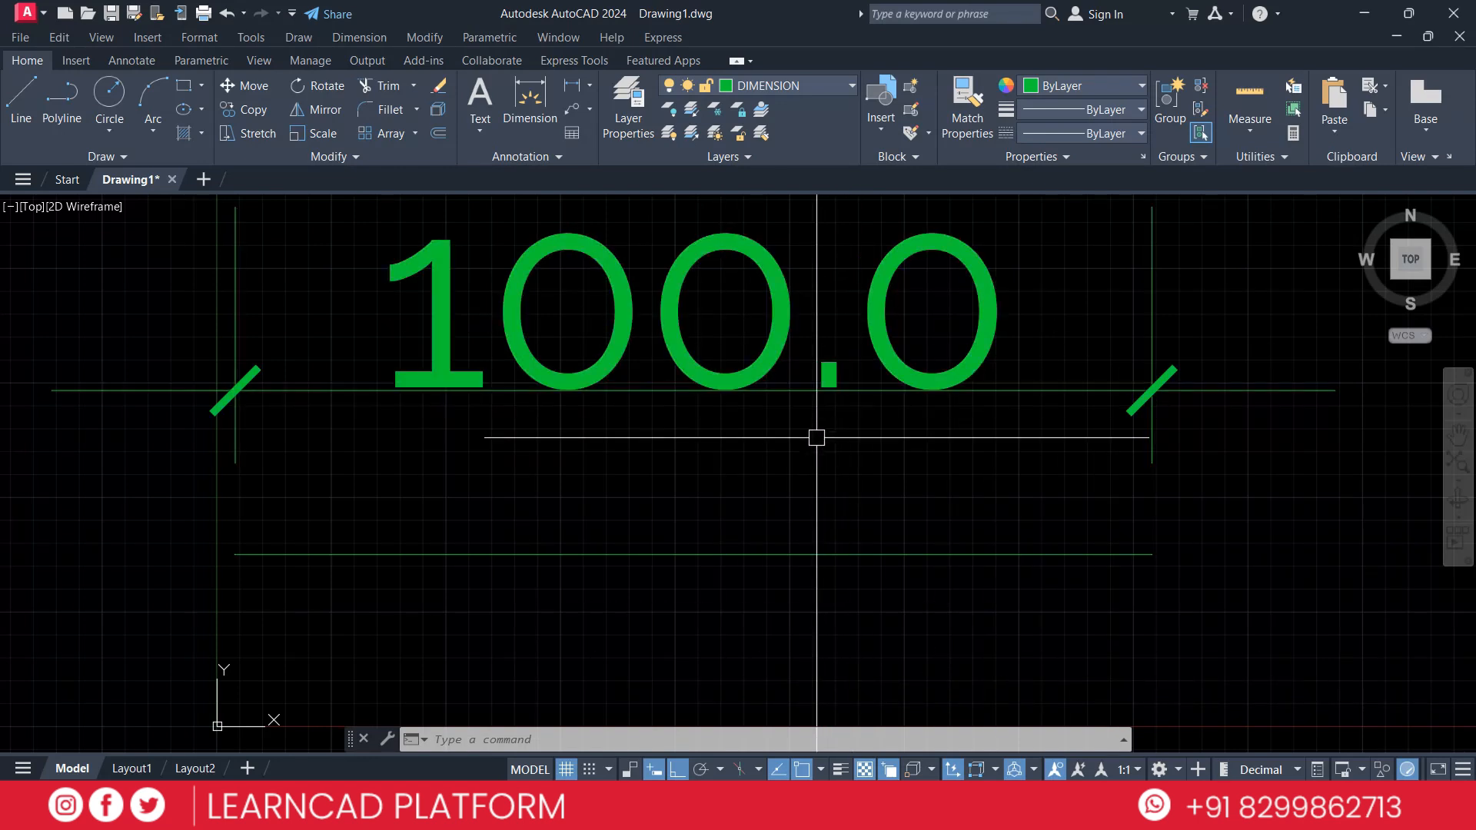
Set the NEW DIM style's text height to 5 and its offset from the dimension line to 5, keeping the style current.
type("d")
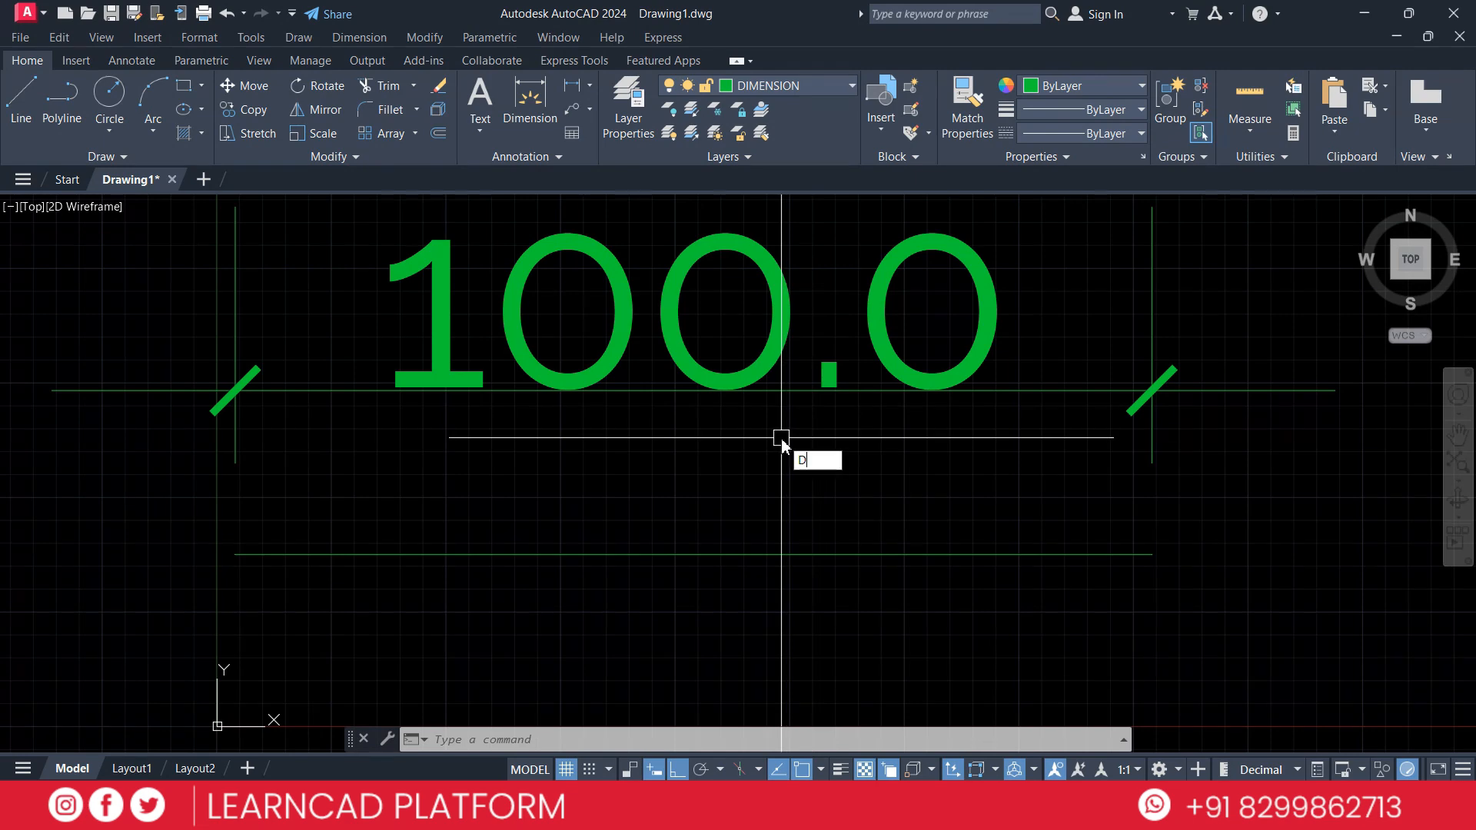
key("Return")
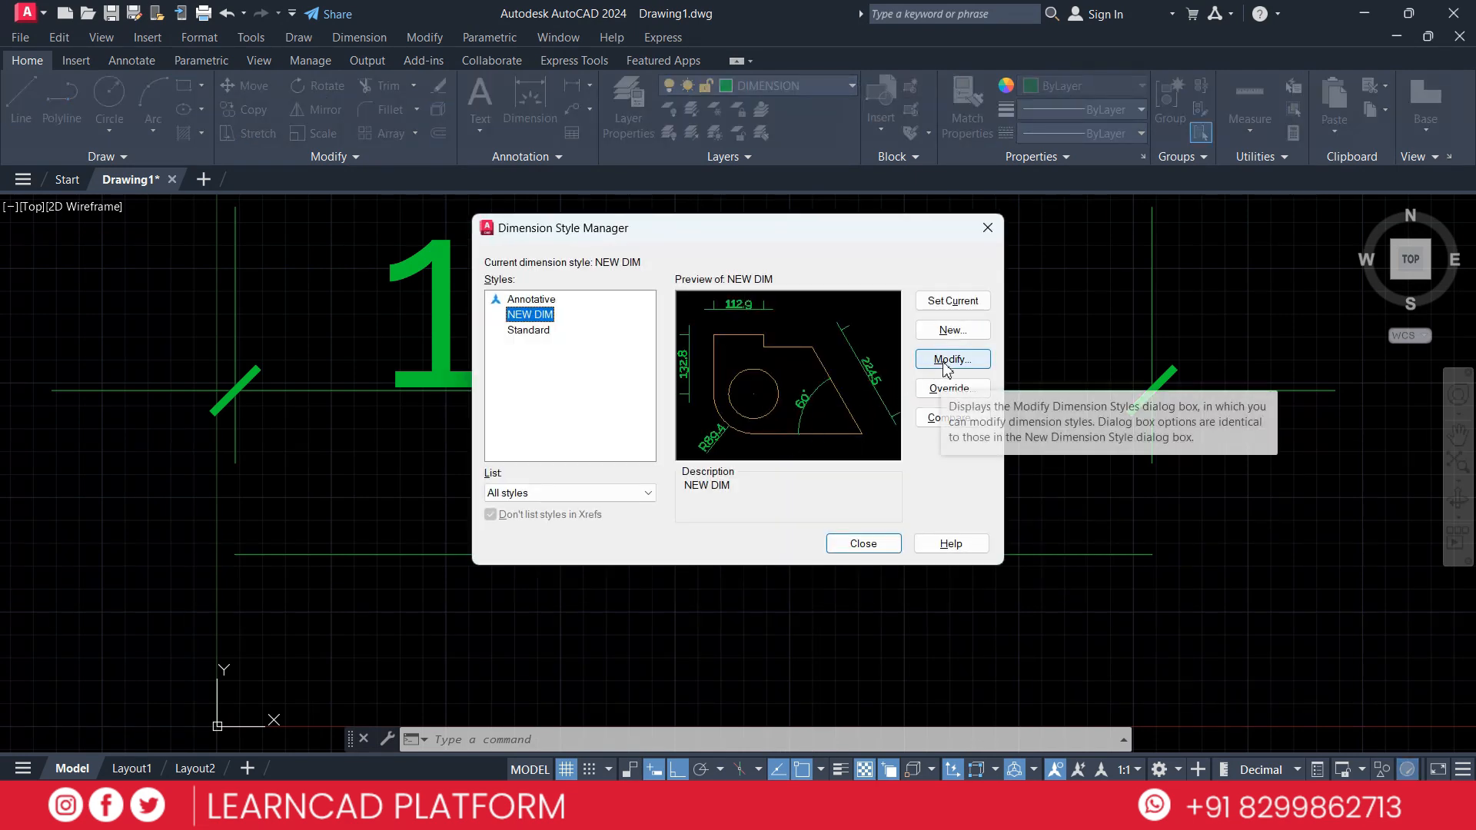
left_click(946, 368)
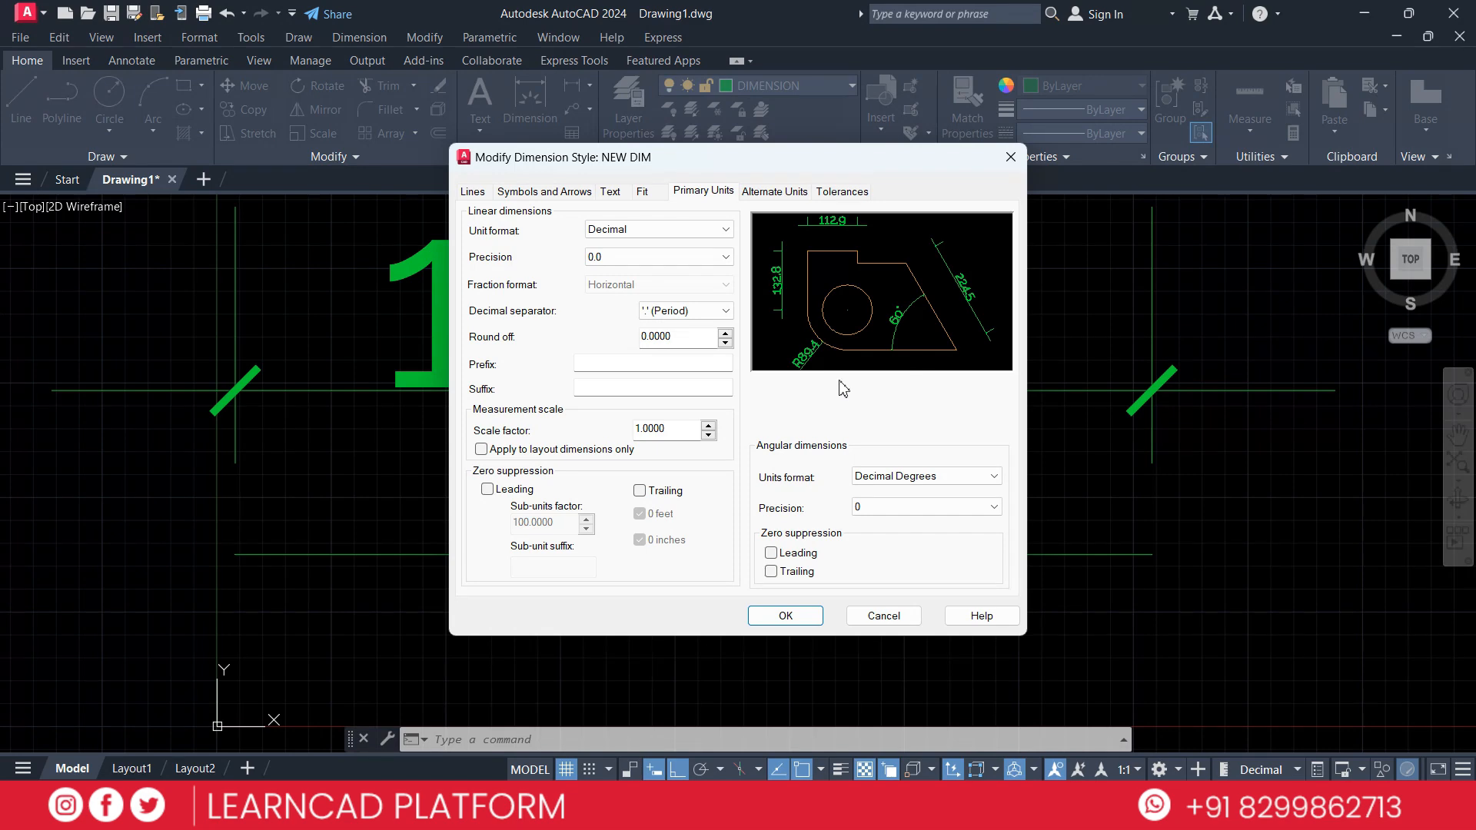
left_click(610, 192)
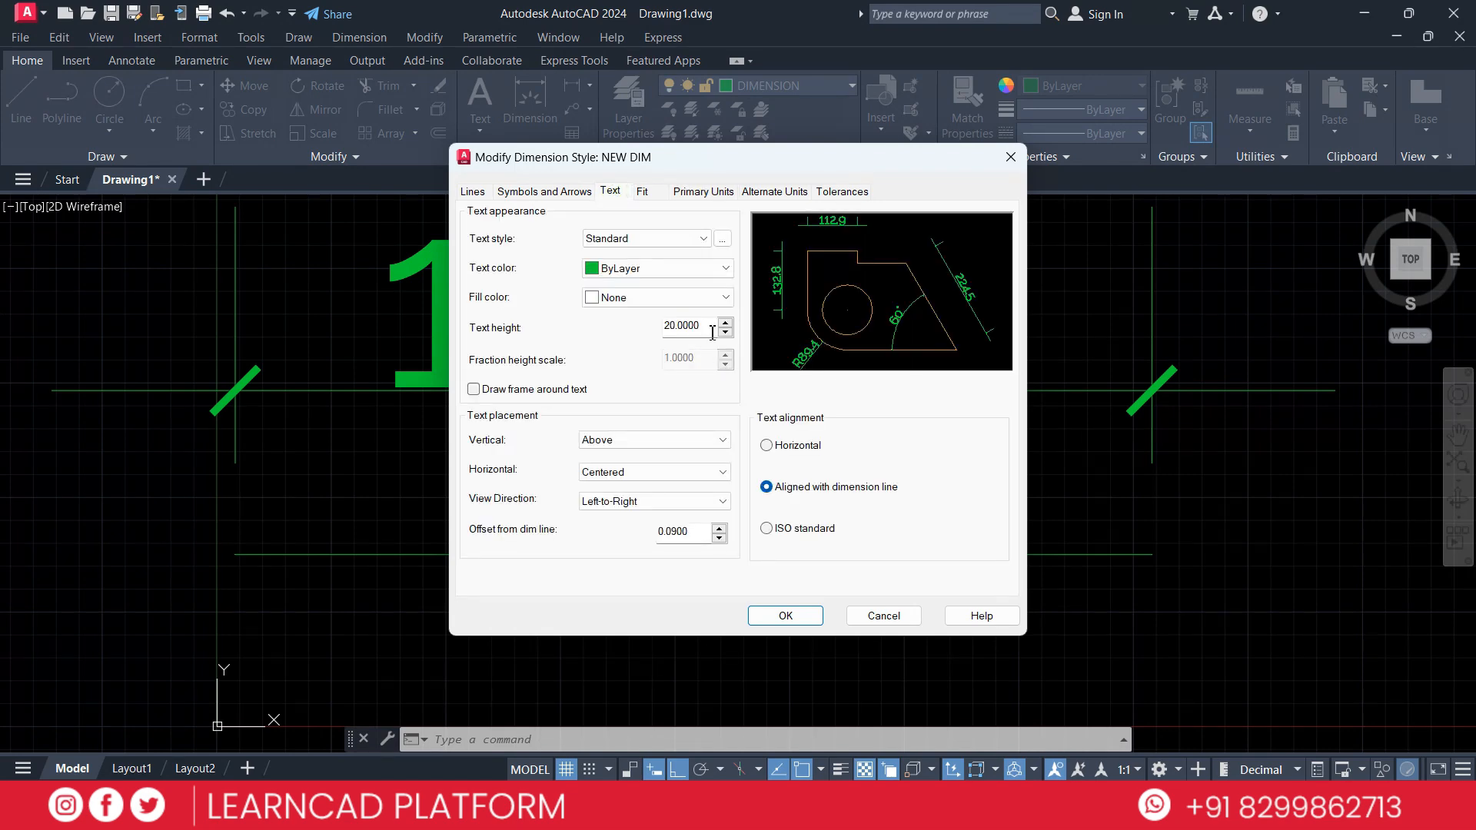
left_click_drag(713, 326, 655, 332)
type("5")
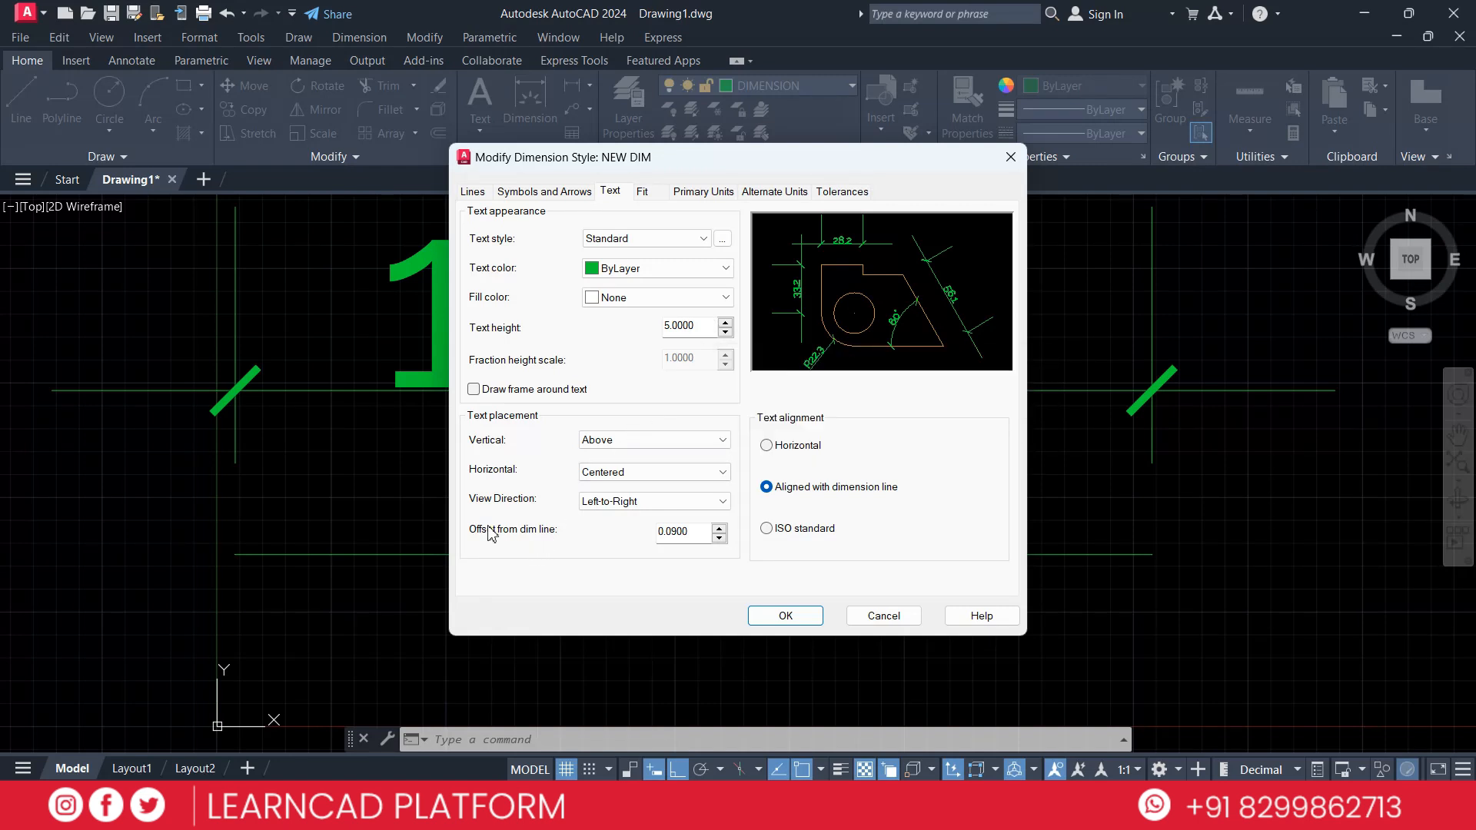
double_click(675, 532)
type("5")
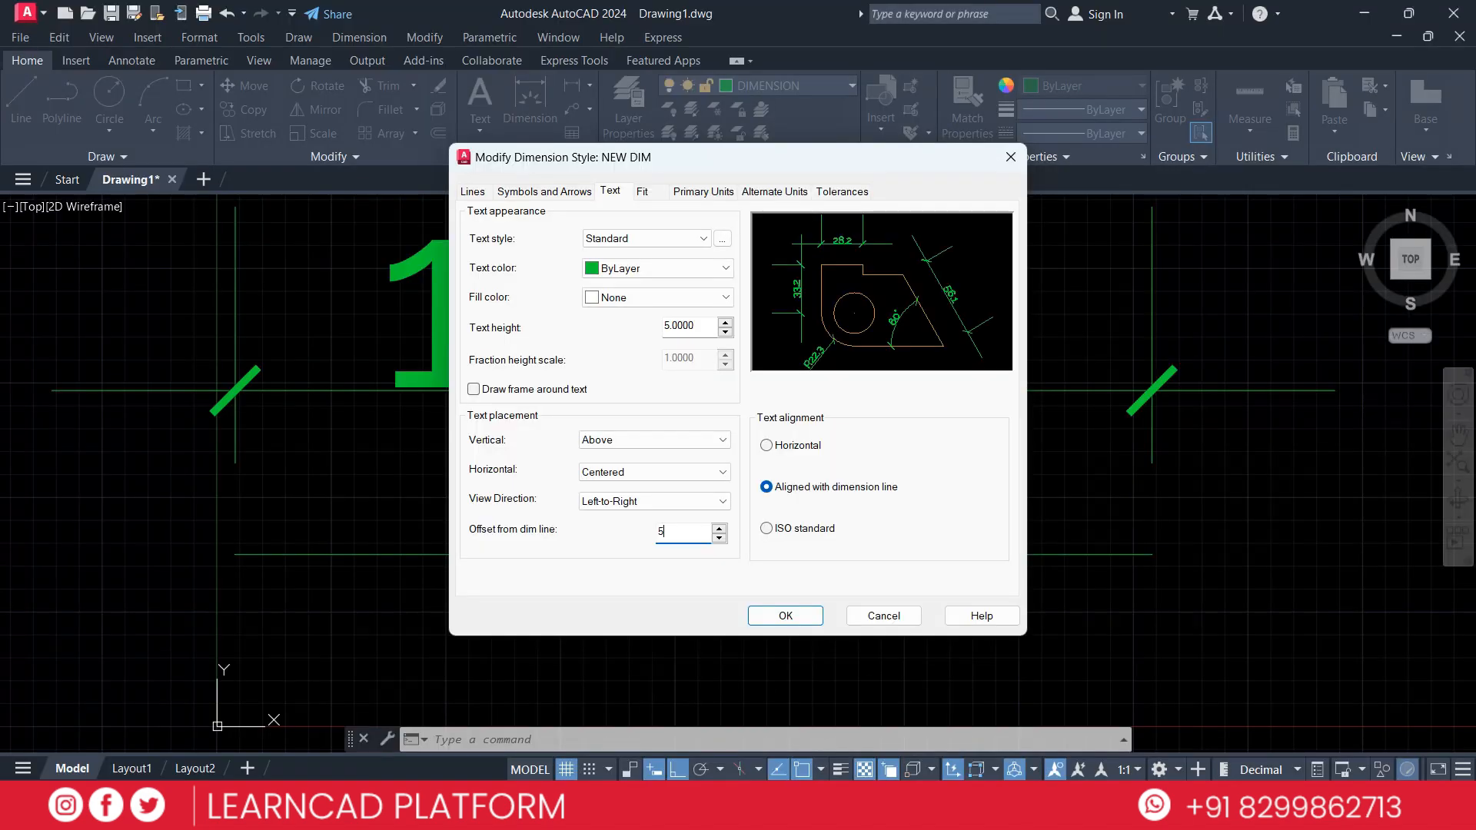
left_click(795, 620)
left_click(943, 304)
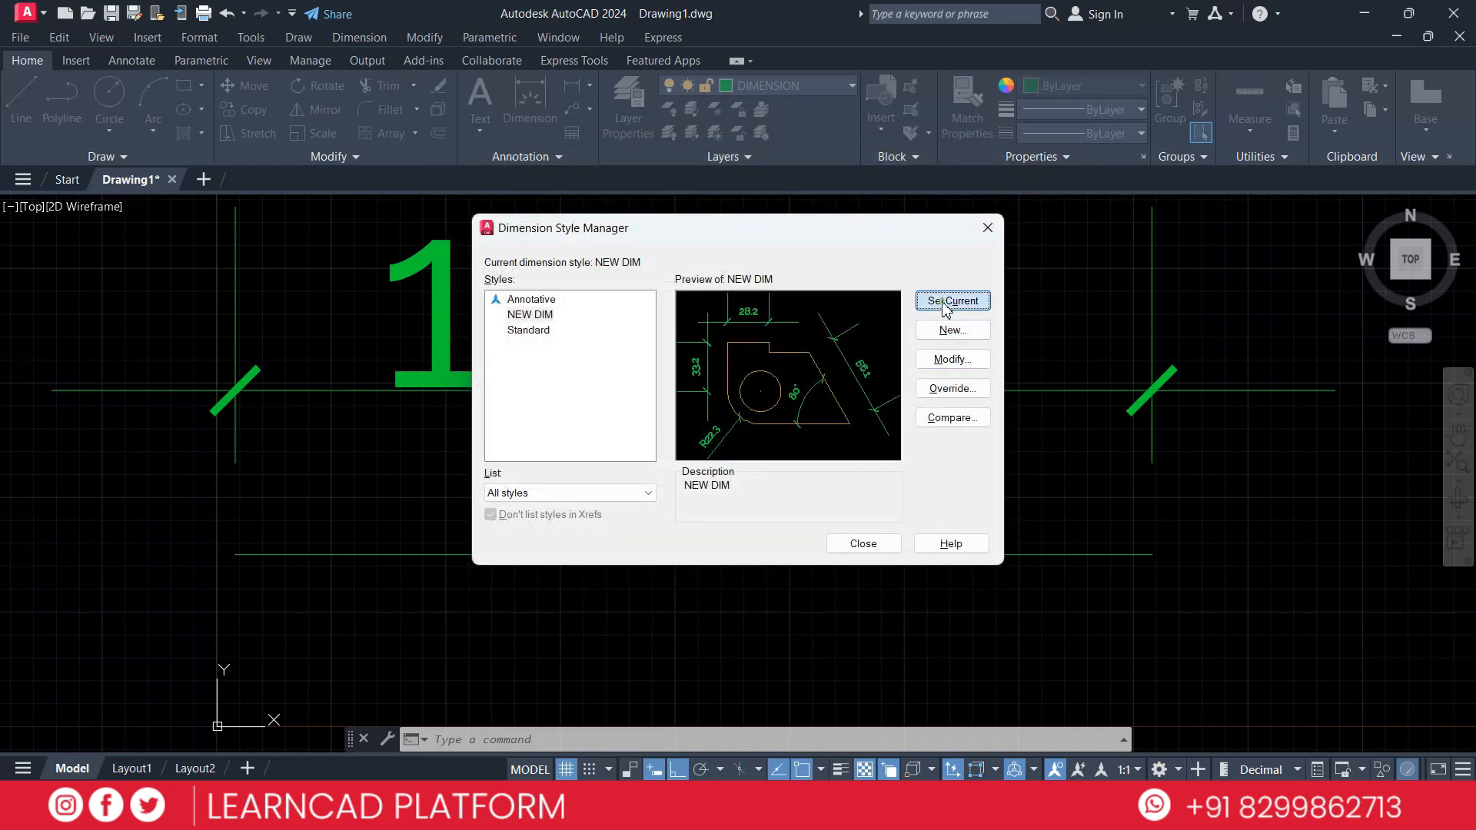
left_click(878, 548)
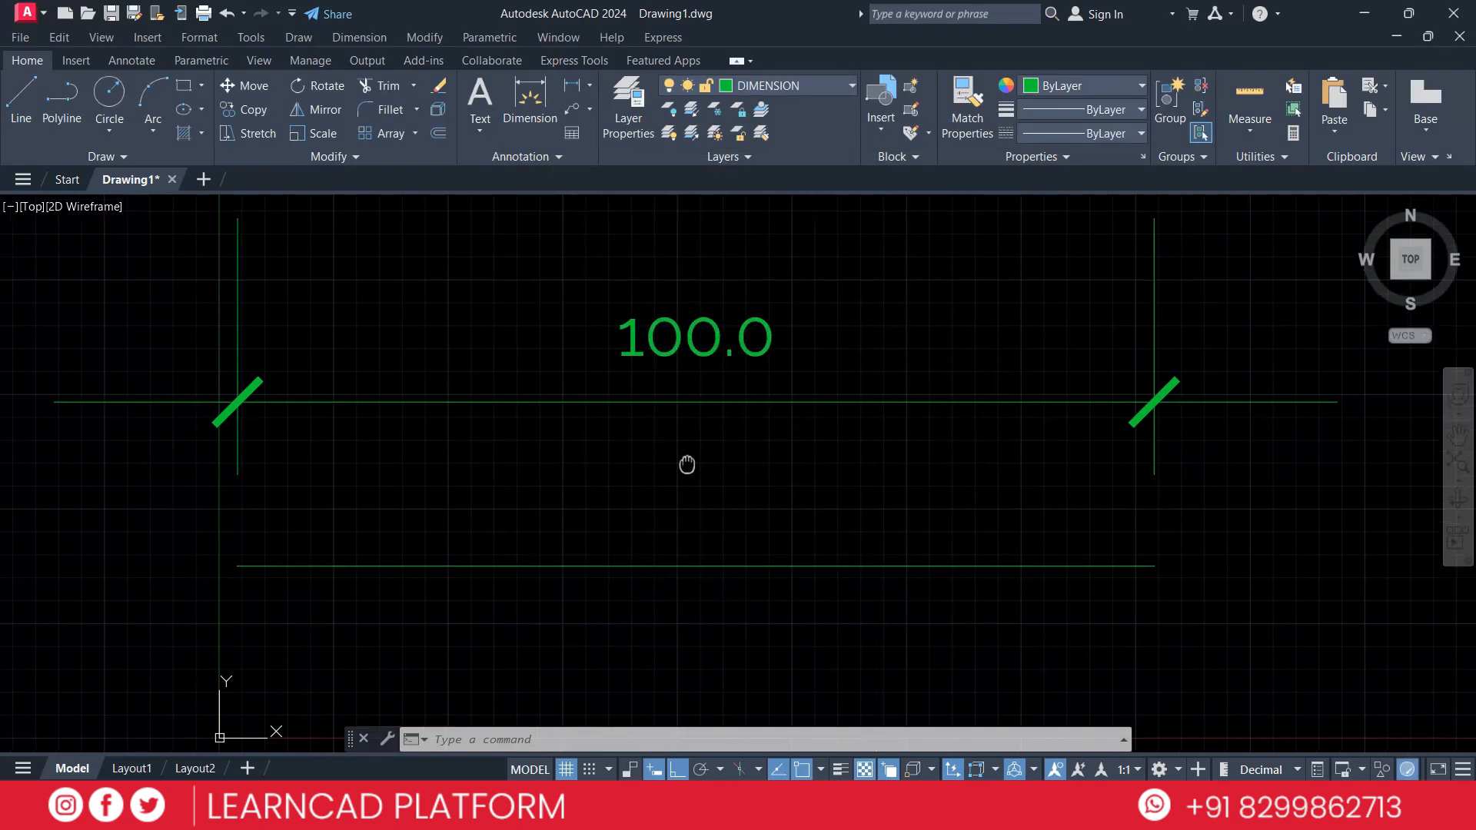
Set the NEW DIM style's text offset from the dimension line to 1 and its text height to 10.
middle_click_drag(685, 461, 728, 458)
left_click(721, 421)
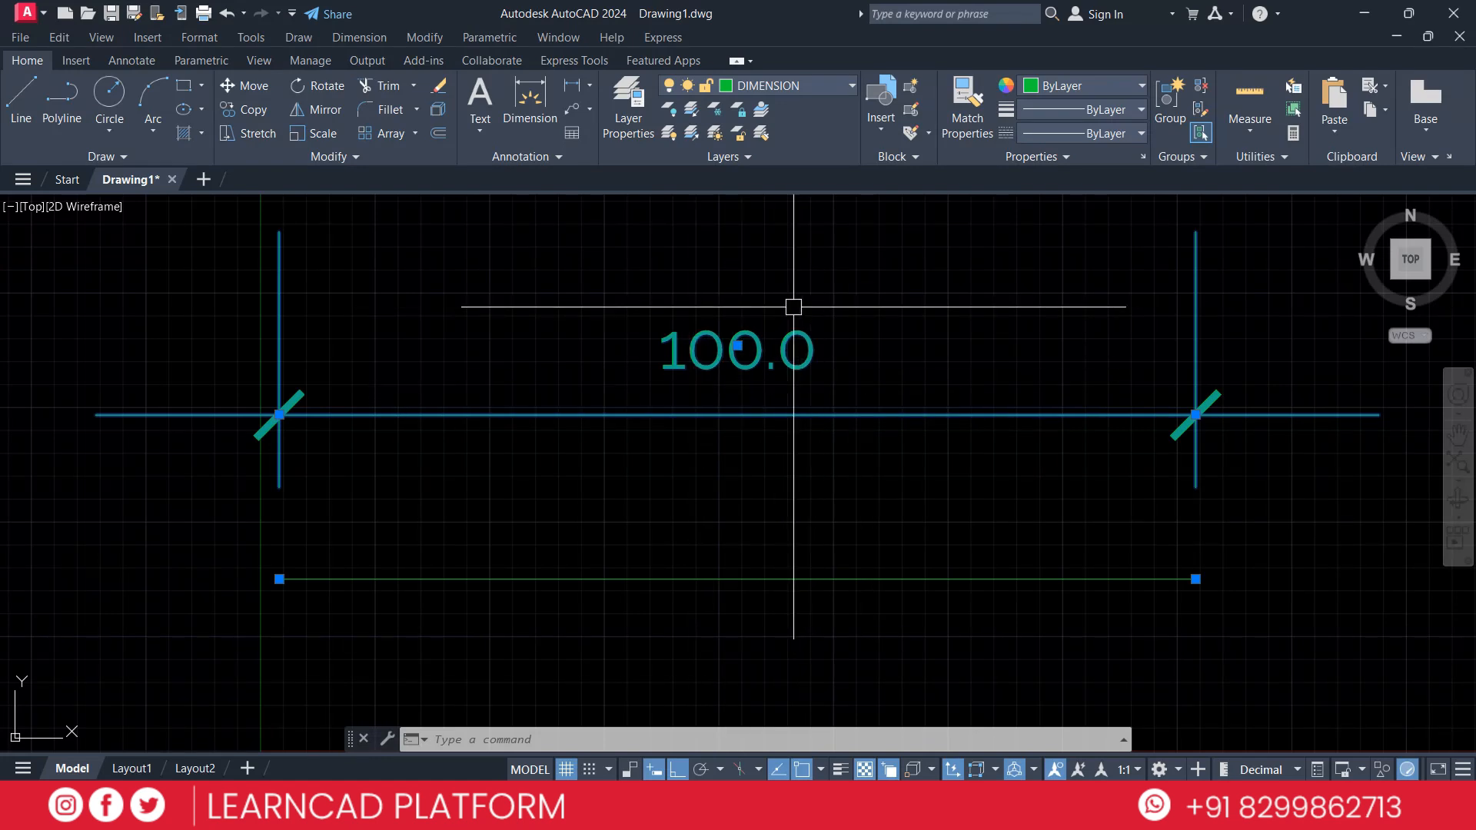
type("d")
key("Return")
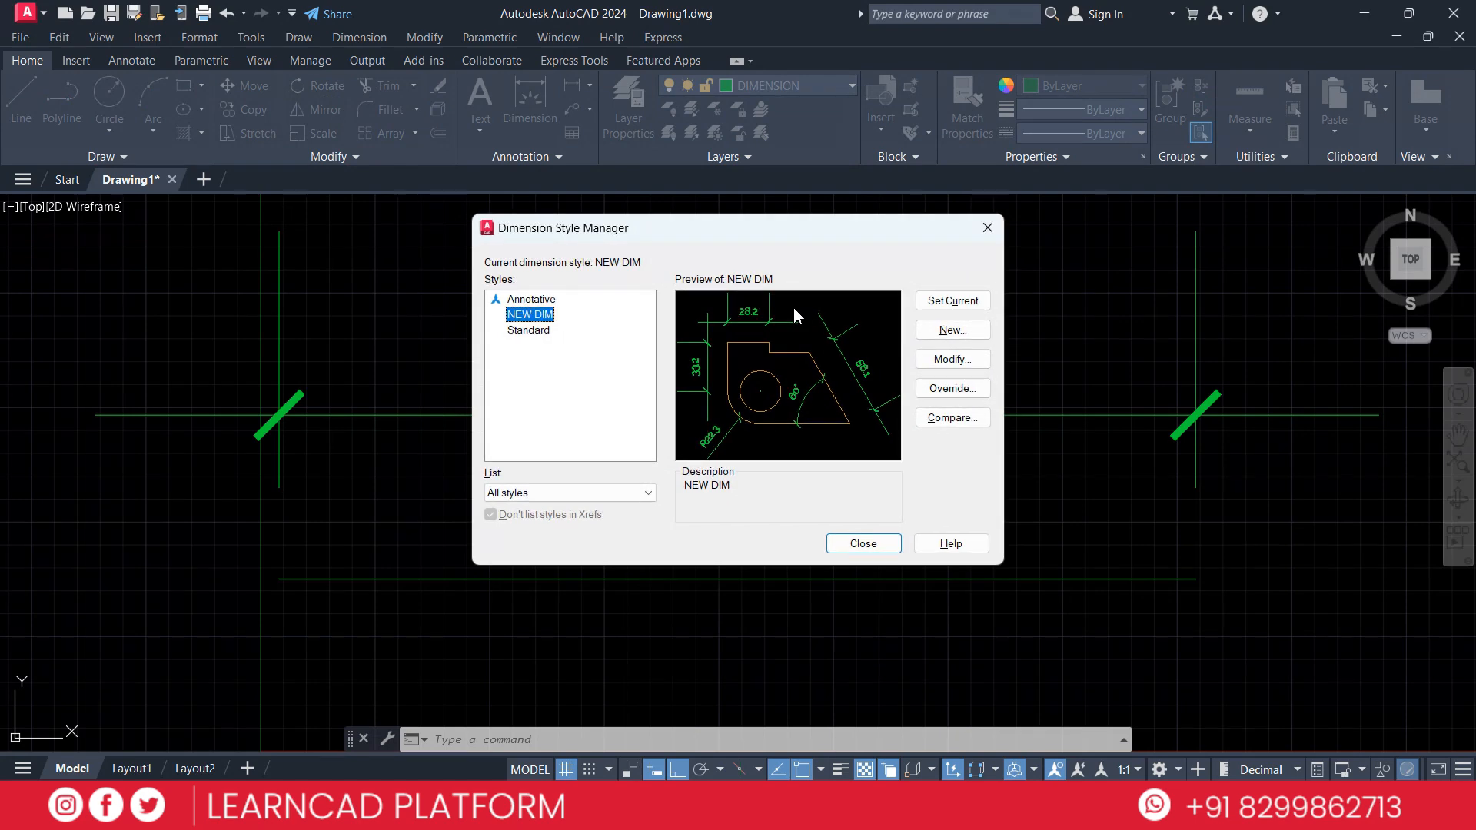
left_click(961, 364)
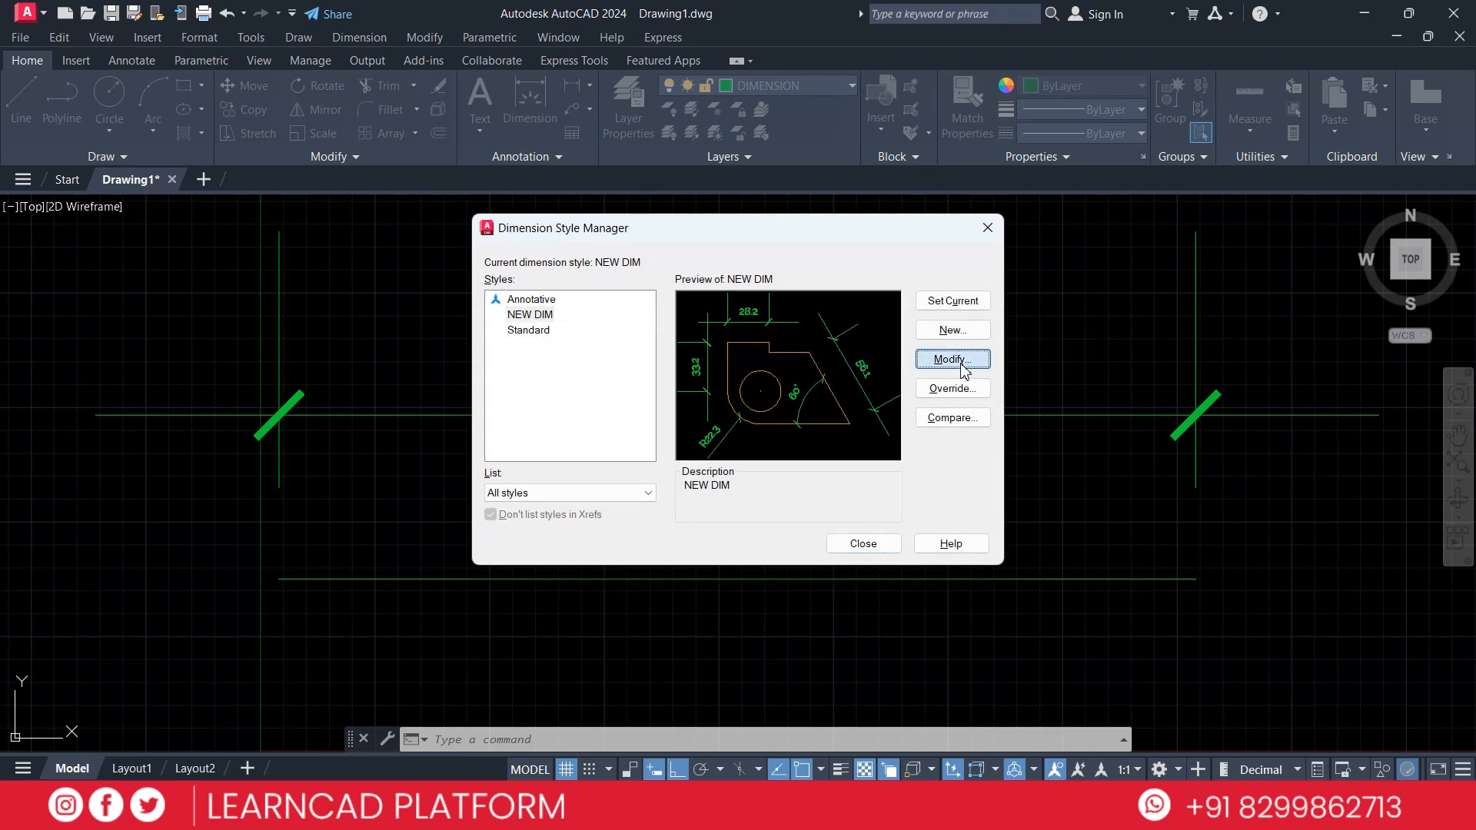
double_click(692, 532)
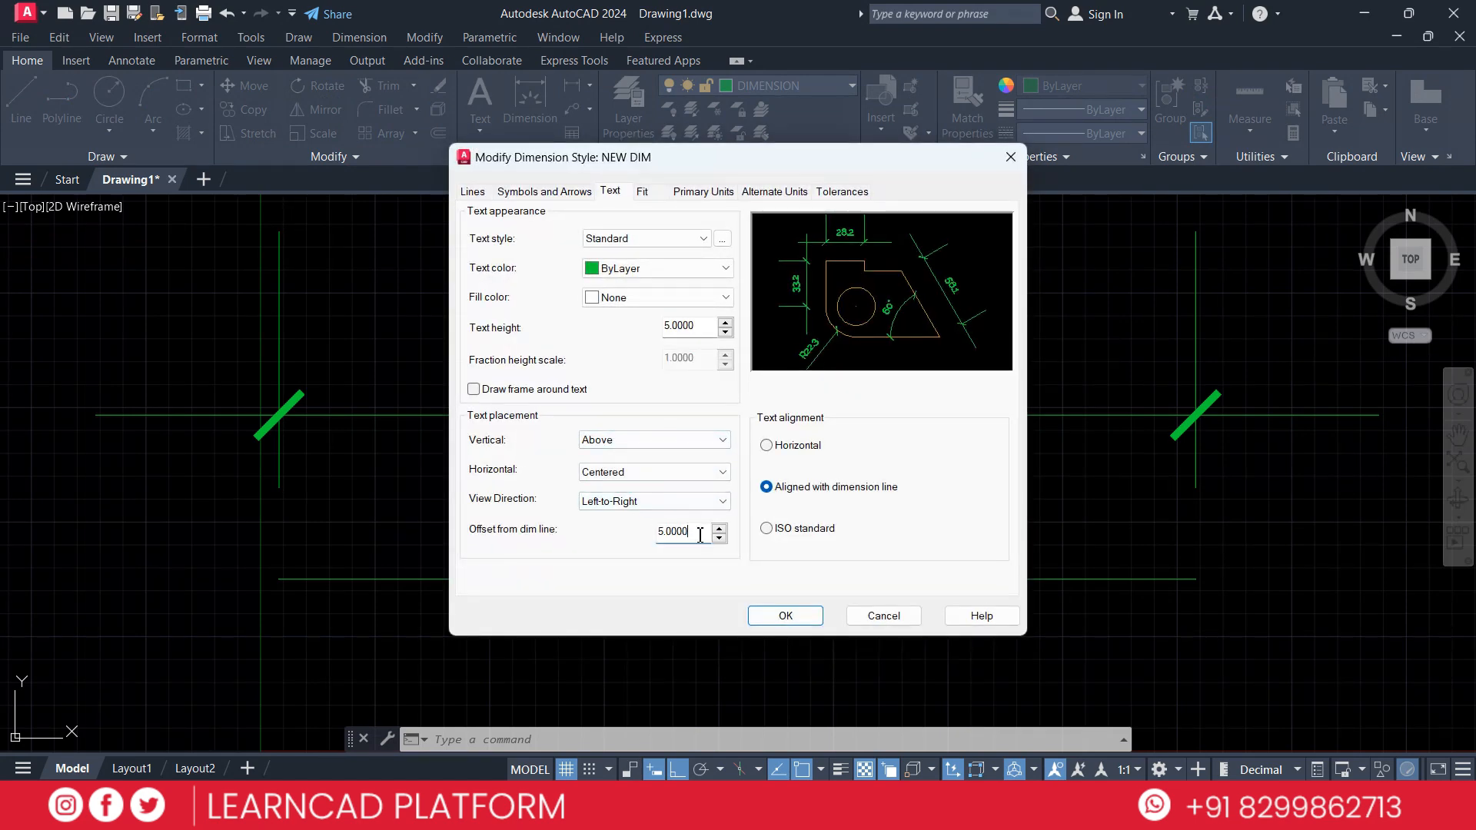
type("1")
double_click(680, 325)
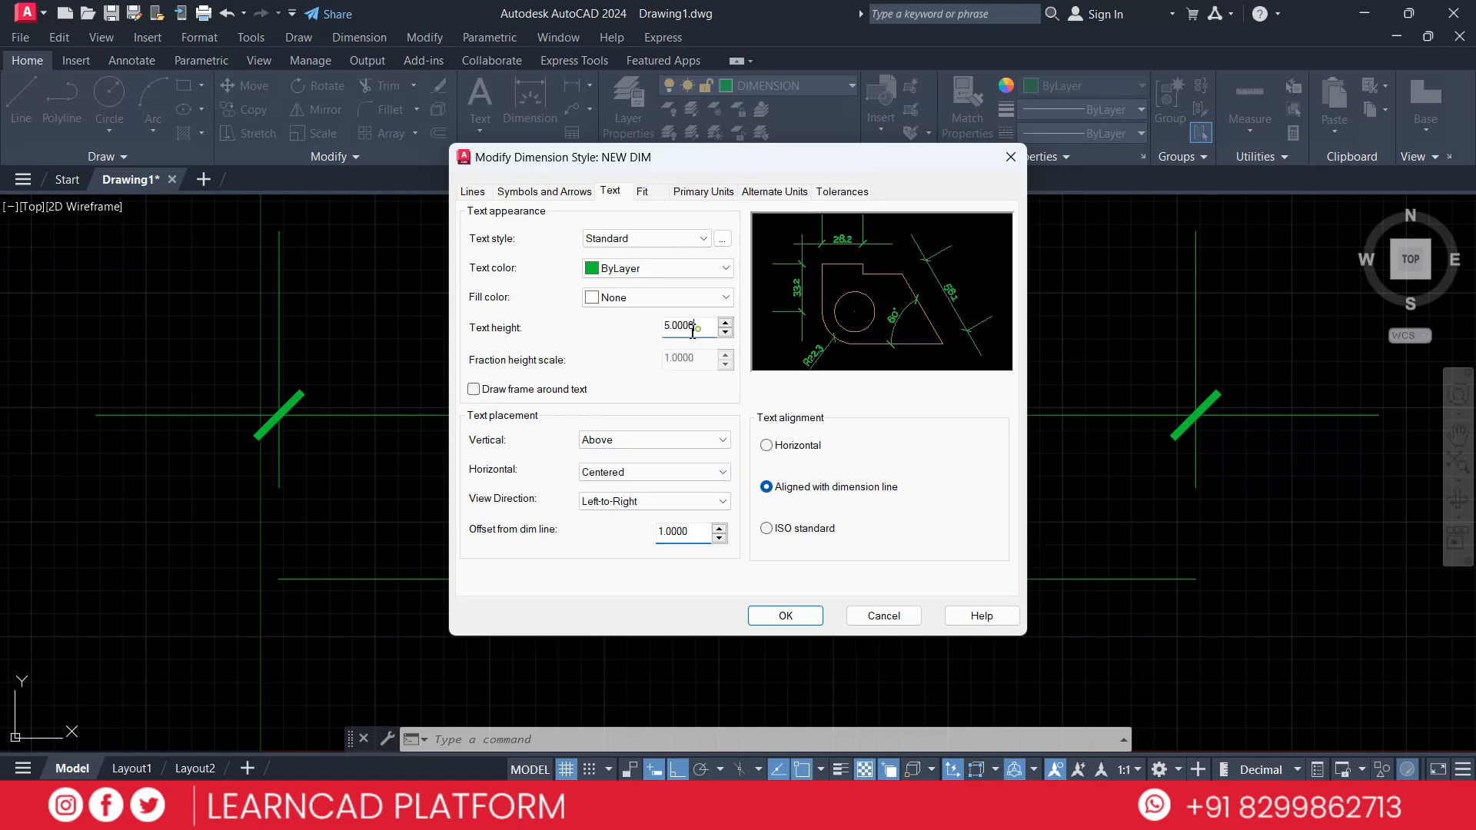
type("10")
left_click(786, 619)
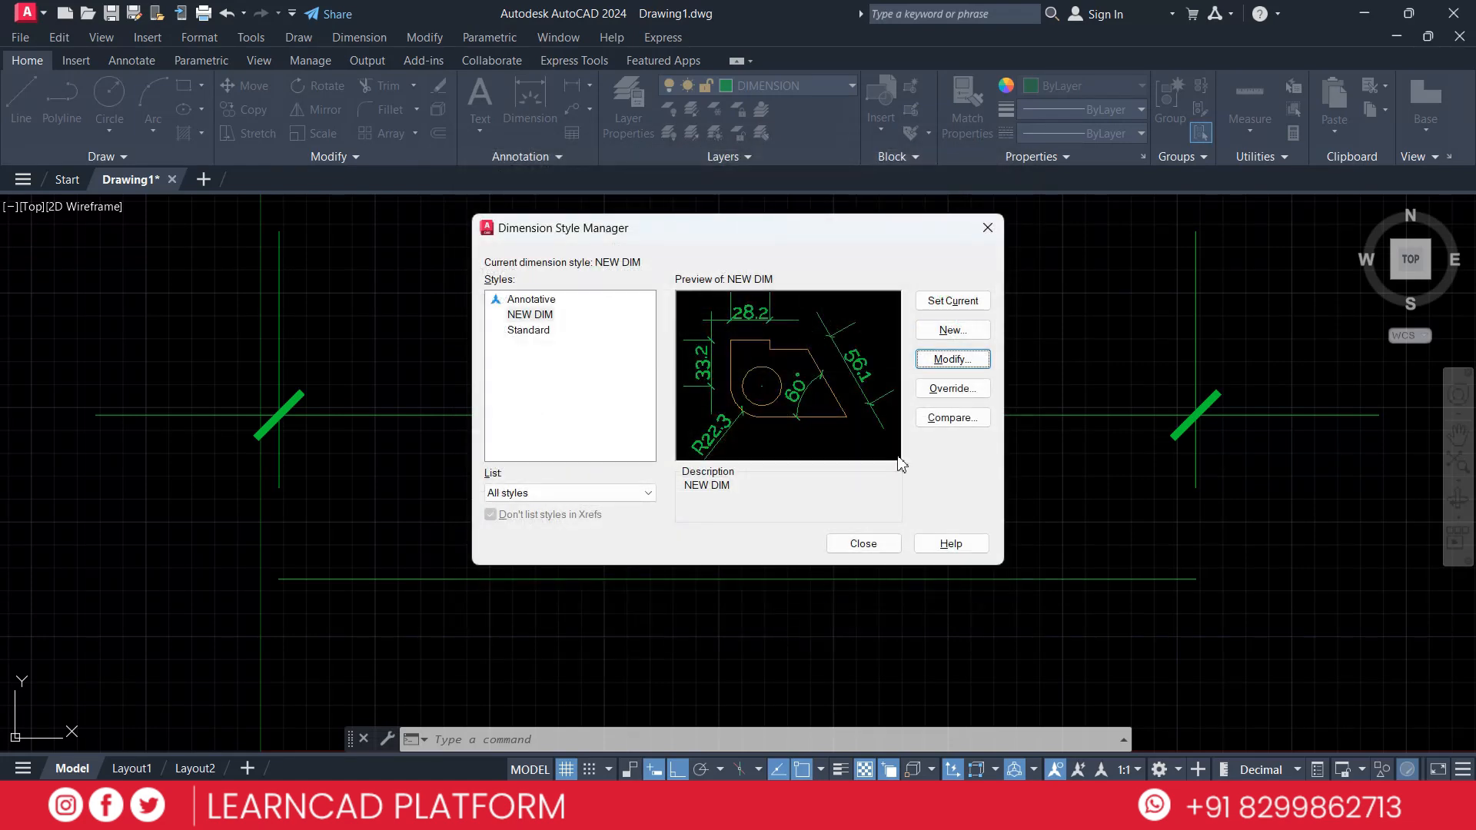
left_click(863, 544)
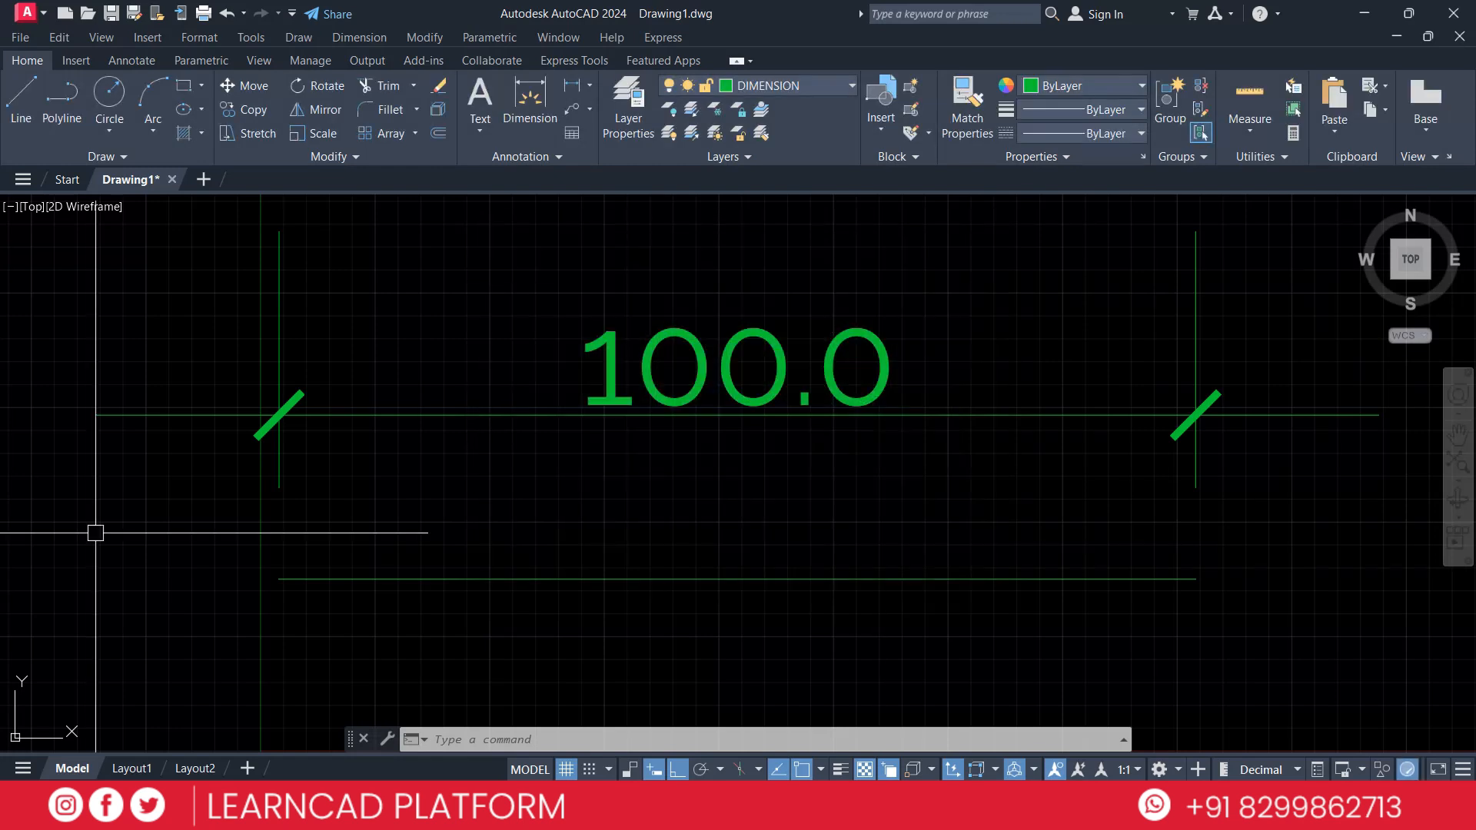